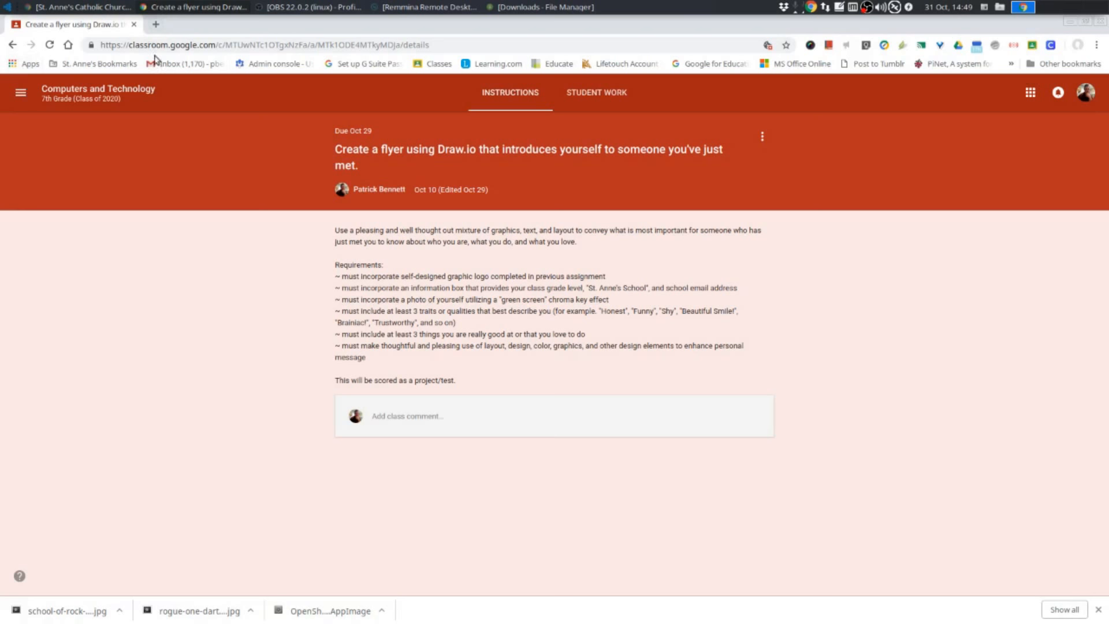
Open draw.io Diagrams from the browser's installed apps in a new tab
left_click(156, 24)
left_click(26, 64)
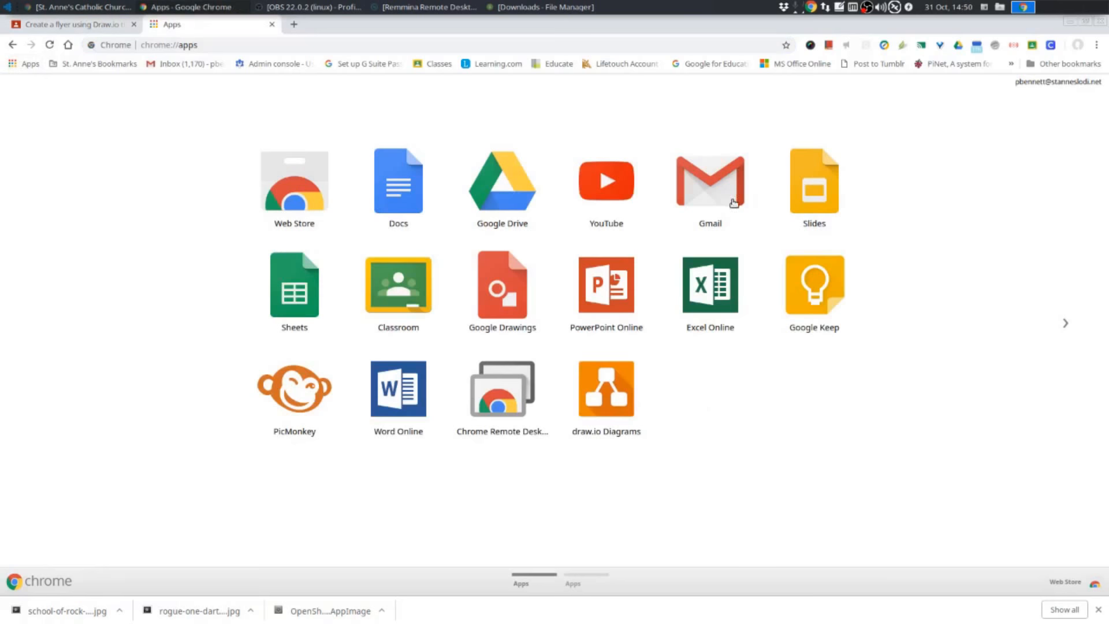
left_click(577, 576)
left_click(540, 573)
left_click(591, 384)
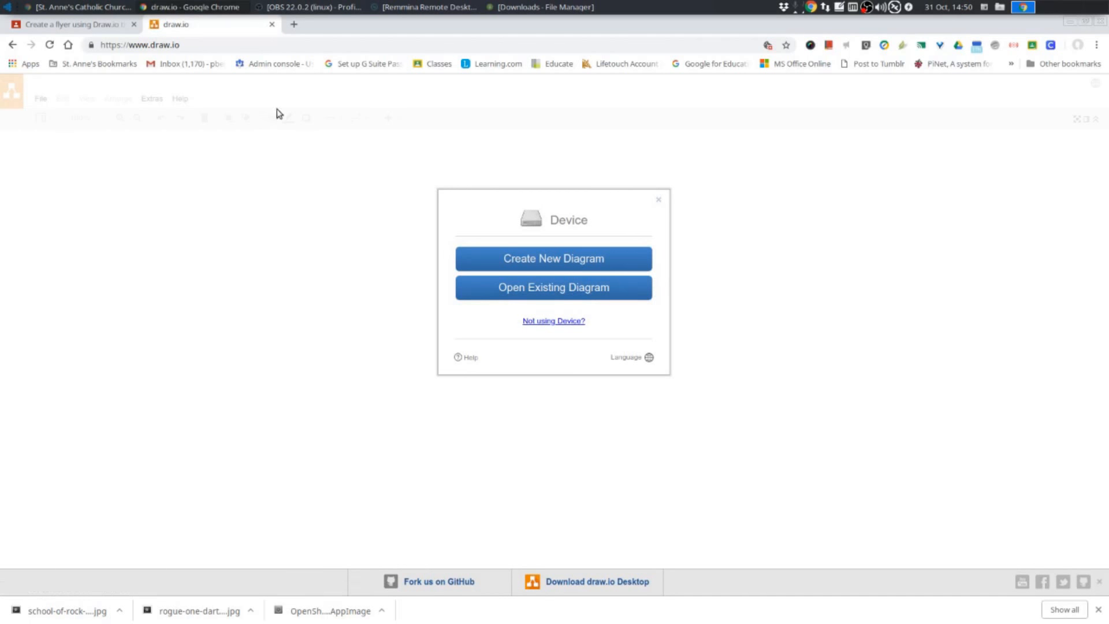
Load draw.io by its web address in another new tab, and close that duplicate tab
left_click(294, 24)
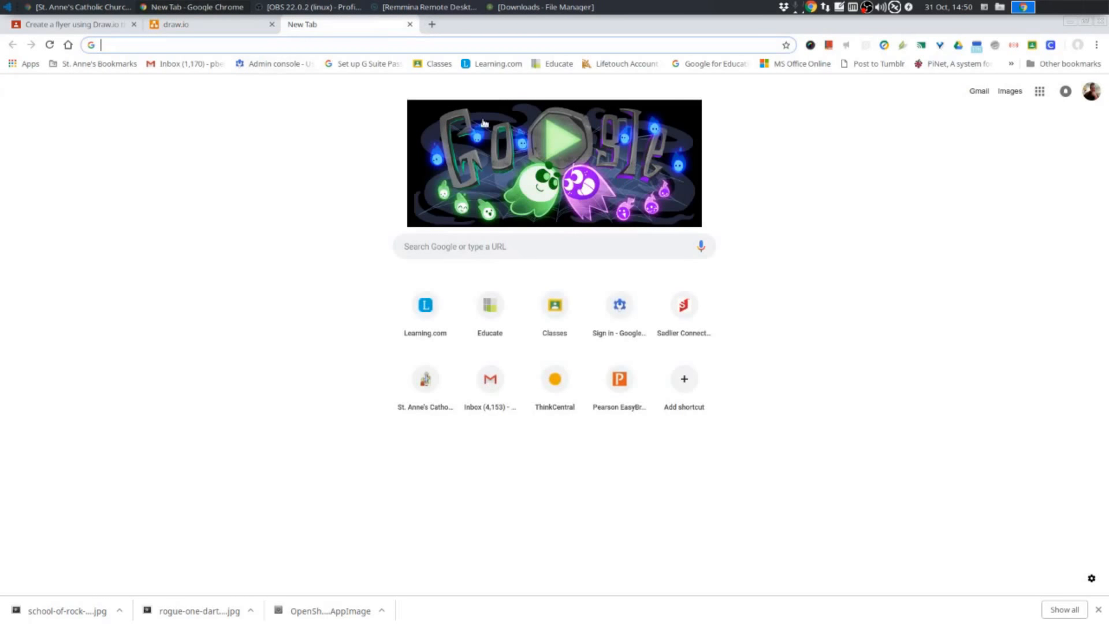
type("draw.")
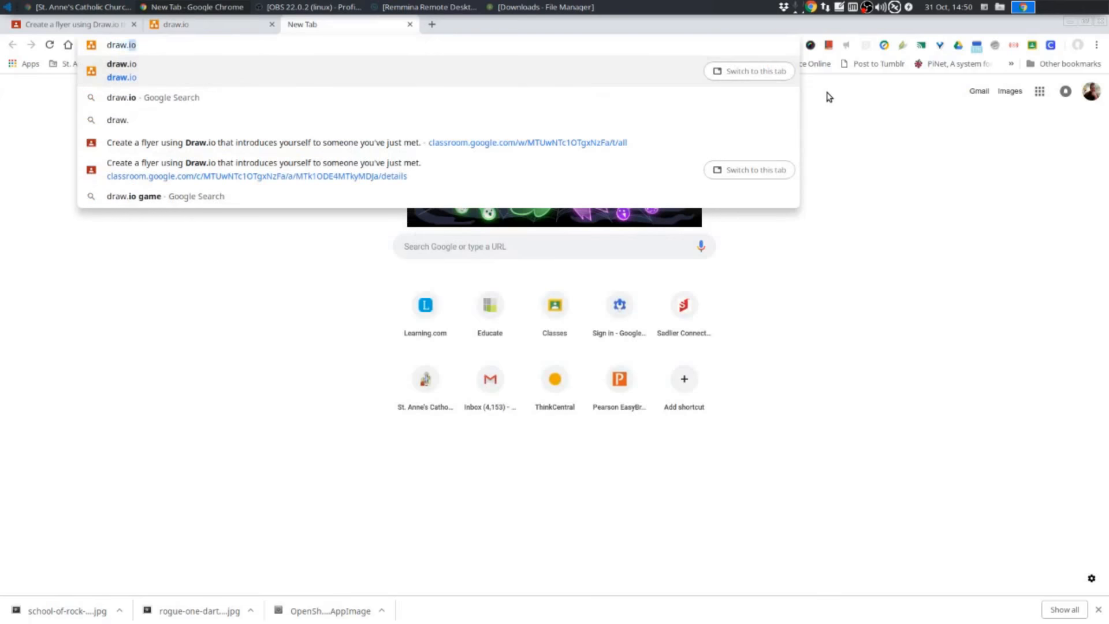
type("io")
key("Return")
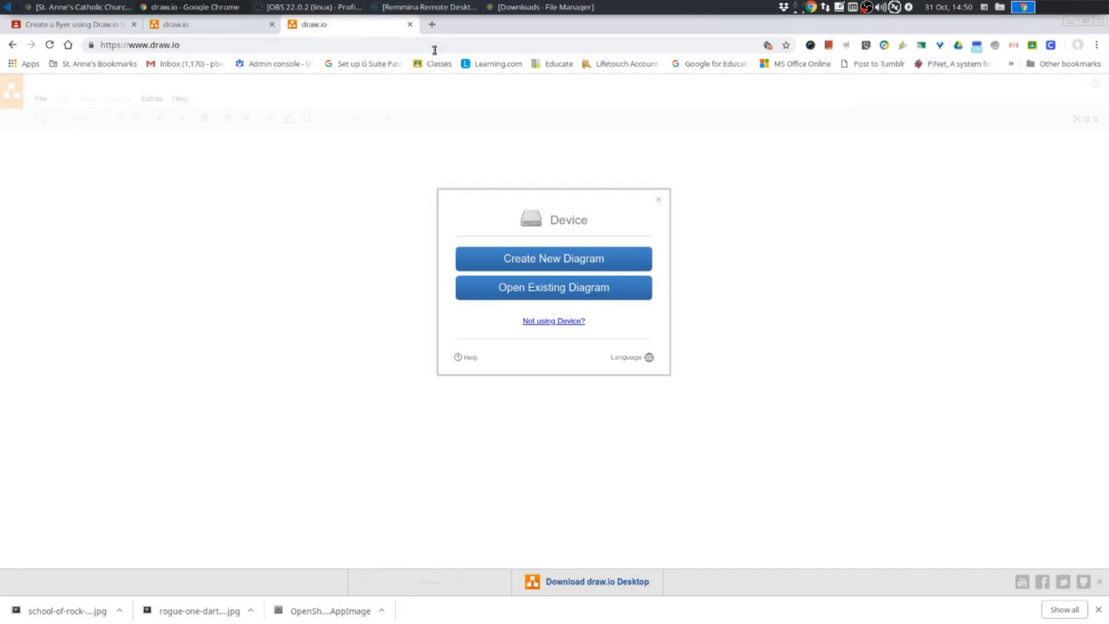
left_click(410, 25)
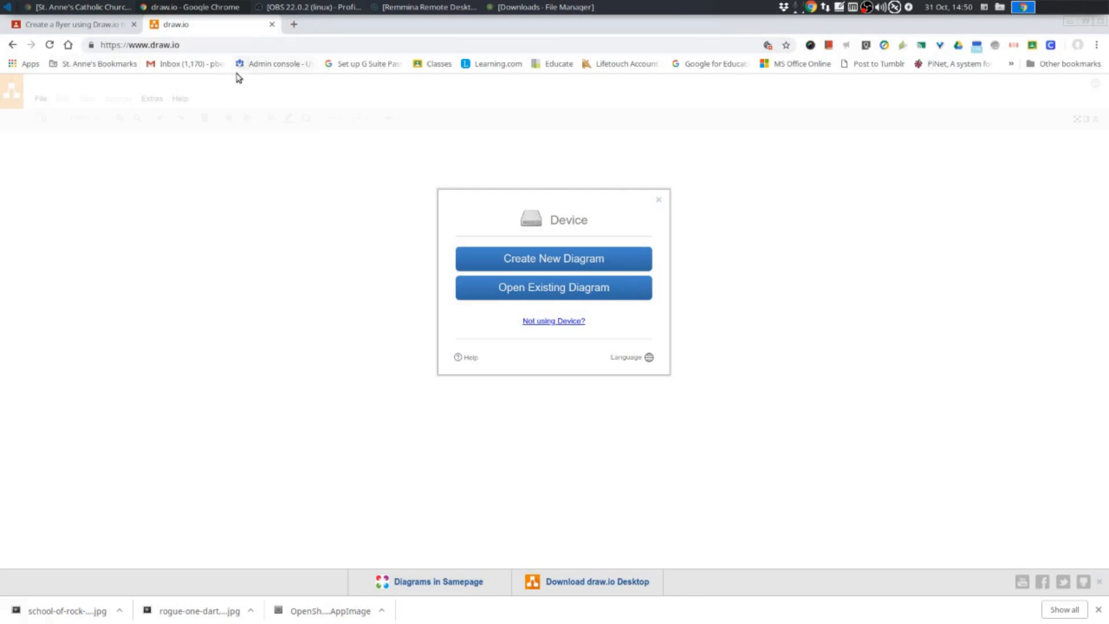
Create a new blank diagram with the filename Personal Flyer.xml
left_click(599, 259)
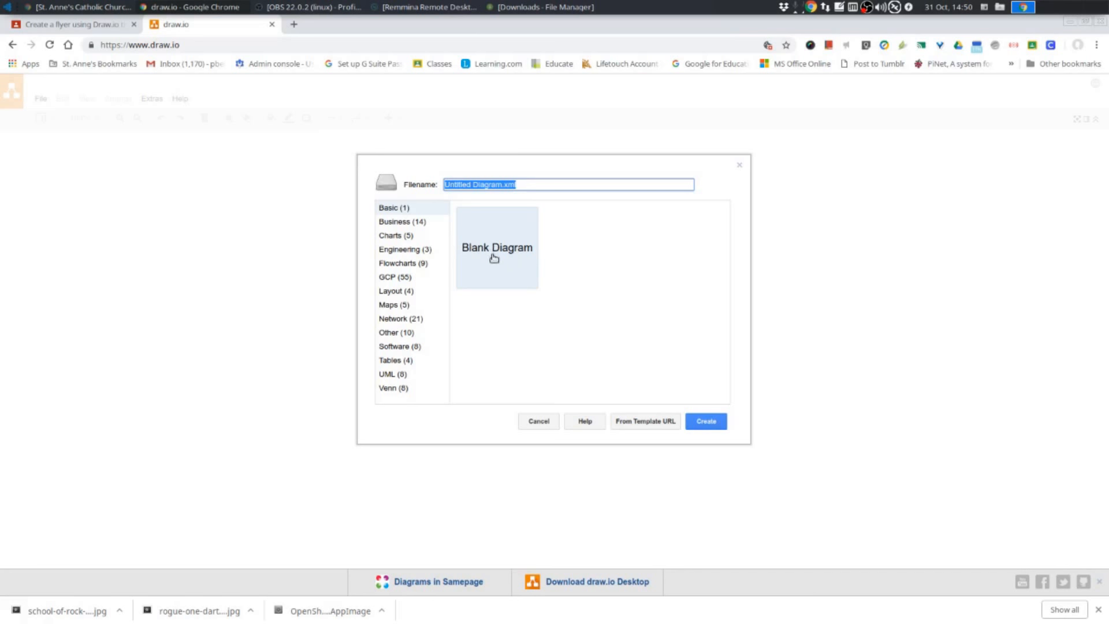
left_click(502, 184)
left_click_drag(502, 184, 446, 184)
type("Personal Flyher")
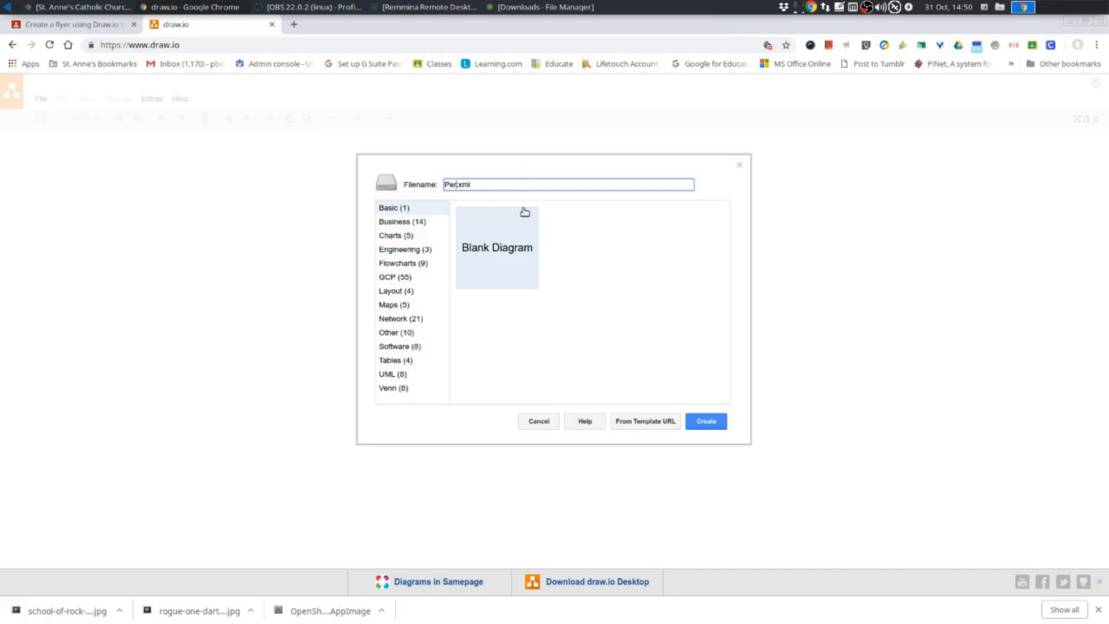
key("BackSpace")
key("BackSpace")
left_click(492, 248)
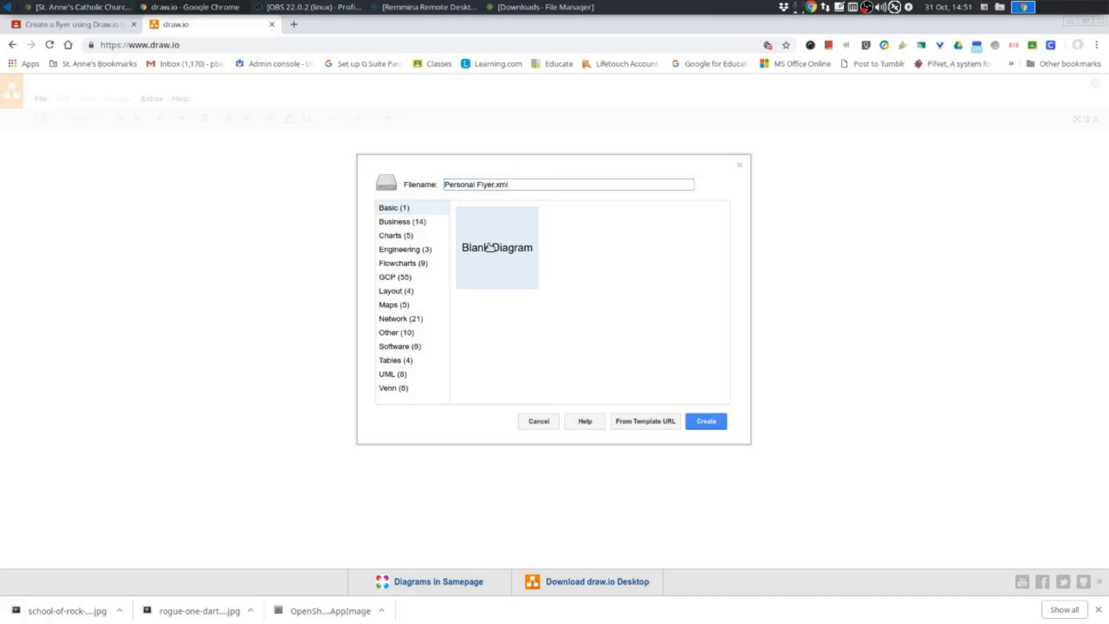
left_click(706, 422)
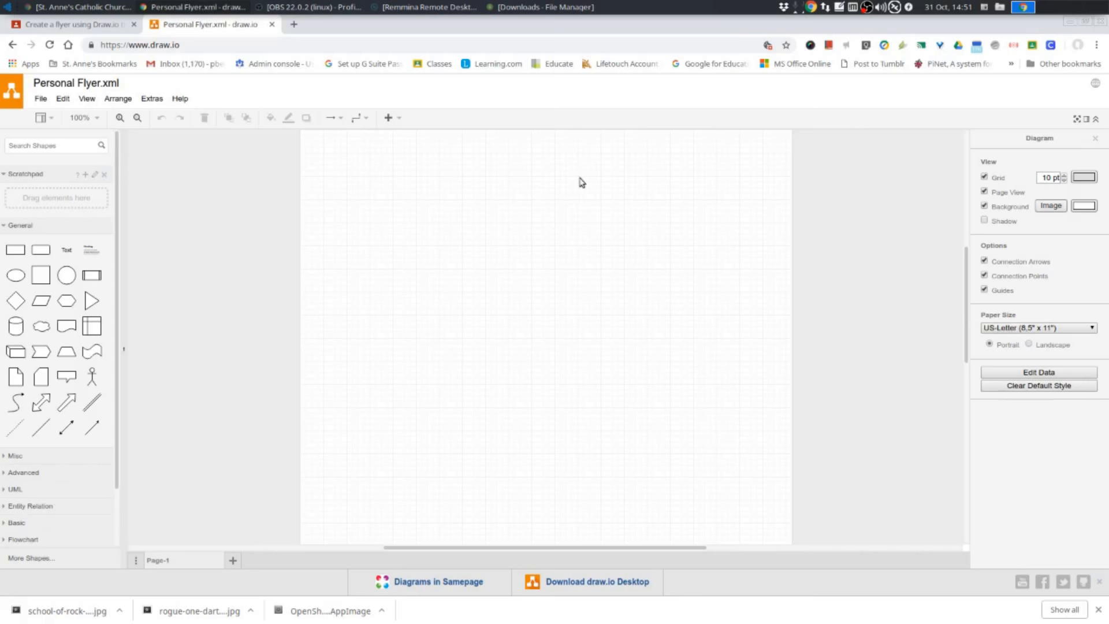
Check the paper size and orientation in the page setup without changing anything
left_click_drag(966, 297, 906, 275)
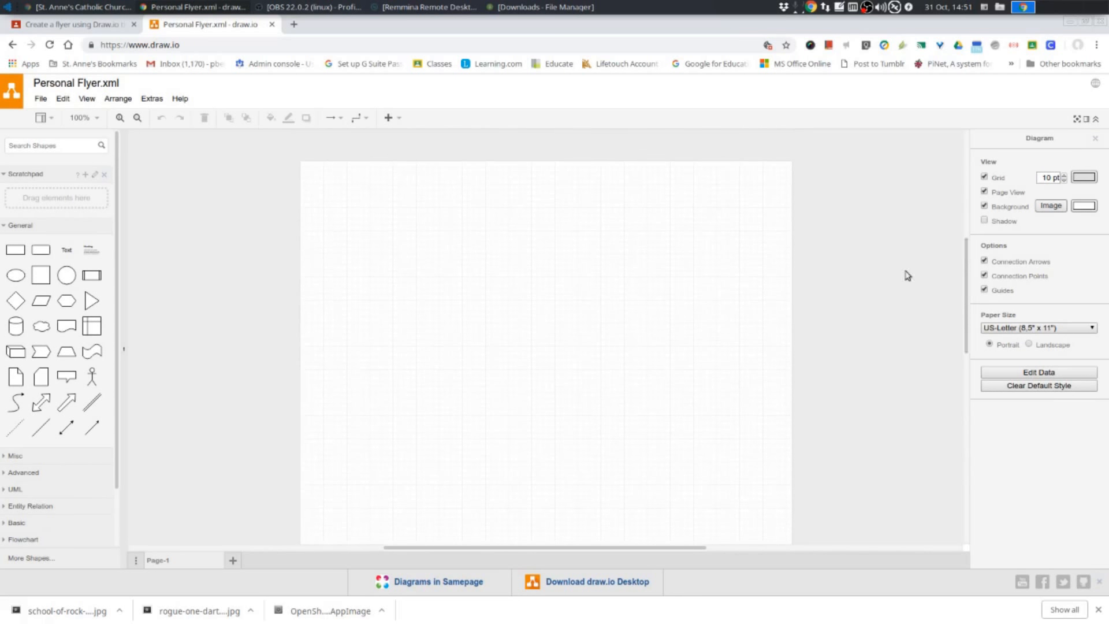
left_click(41, 99)
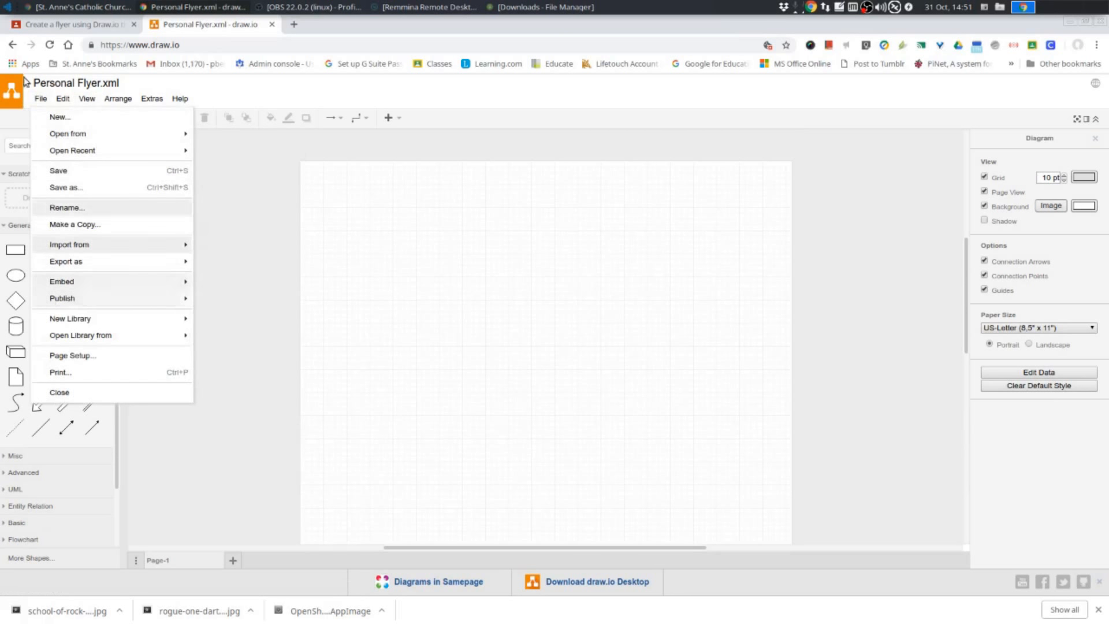
left_click(58, 356)
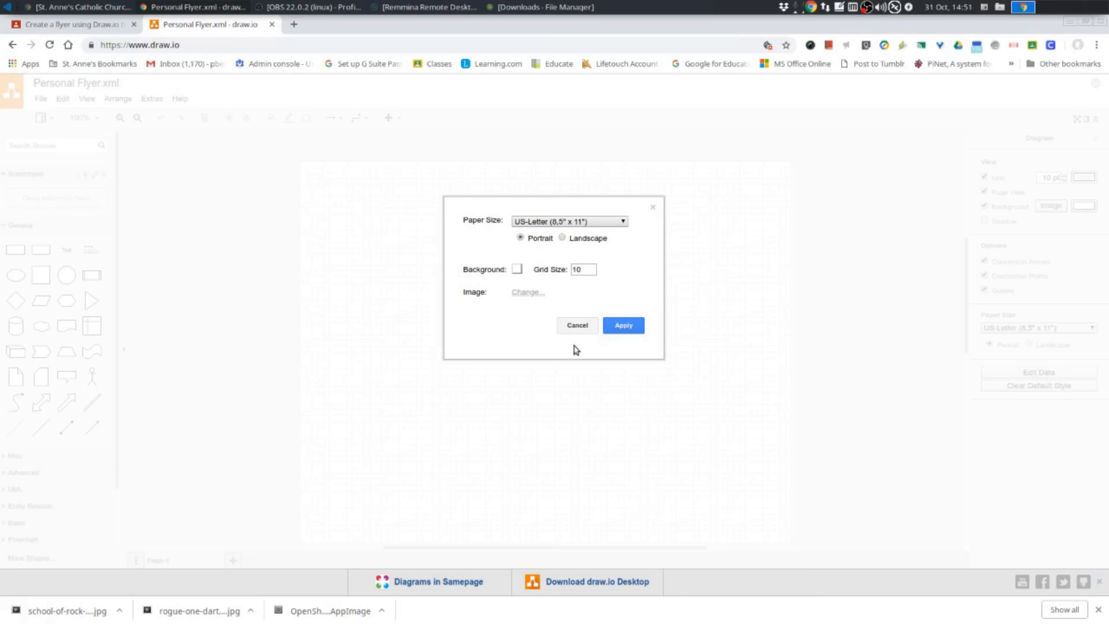
left_click(584, 327)
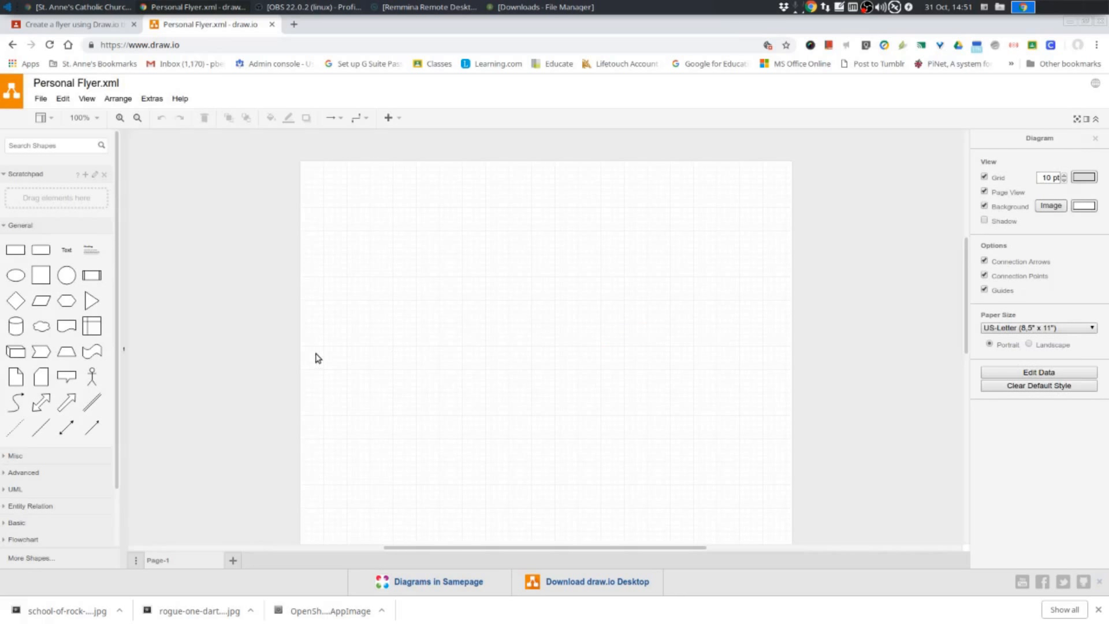
Set the diagram zoom to Fit Page so the entire flyer page is in view
scroll(670, 428, "down", 1)
scroll(676, 424, "up", 1)
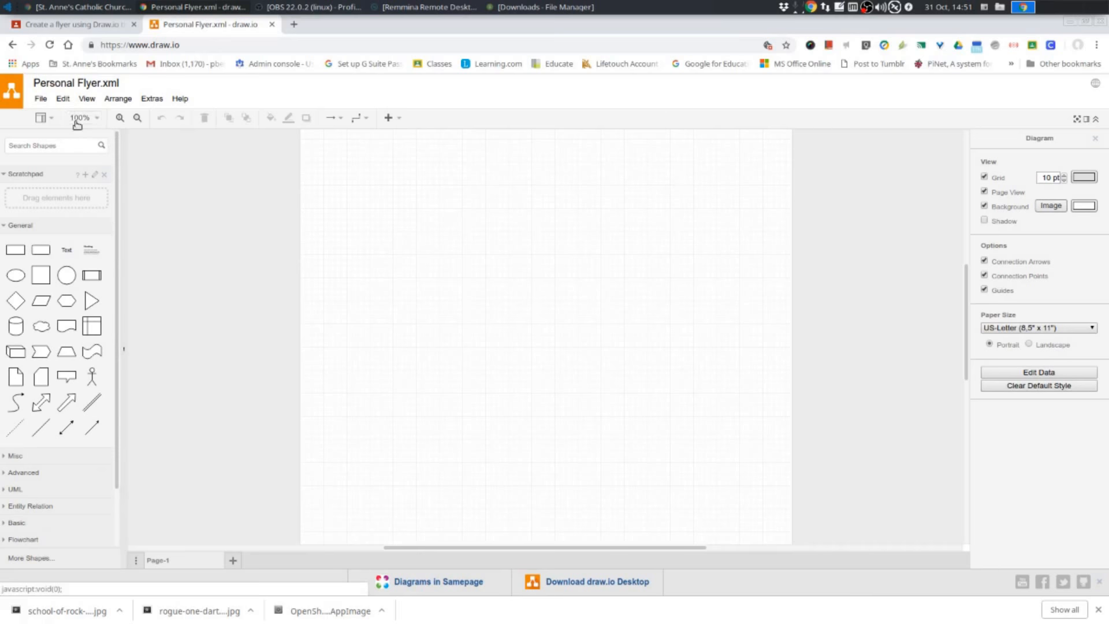
left_click(103, 119)
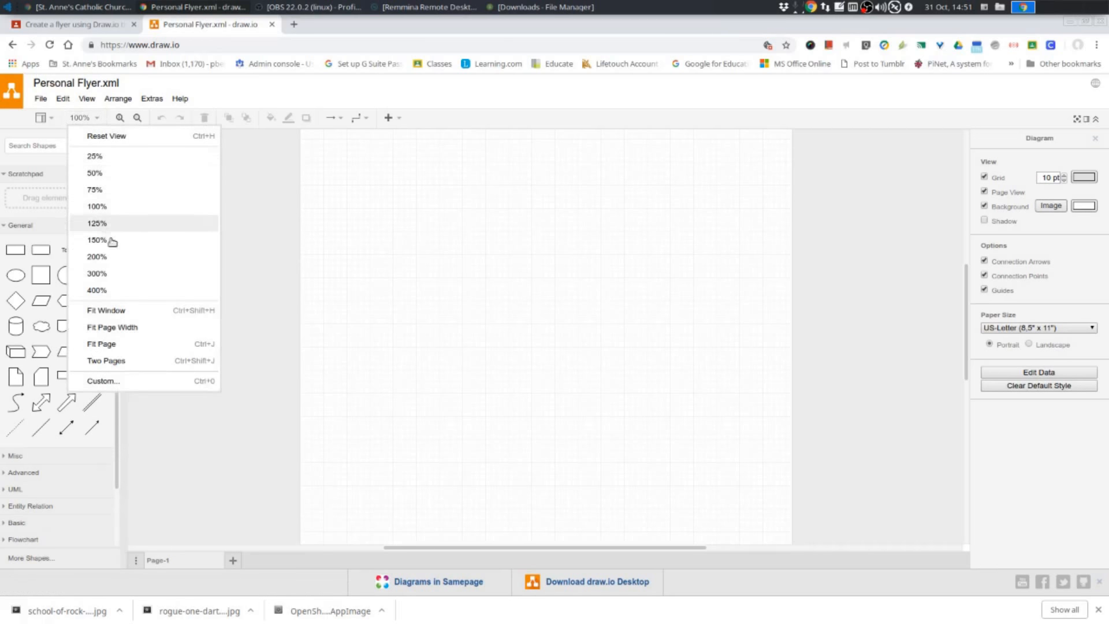
left_click(113, 315)
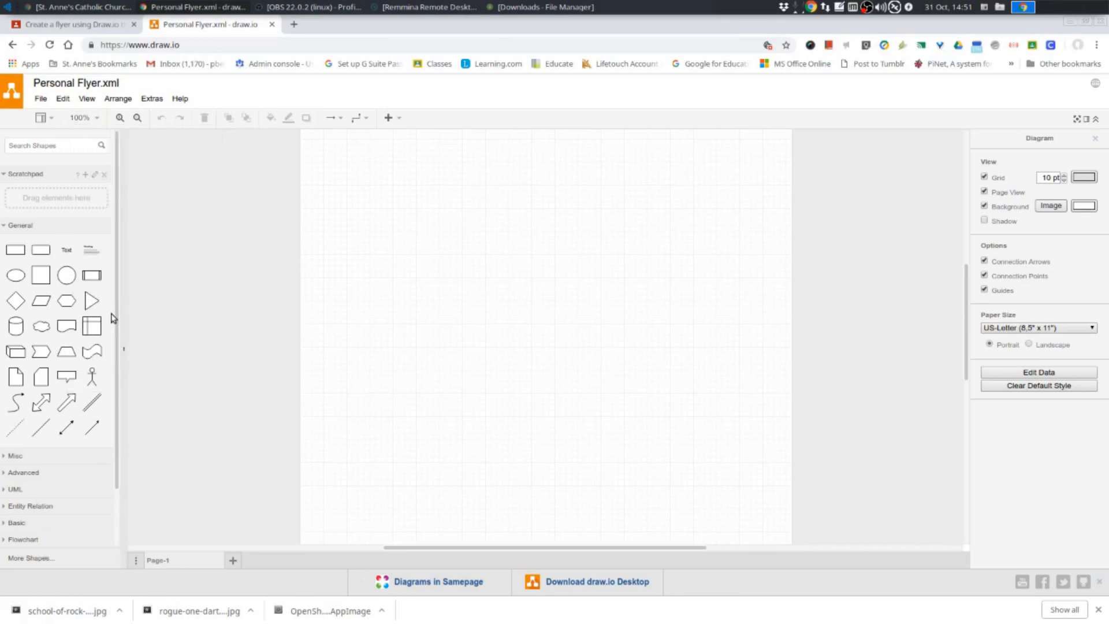
left_click(92, 118)
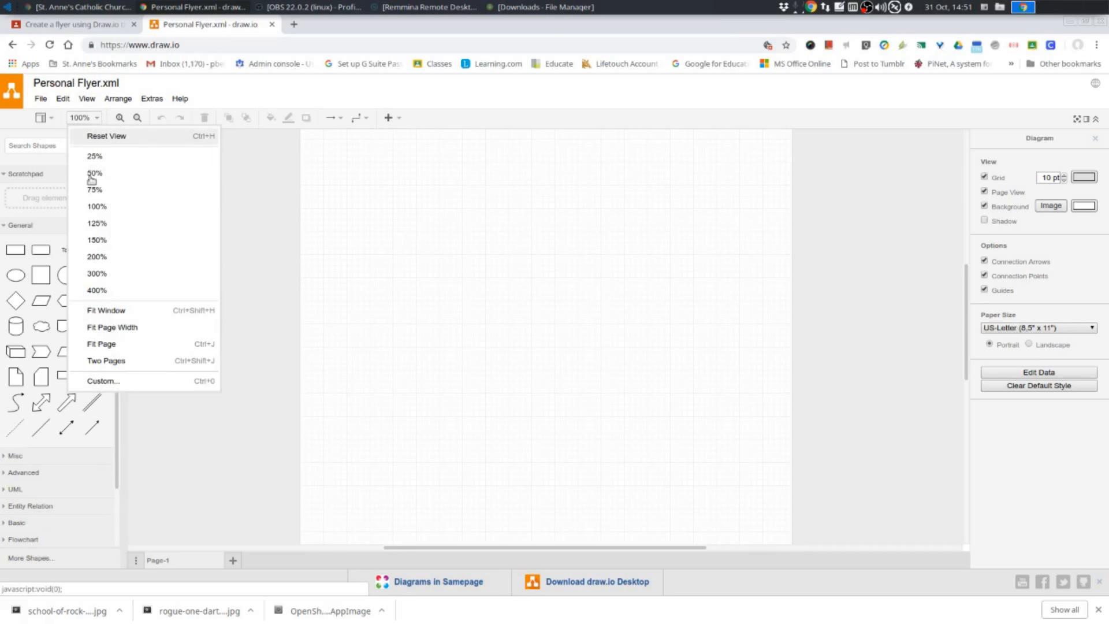
left_click(114, 342)
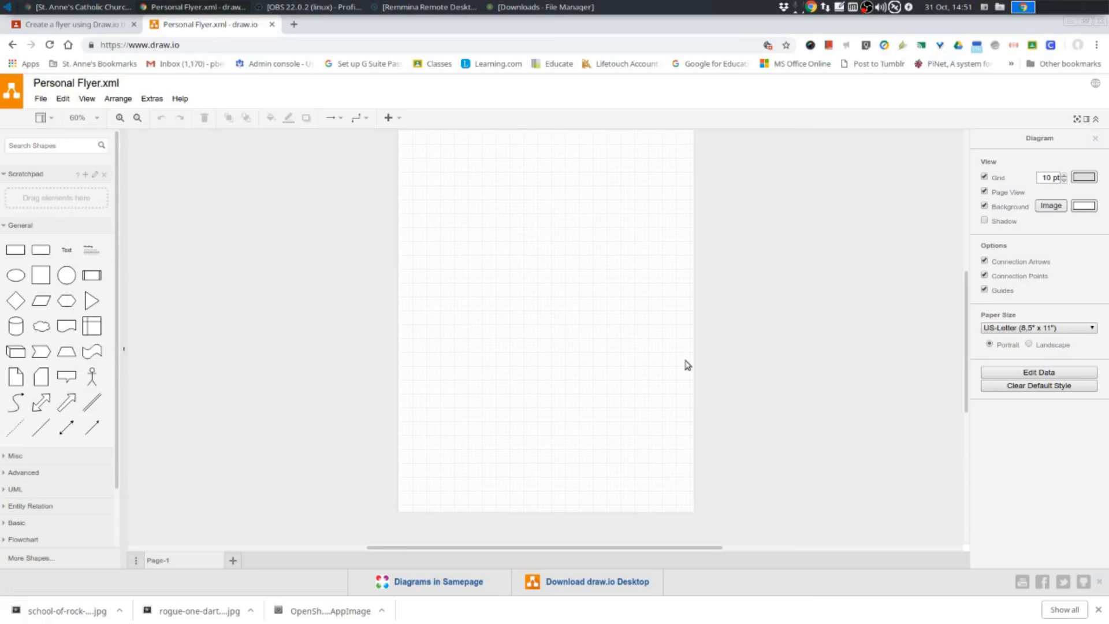
mouse_move(965, 319)
left_mouse_down()
mouse_move(968, 292)
mouse_move(966, 315)
left_mouse_up()
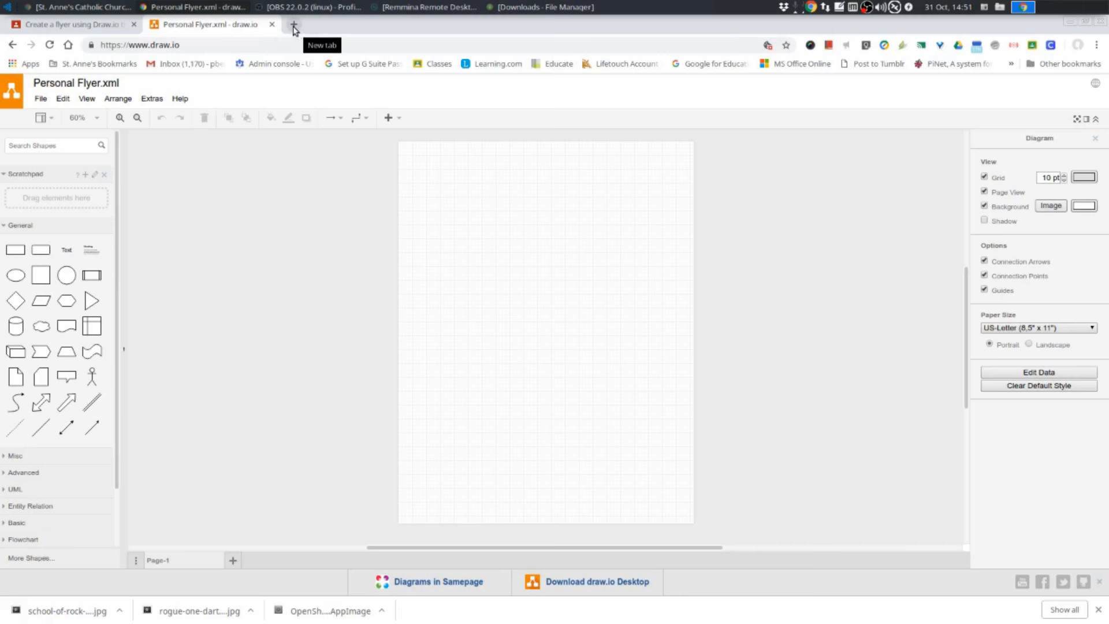
Open Google Drive in a new tab and locate the logo and photo files in My Drive
left_click(294, 26)
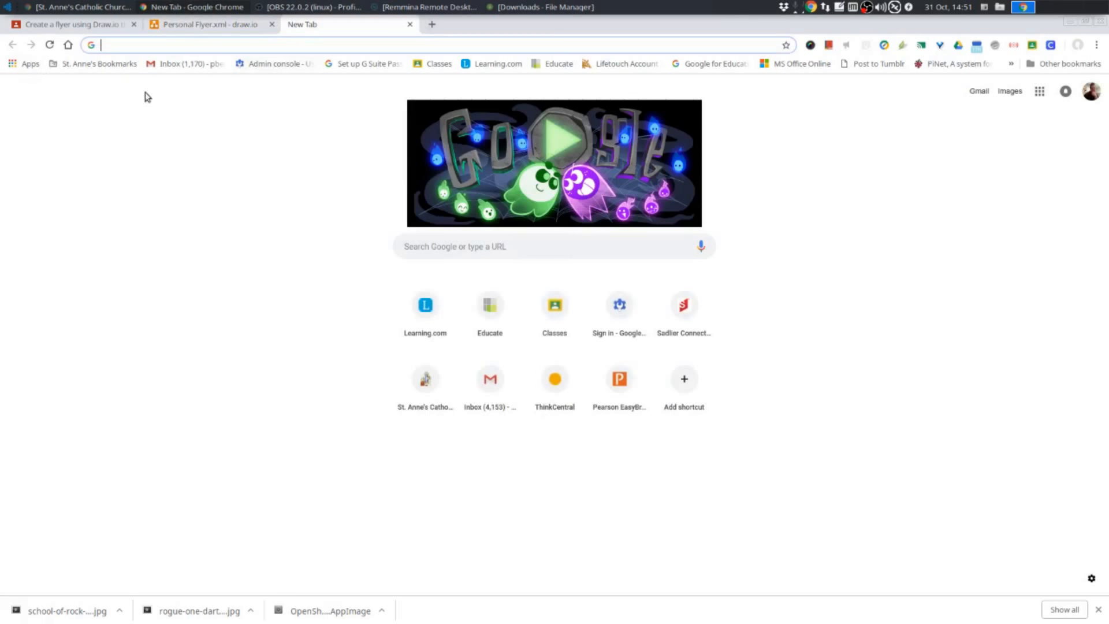
left_click(26, 65)
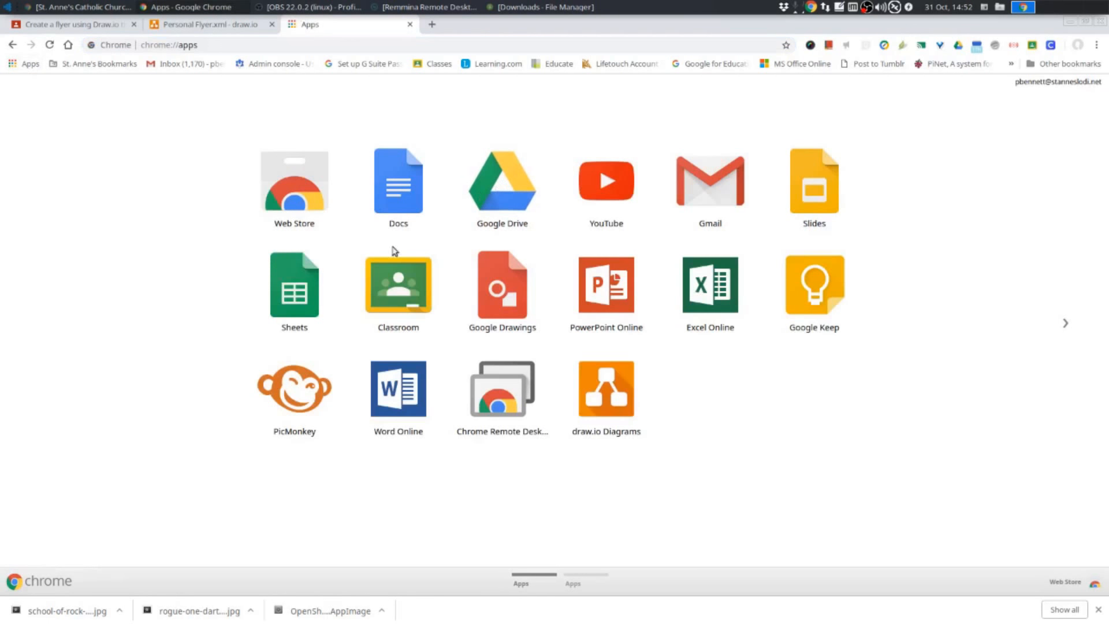
left_click(524, 189)
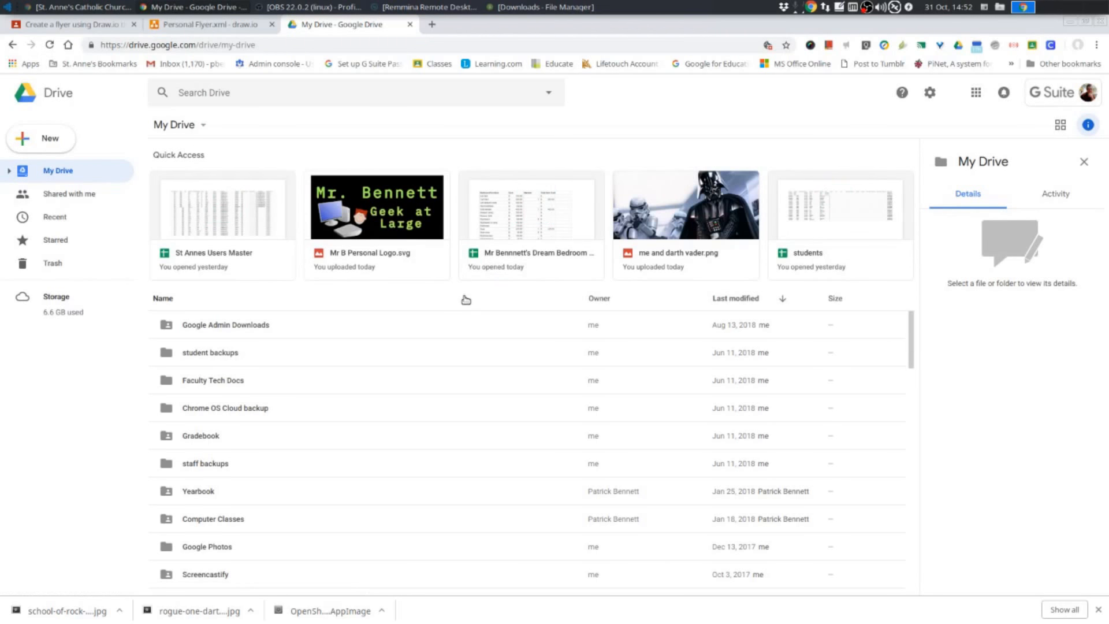
scroll(508, 343, "down", 7)
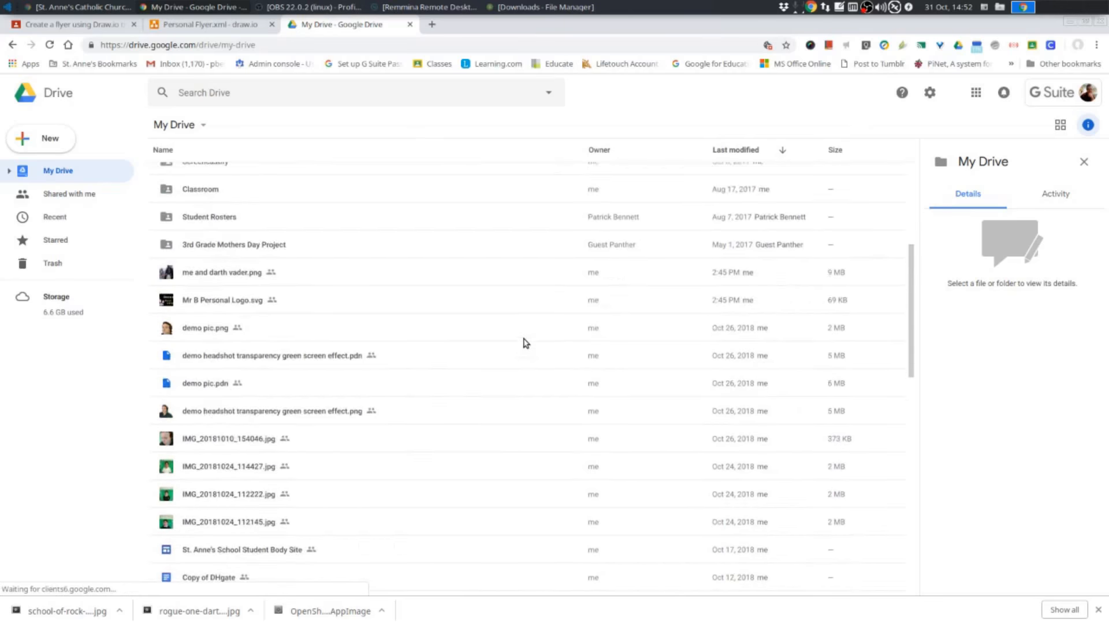
scroll(317, 327, "up", 1)
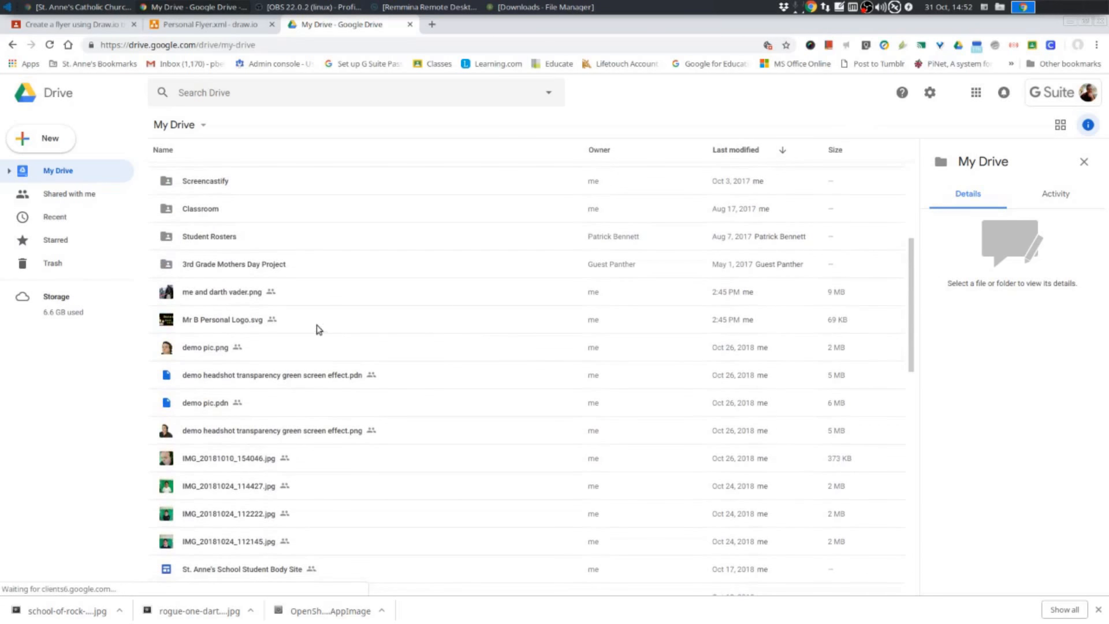
Download Mr B Personal Logo.svg and me and darth vader.png from My Drive
left_click(204, 294)
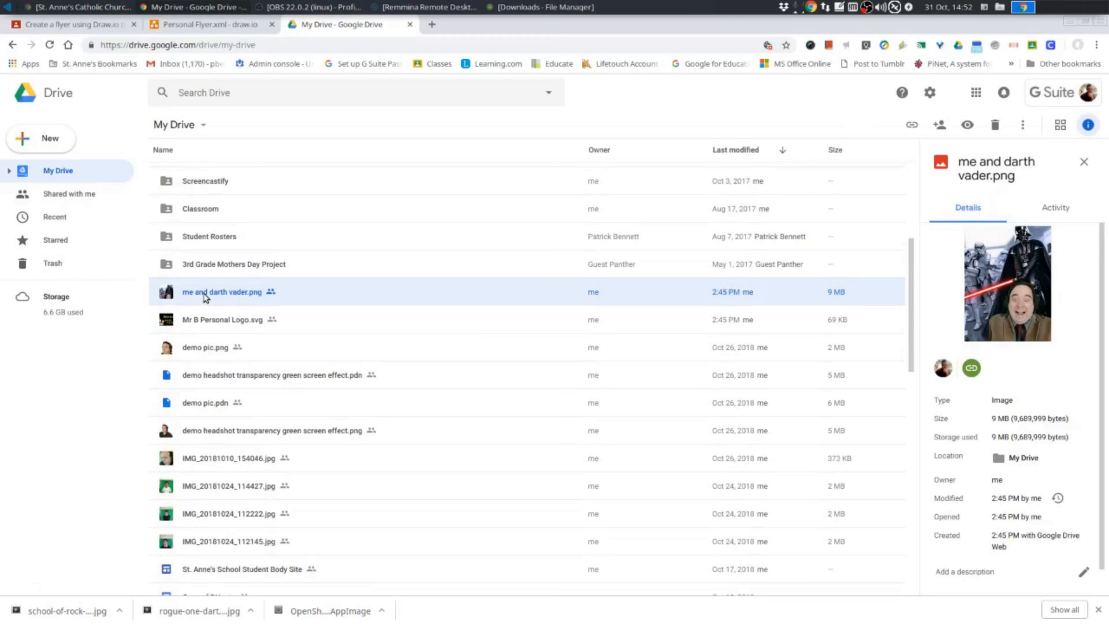
left_click(243, 322)
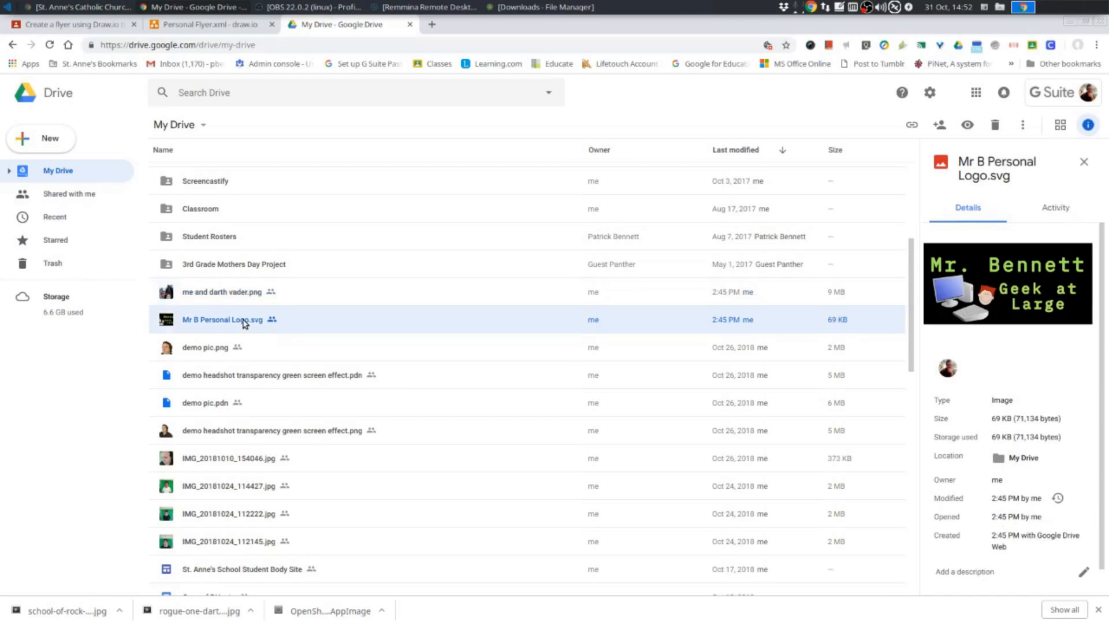
right_click(243, 322)
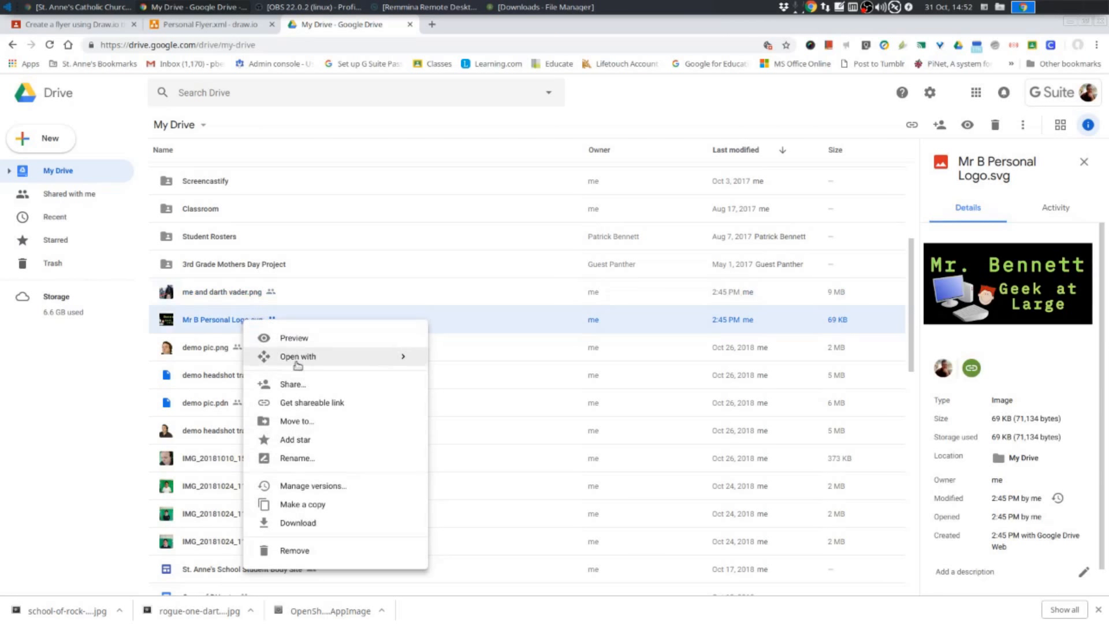
left_click(311, 524)
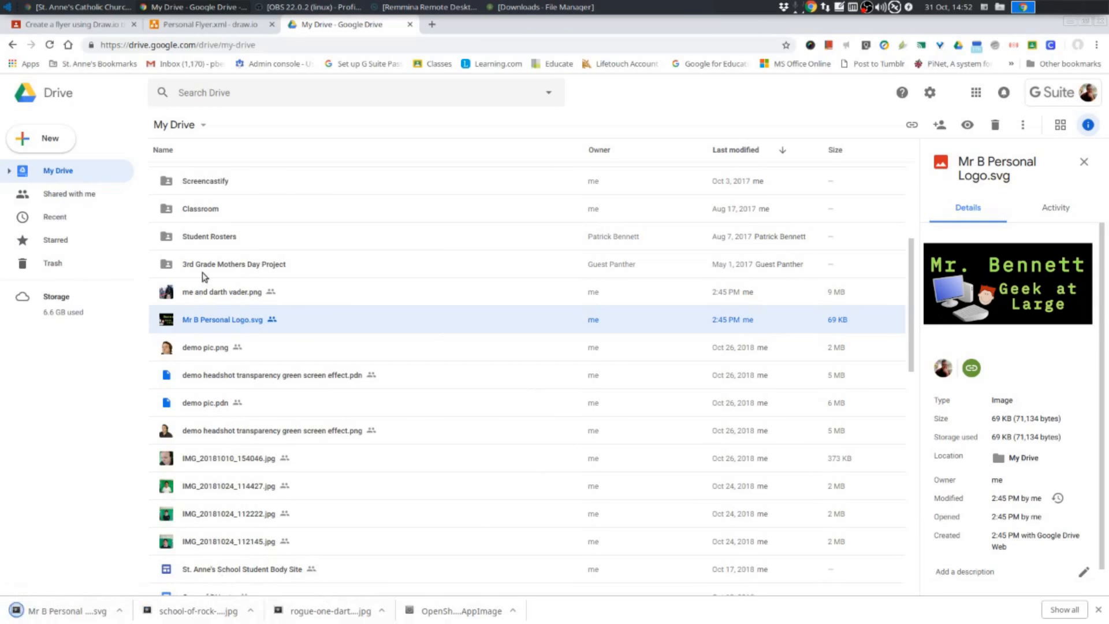
left_click(207, 295)
right_click(206, 295)
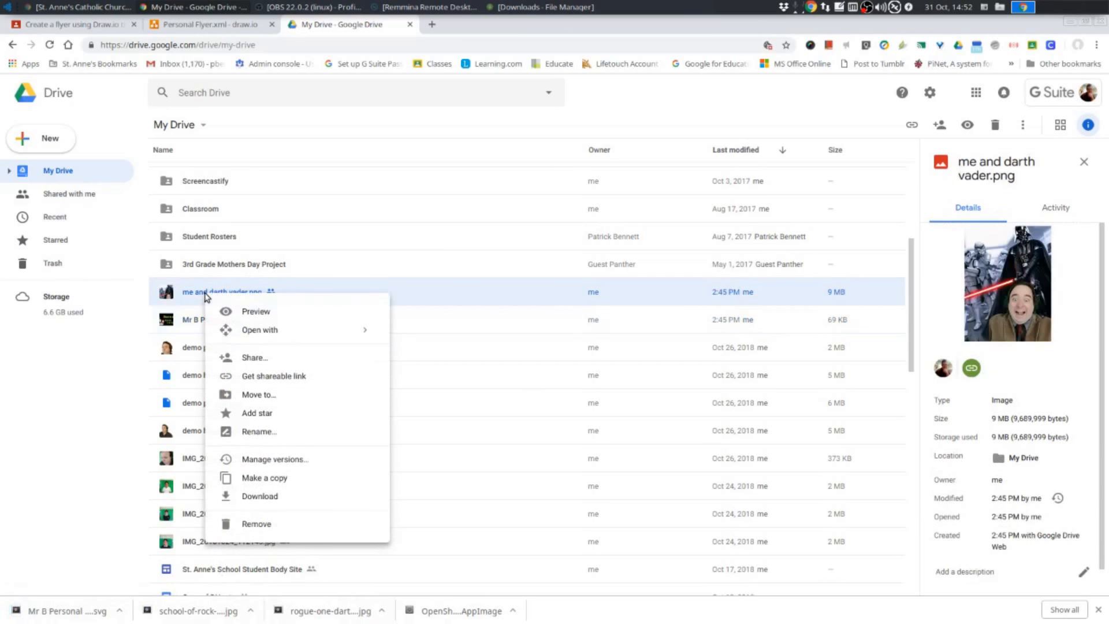
left_click(260, 496)
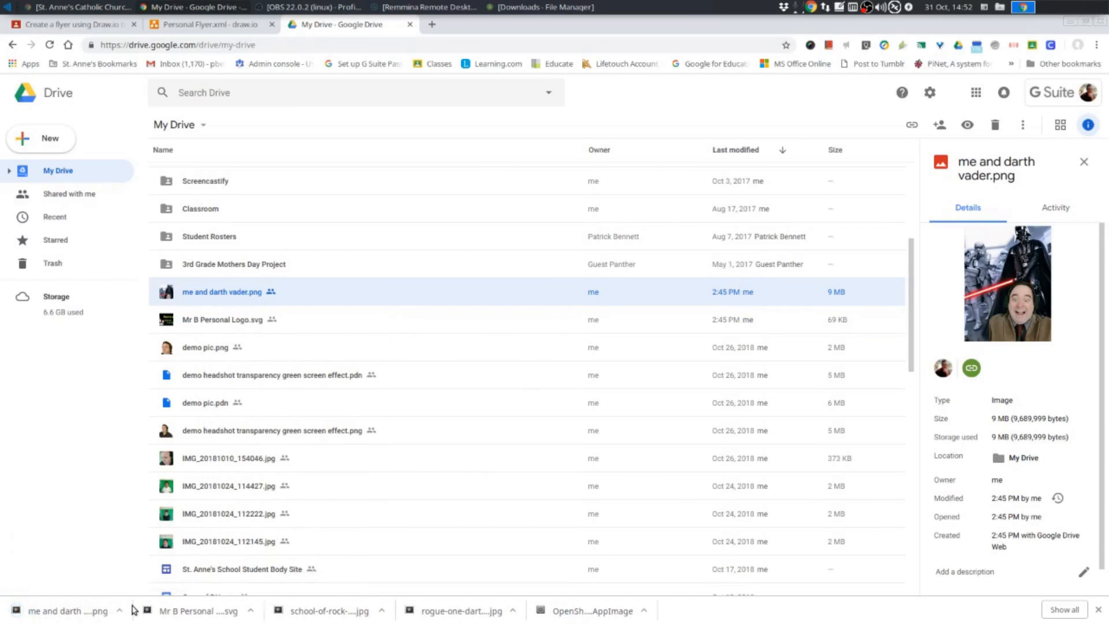
Return to the Personal Flyer diagram and insert the downloaded logo and Darth Vader photo, choosing Resize for the large photo
left_click(211, 24)
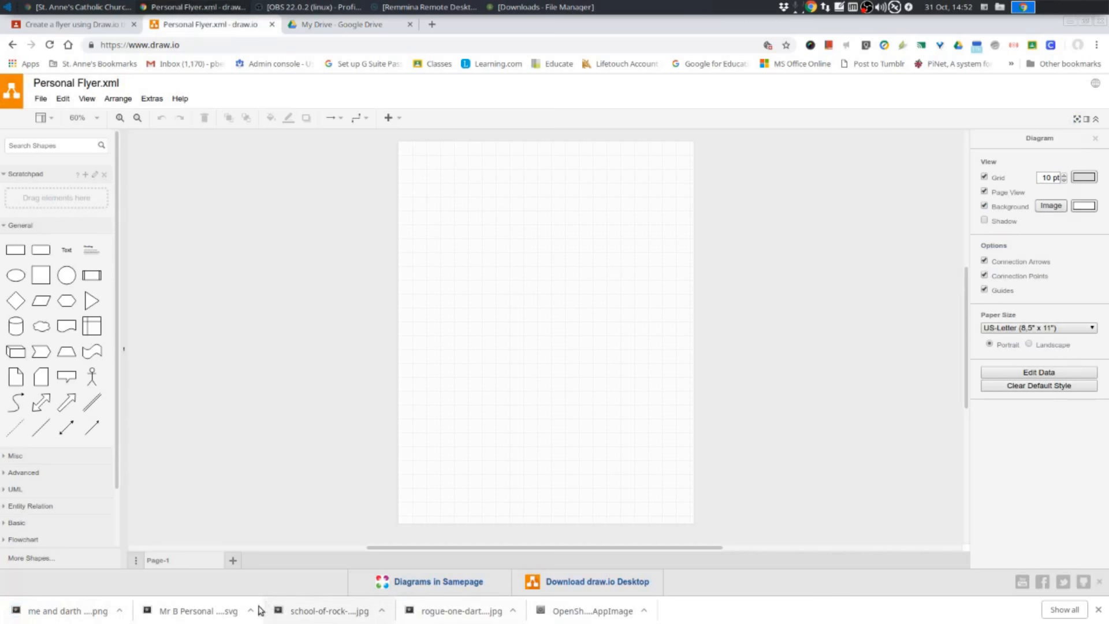
mouse_move(191, 612)
left_mouse_down()
mouse_move(285, 557)
mouse_move(535, 349)
mouse_move(531, 325)
mouse_move(545, 331)
left_mouse_up()
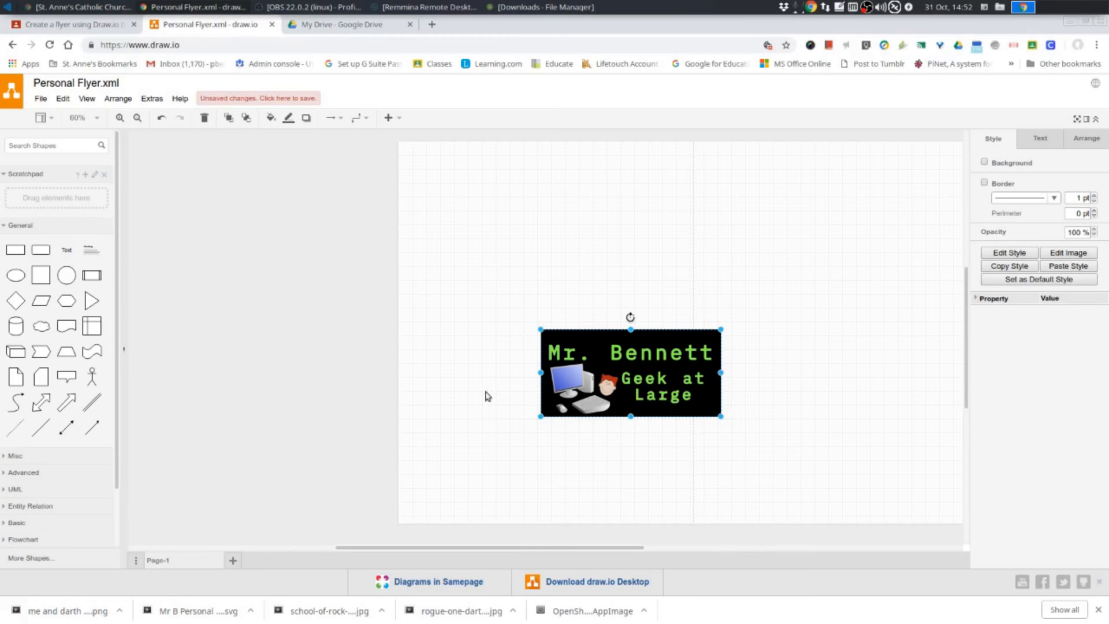
mouse_move(67, 611)
left_mouse_down()
mouse_move(134, 593)
mouse_move(530, 246)
left_mouse_up()
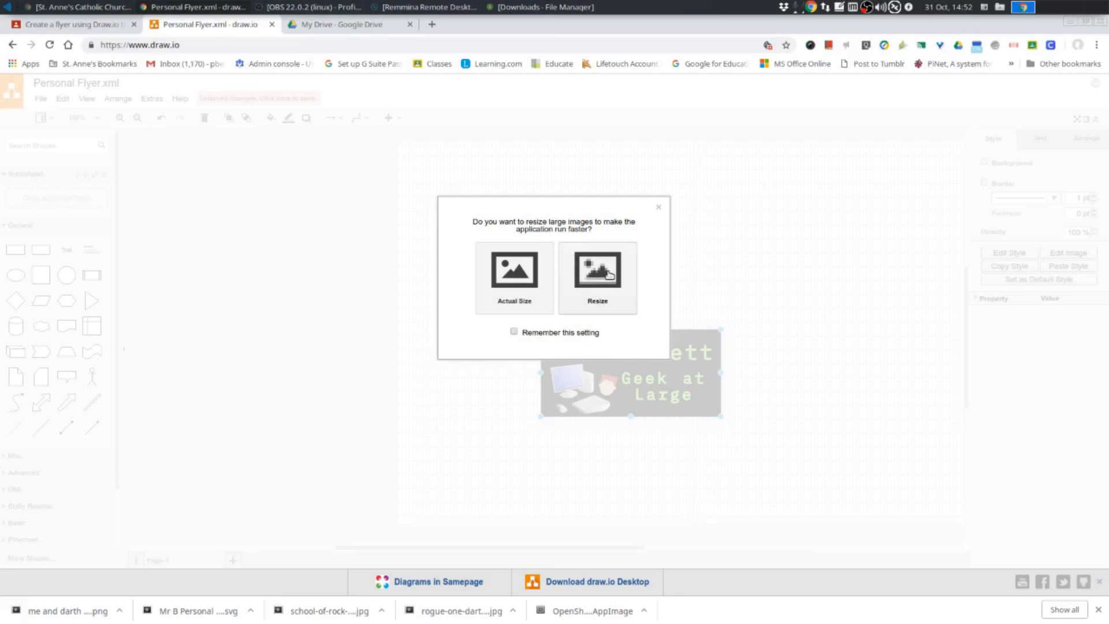
left_click(609, 274)
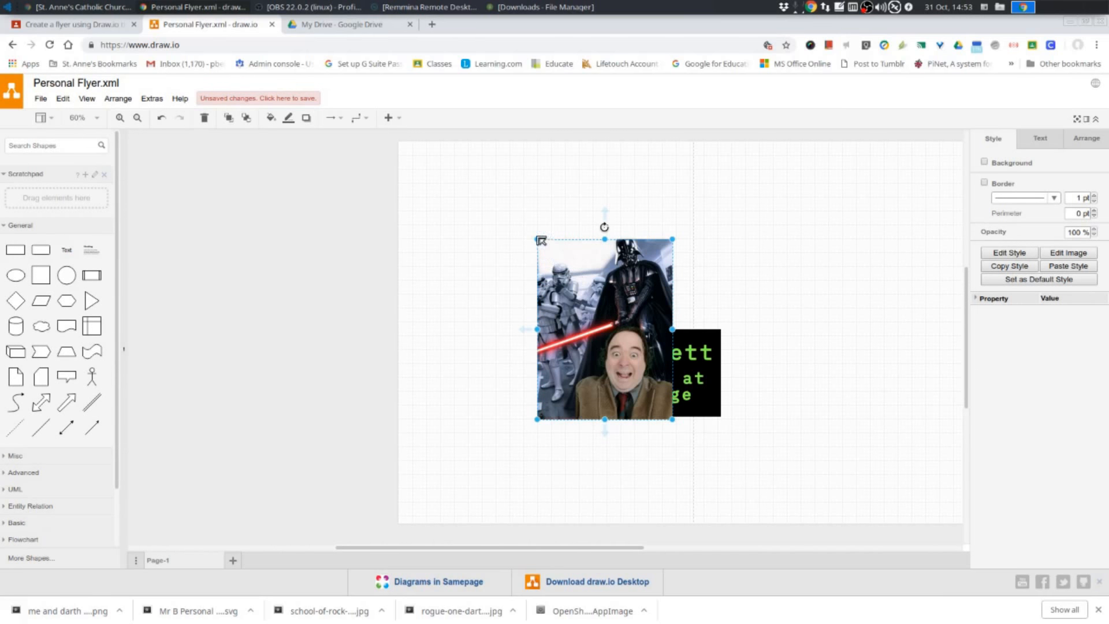
Enlarge the Darth Vader photo, then move it to the page's right side and the logo up against it
left_click_drag(538, 239, 470, 191)
left_click_drag(534, 212, 788, 242)
left_click(627, 368)
left_click_drag(627, 367, 744, 228)
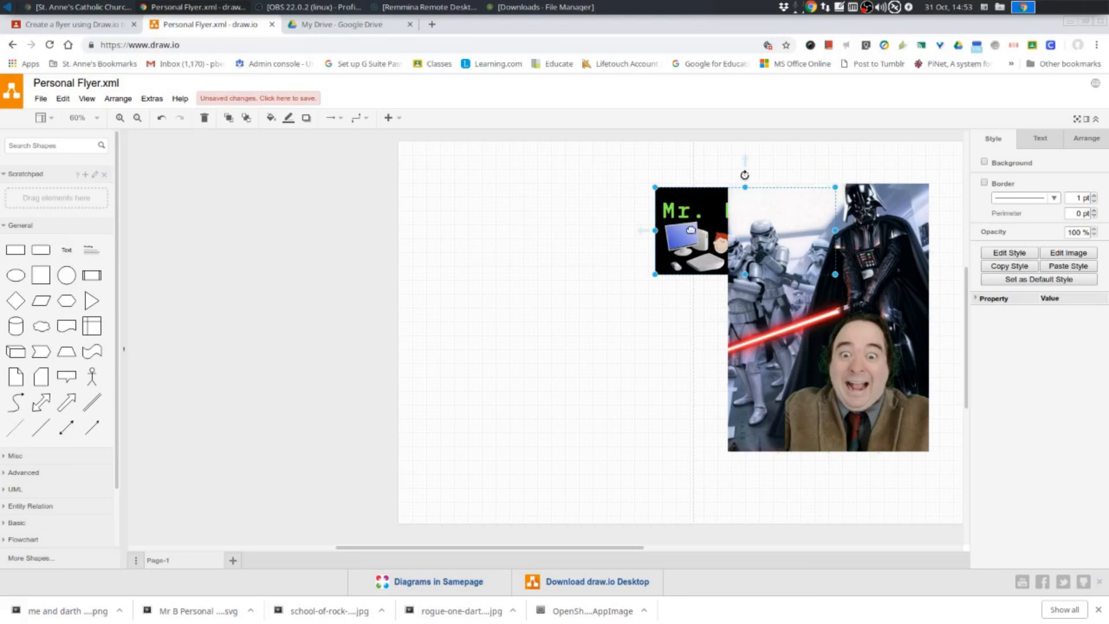
Send the Darth Vader photo to the back and move the logo over its upper part
right_click(797, 331)
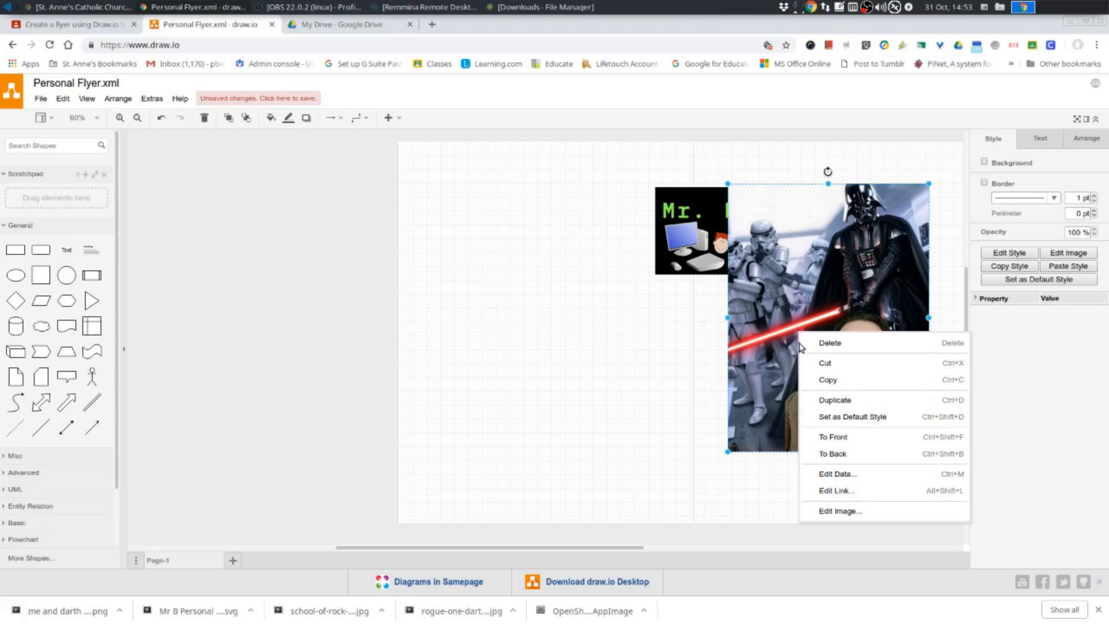
left_click(831, 454)
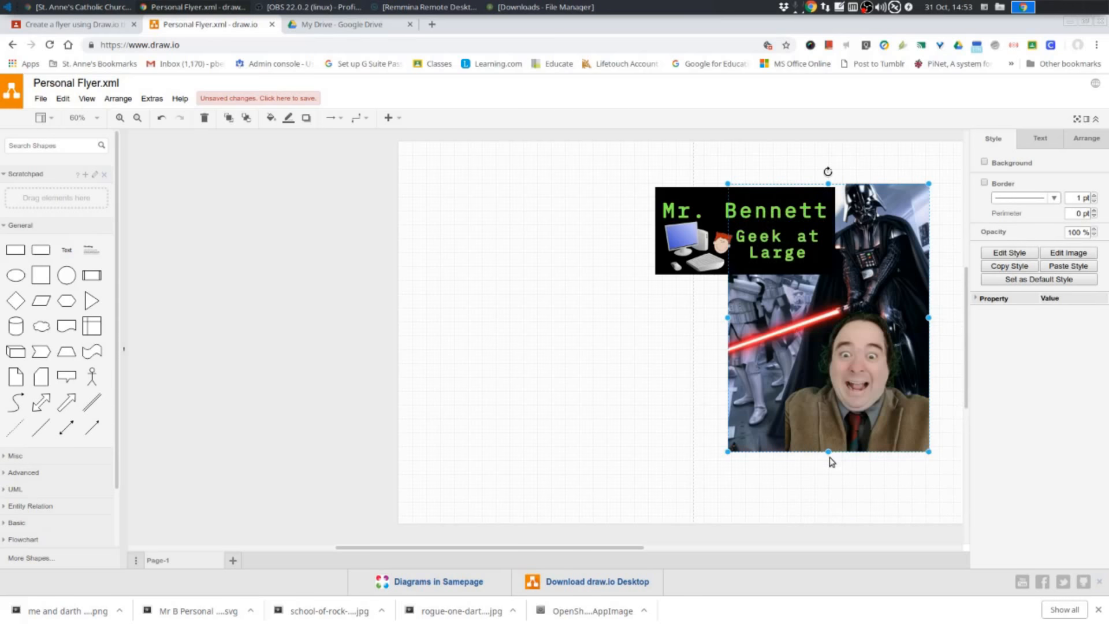
left_click(634, 365)
left_click_drag(725, 243, 820, 239)
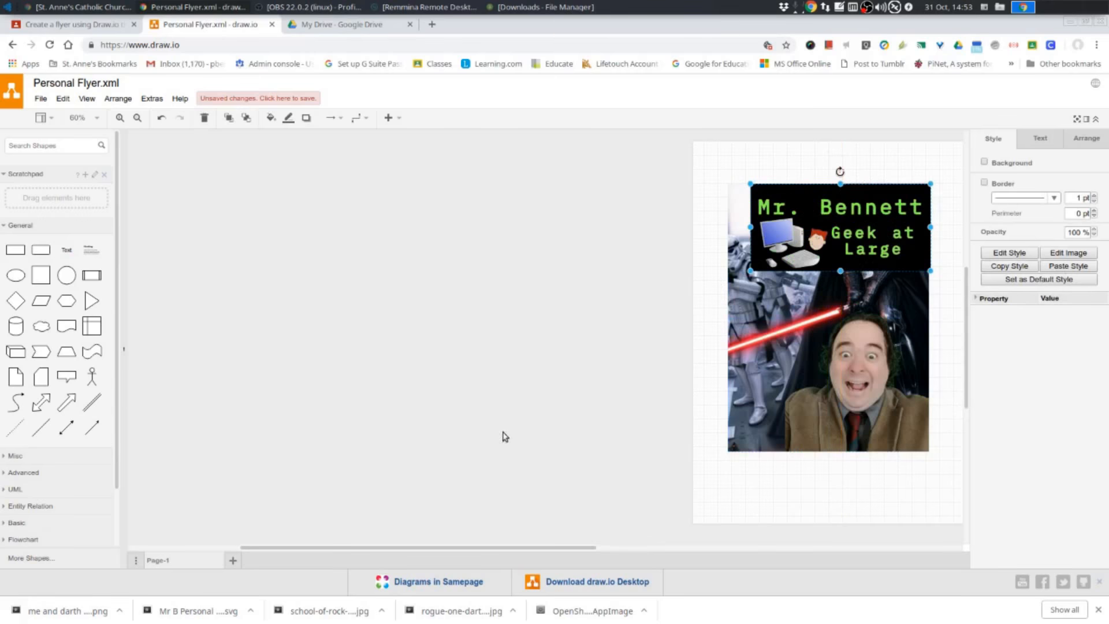
Shrink both images, placing the logo in the page's upper-left corner and the photo upper right, with their top edges aligned
left_click_drag(774, 360, 754, 442)
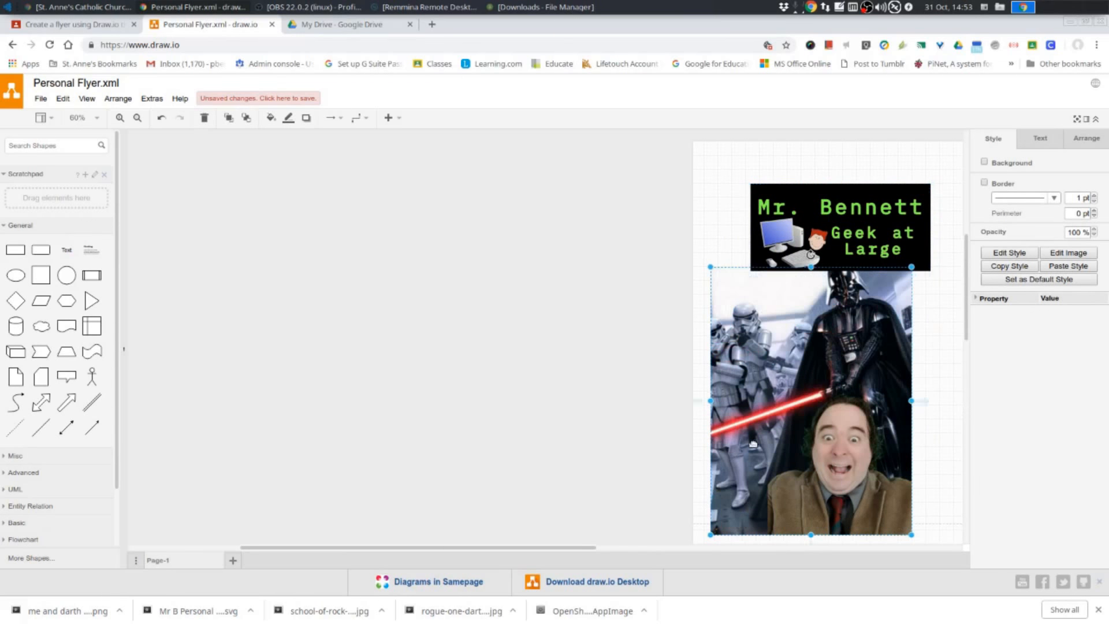
left_click_drag(567, 549, 686, 559)
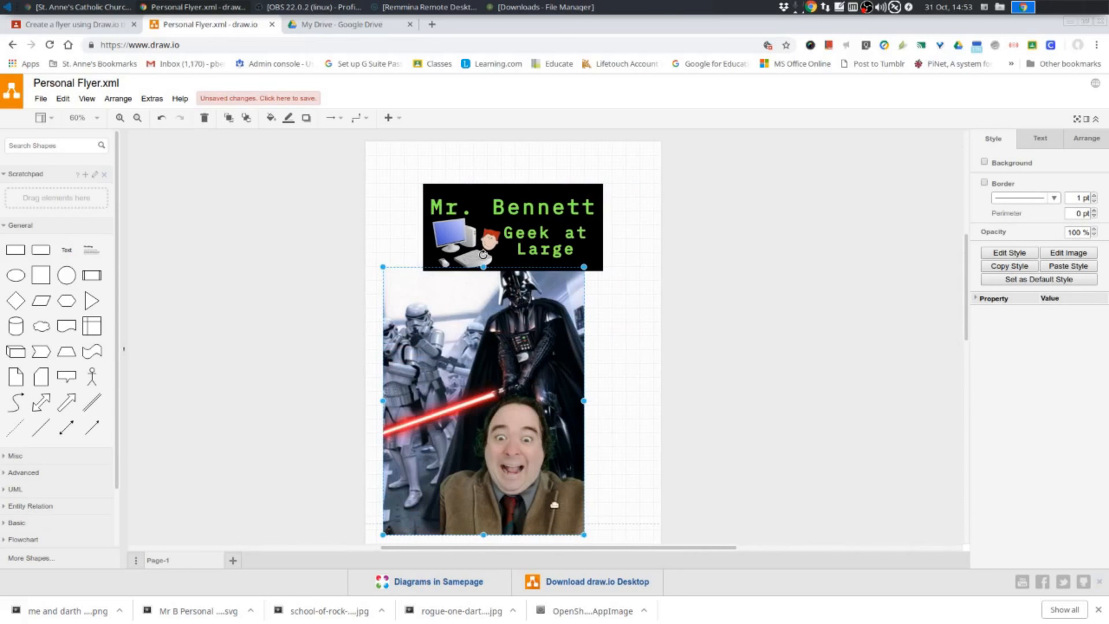
left_click_drag(499, 373, 555, 376)
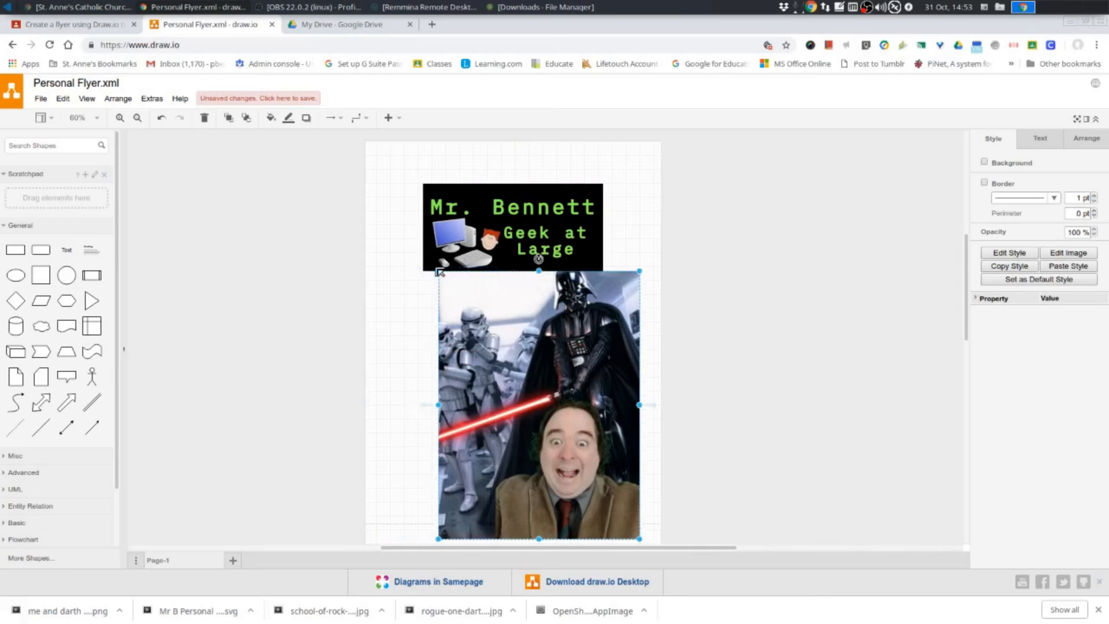
left_click_drag(439, 272, 487, 208)
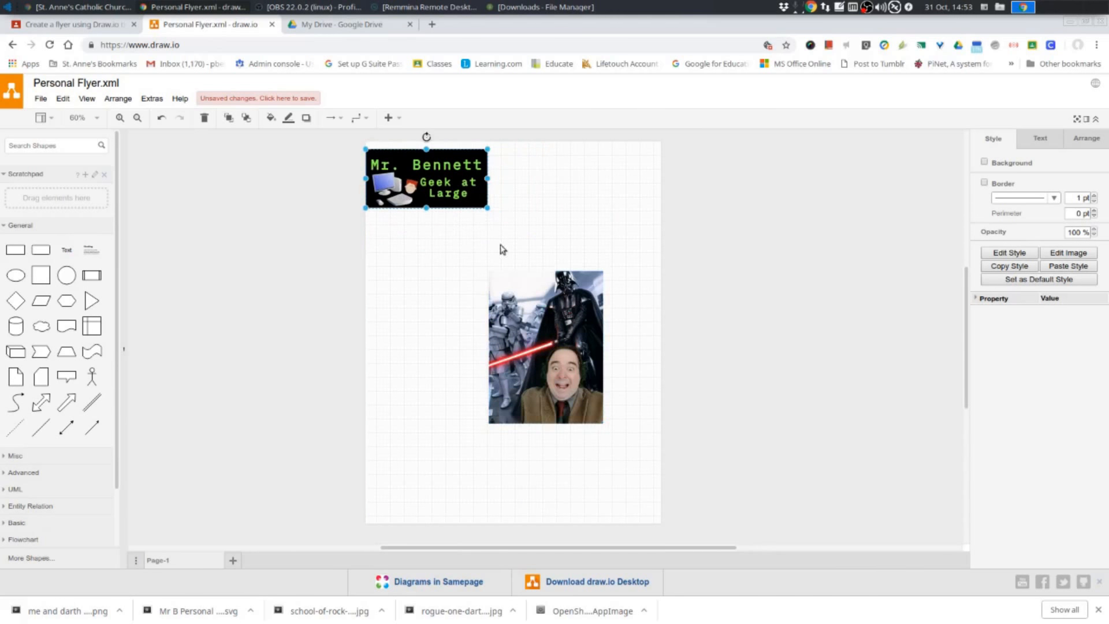
left_click_drag(529, 341, 570, 234)
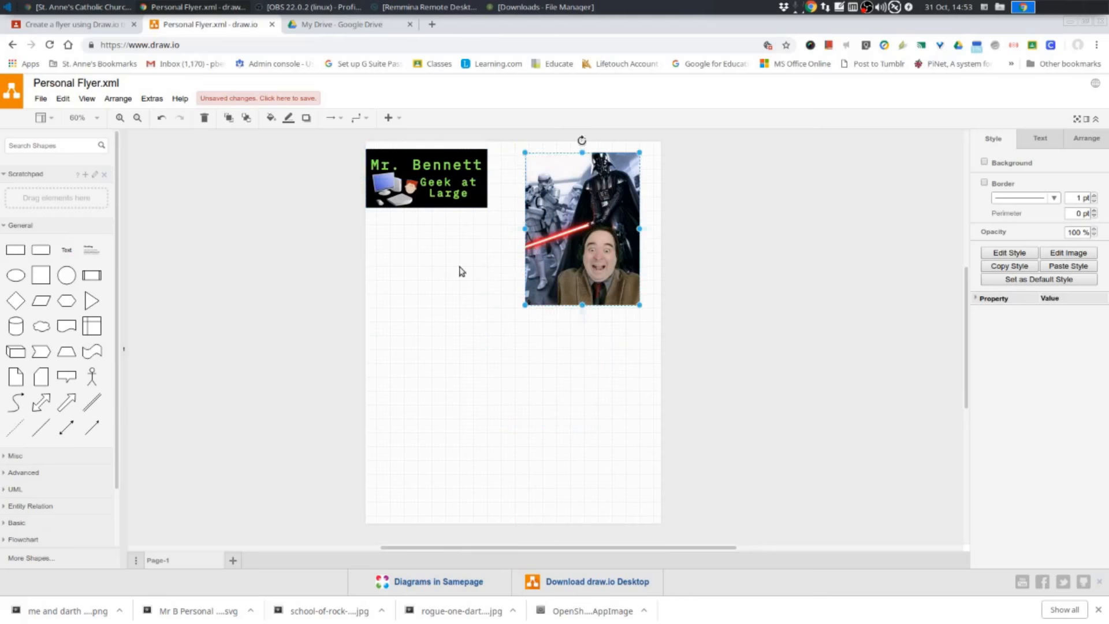
left_click(469, 295)
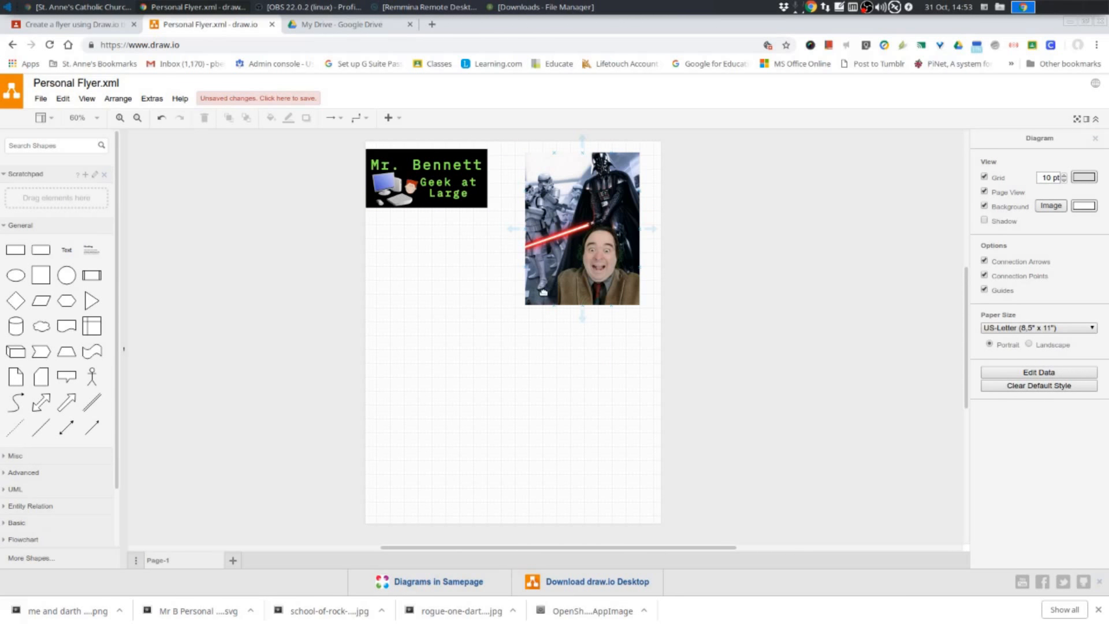
left_click_drag(397, 178, 408, 181)
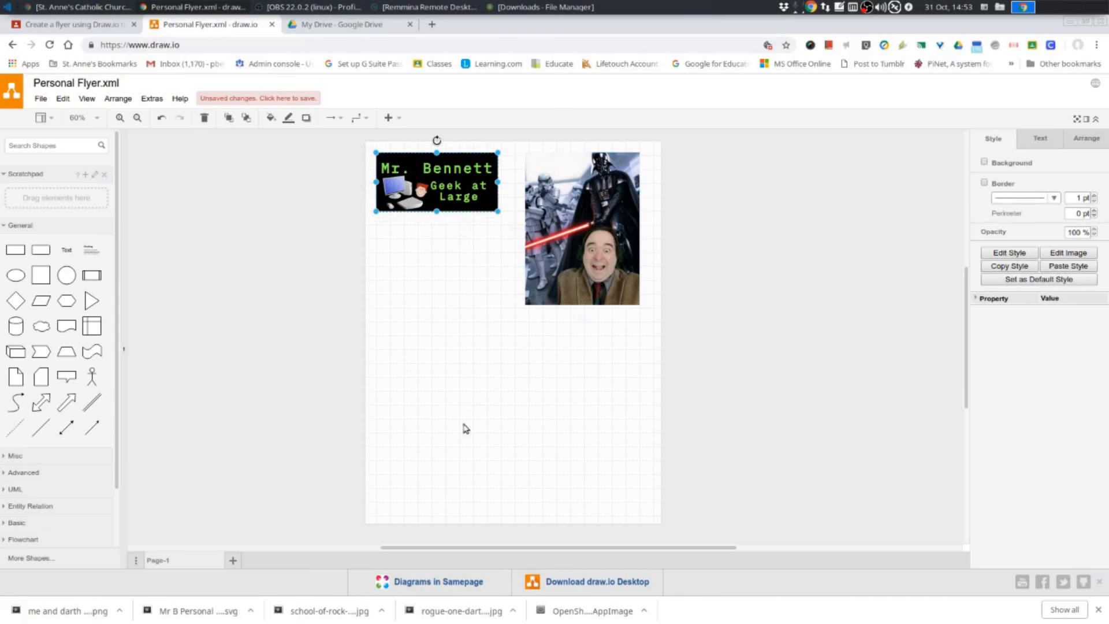
left_click(349, 338)
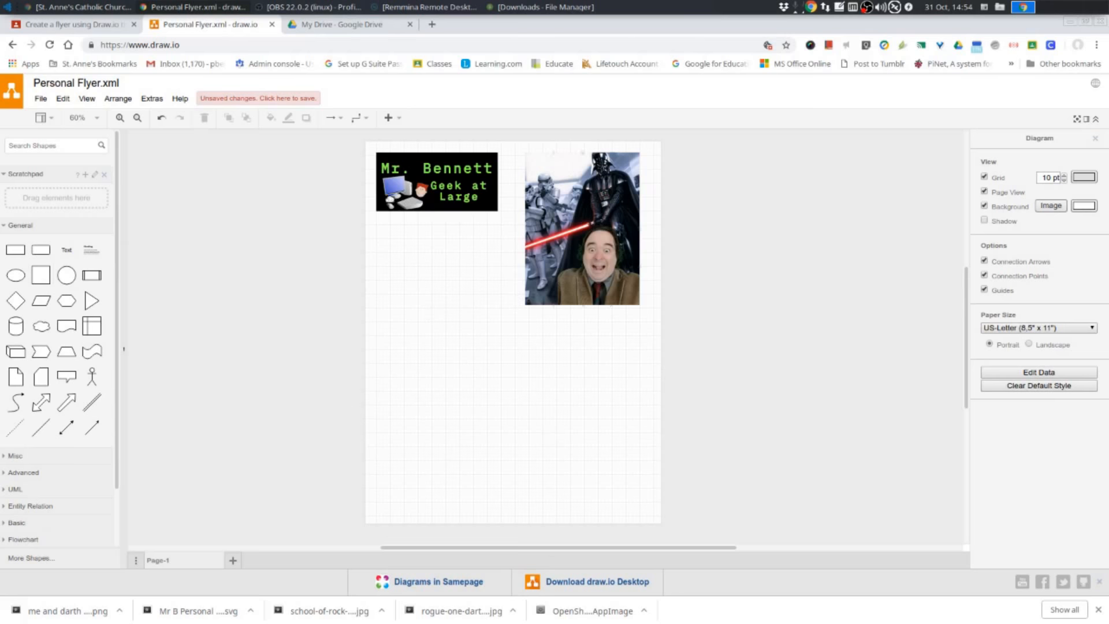
Add a Text shape below the logo and enlarge its box
mouse_move(67, 254)
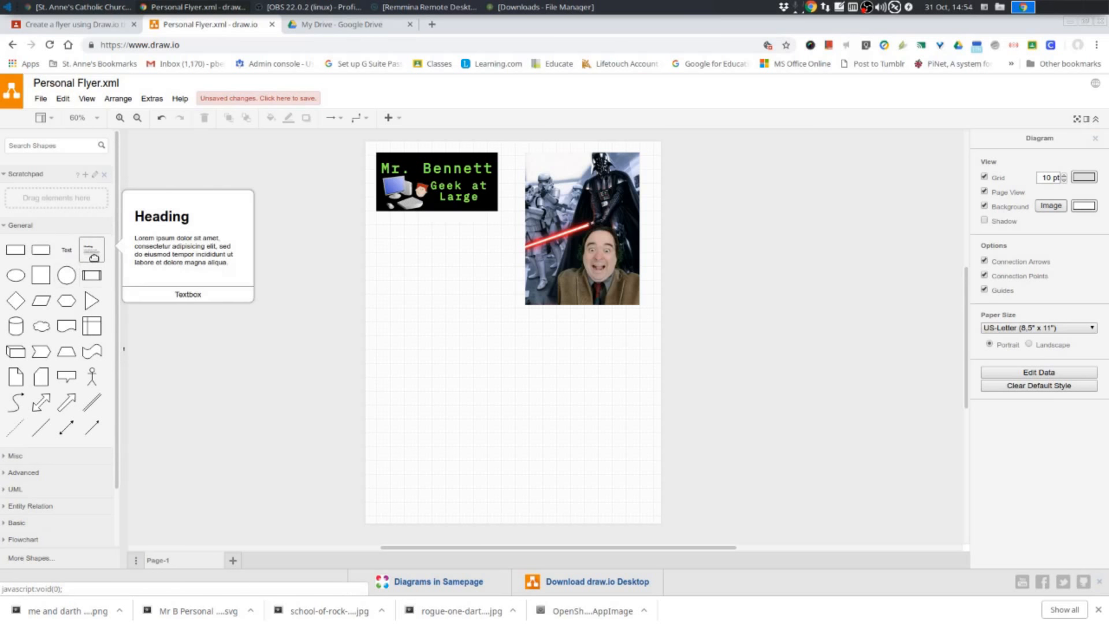
left_click_drag(93, 258, 394, 249)
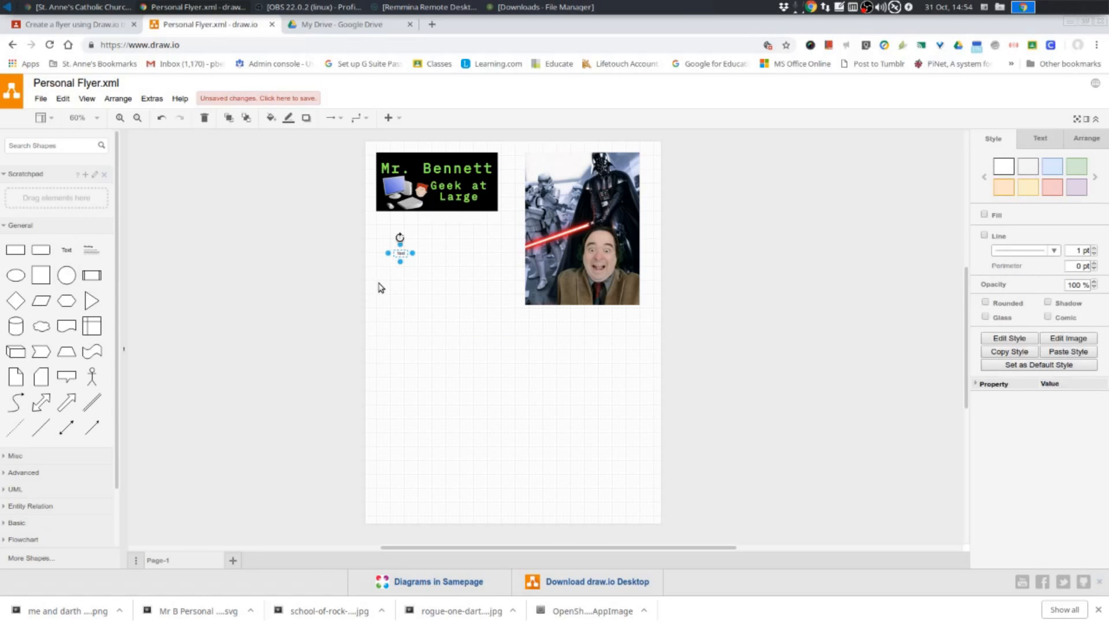
left_click_drag(400, 262, 456, 267)
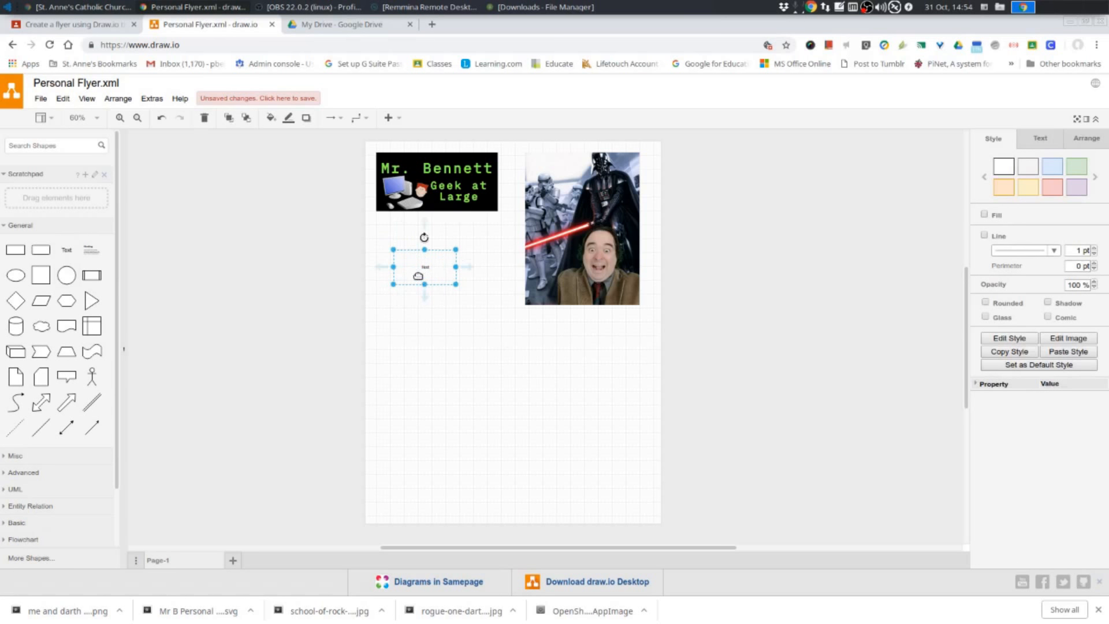
Fill the text box with "Computer Teacher", "St. Anne's School" and the school e-mail on separate lines, checking the Google Classroom requirements
double_click(431, 268)
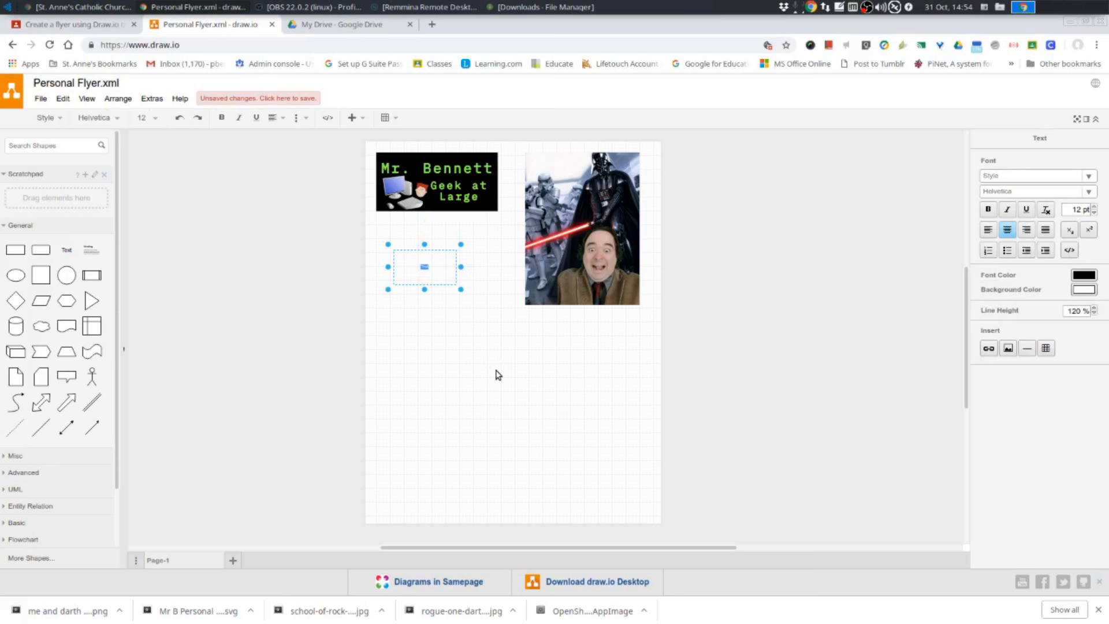
left_click(54, 25)
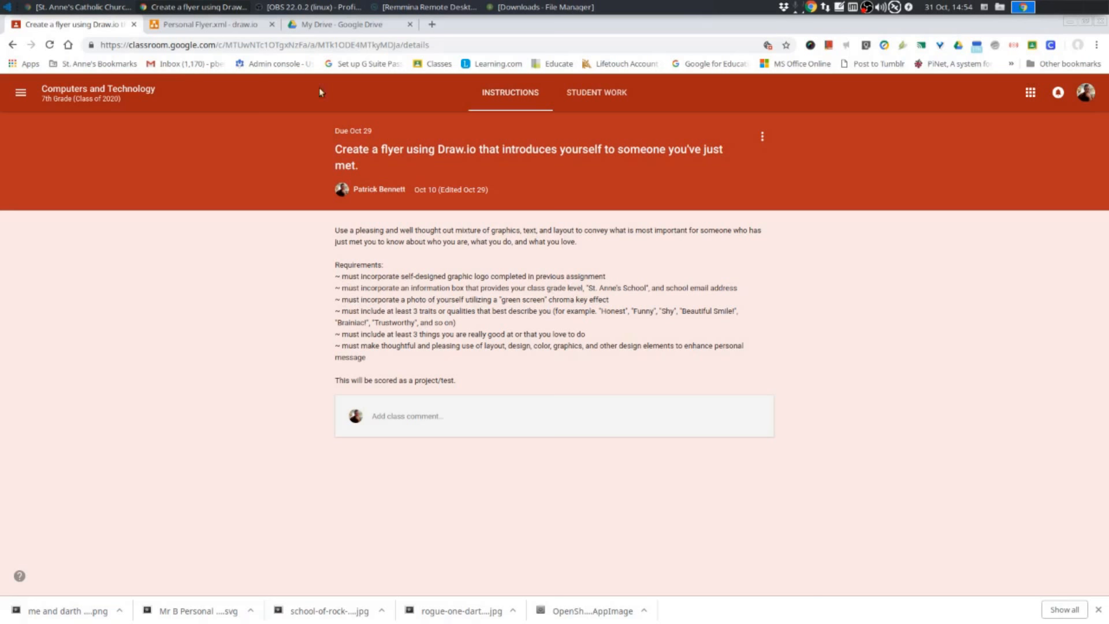
left_click(215, 26)
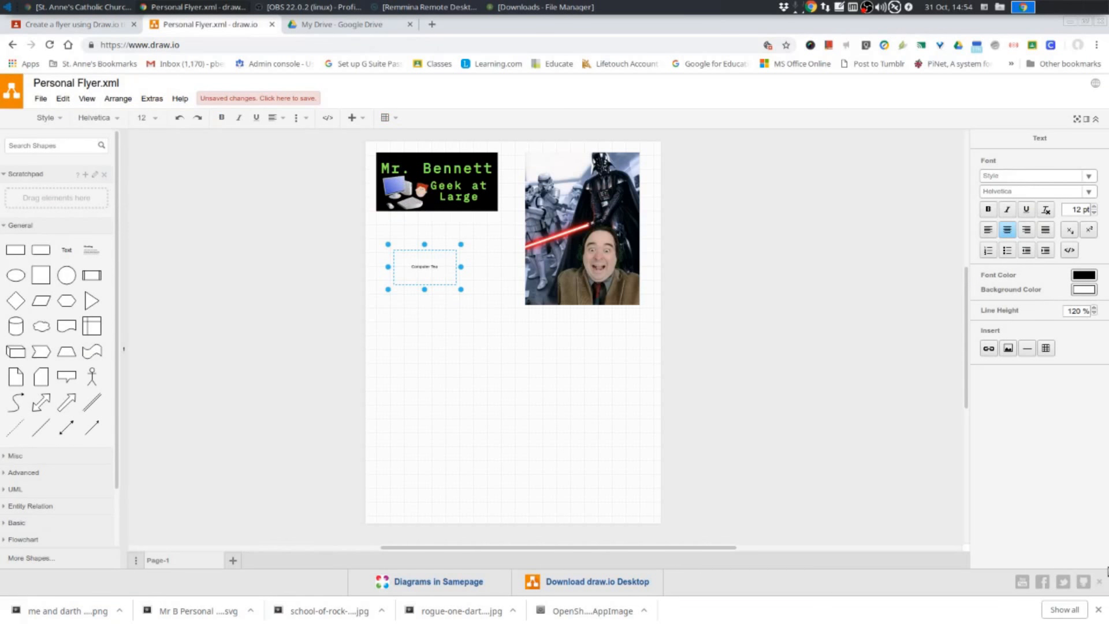
key("Return")
type("St. Anne's School")
key("Return")
left_click(504, 368)
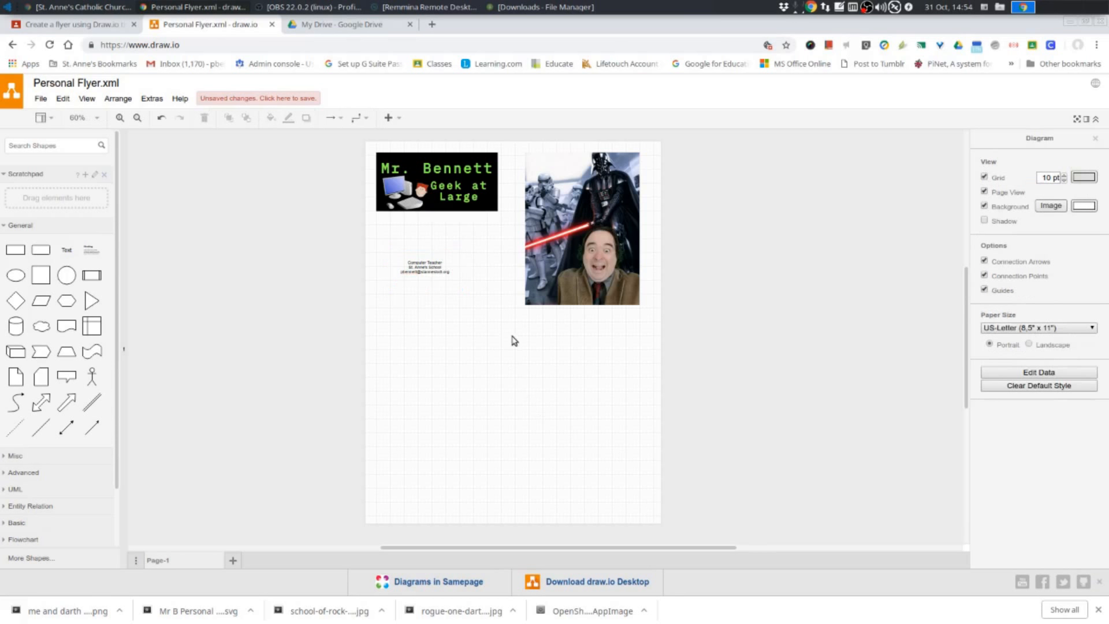
Set the information text's font to Times New Roman
left_click(416, 269)
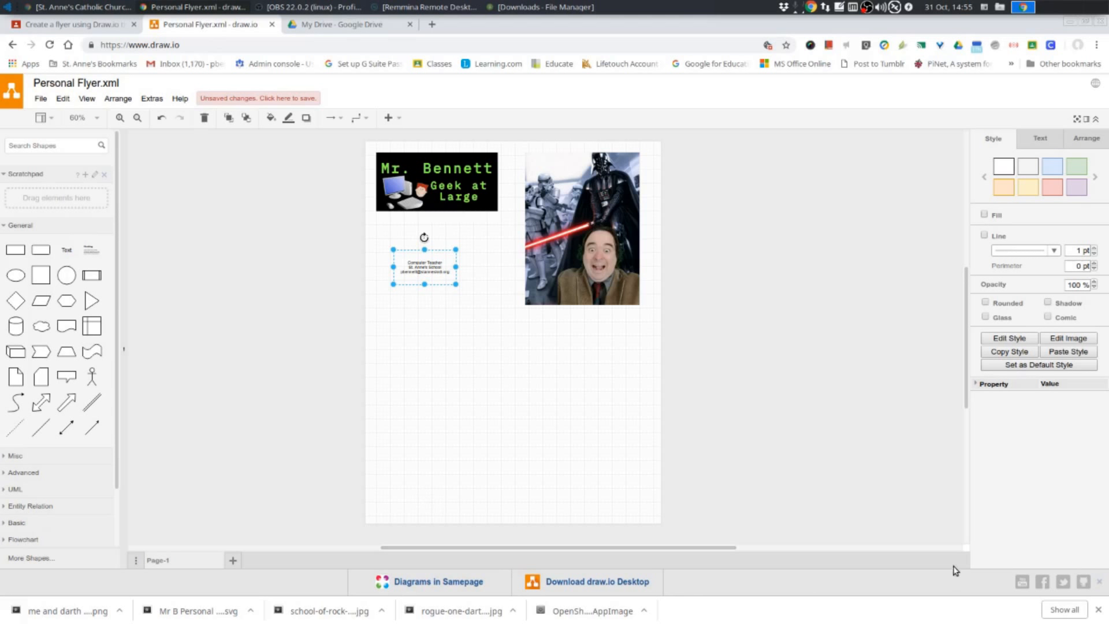
left_click(1051, 142)
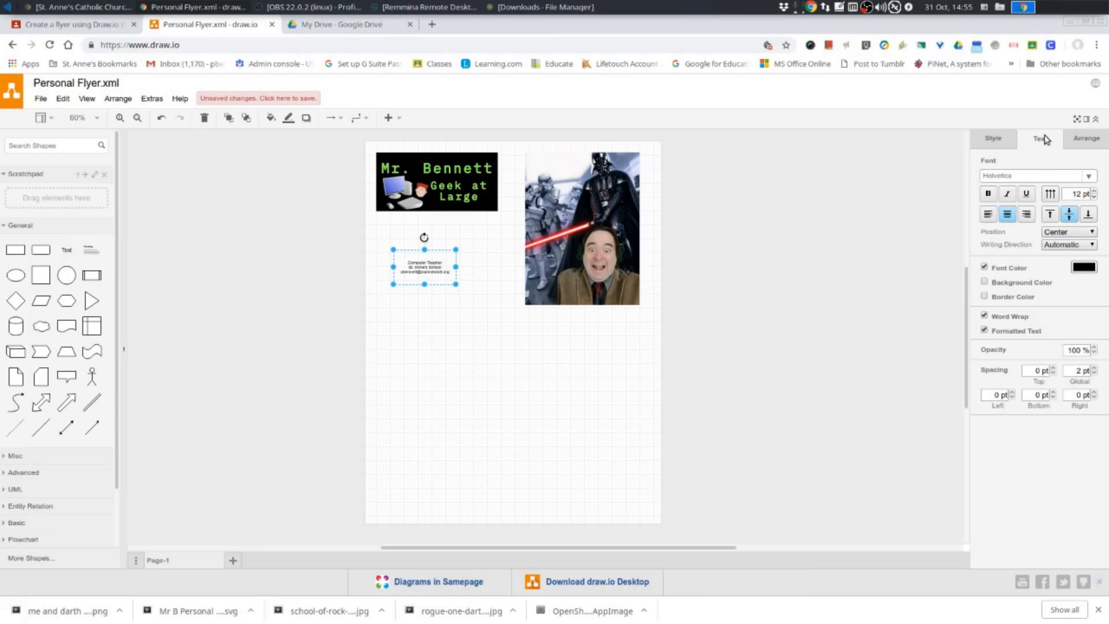
left_click(1088, 177)
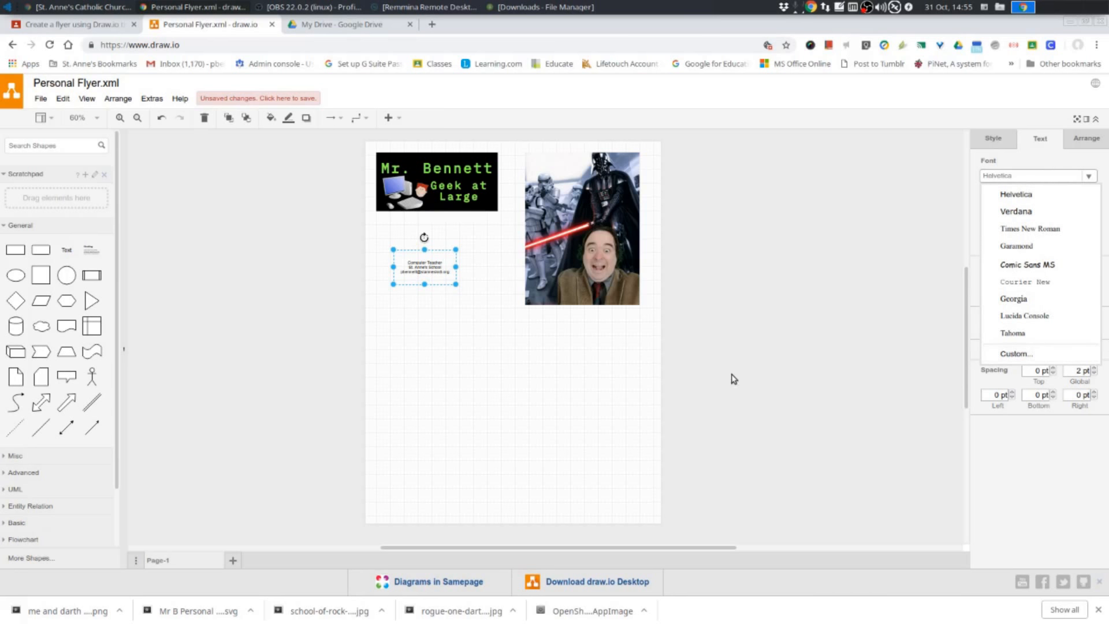
left_click(1019, 229)
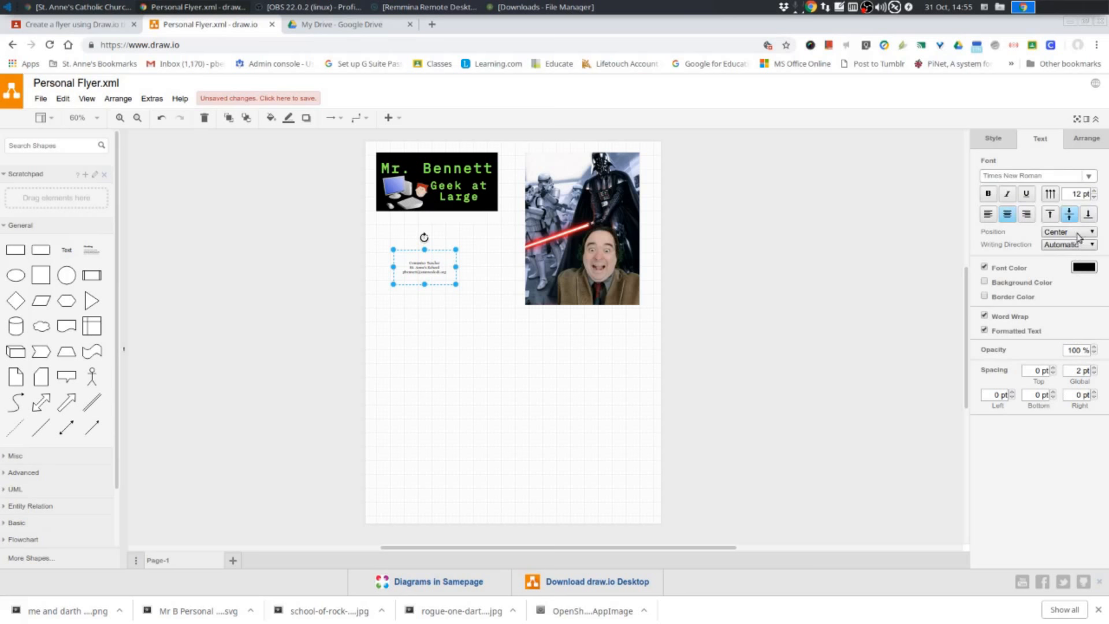
Set the information text's size to 35 pt and fit its enlarged box directly beneath the logo
left_click(1094, 191)
left_click(1094, 192)
left_click(1093, 191)
left_click(1094, 191)
left_click(1093, 191)
left_click(1093, 191)
left_click(1094, 191)
left_click(1093, 191)
left_click(1094, 191)
left_click(1094, 191)
left_click(1093, 191)
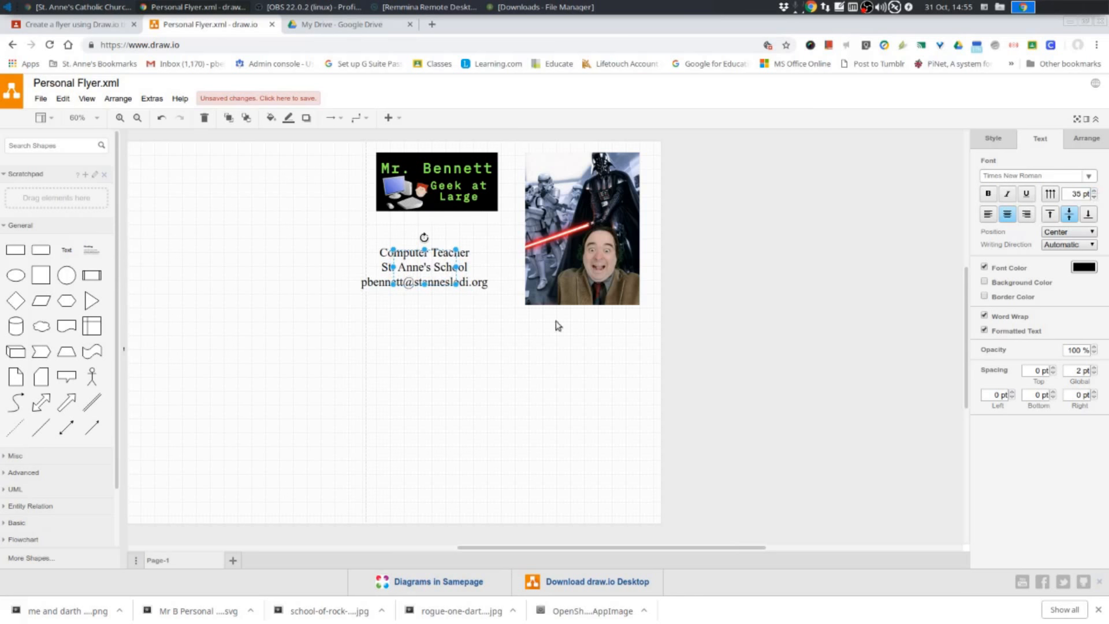
mouse_move(430, 267)
left_mouse_down()
mouse_move(448, 267)
mouse_move(448, 245)
mouse_move(508, 300)
mouse_move(529, 300)
mouse_move(427, 256)
left_mouse_up()
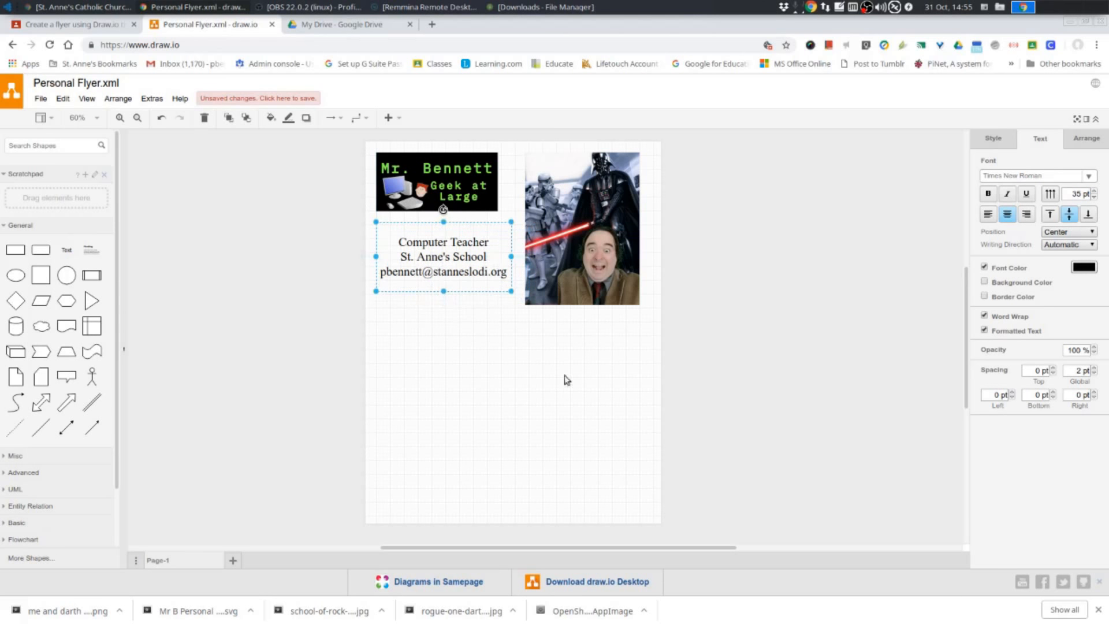
Make the information text bold and italic, trying underline on and off as well
left_click(988, 194)
left_click(1026, 195)
left_click(1026, 195)
left_click(1007, 194)
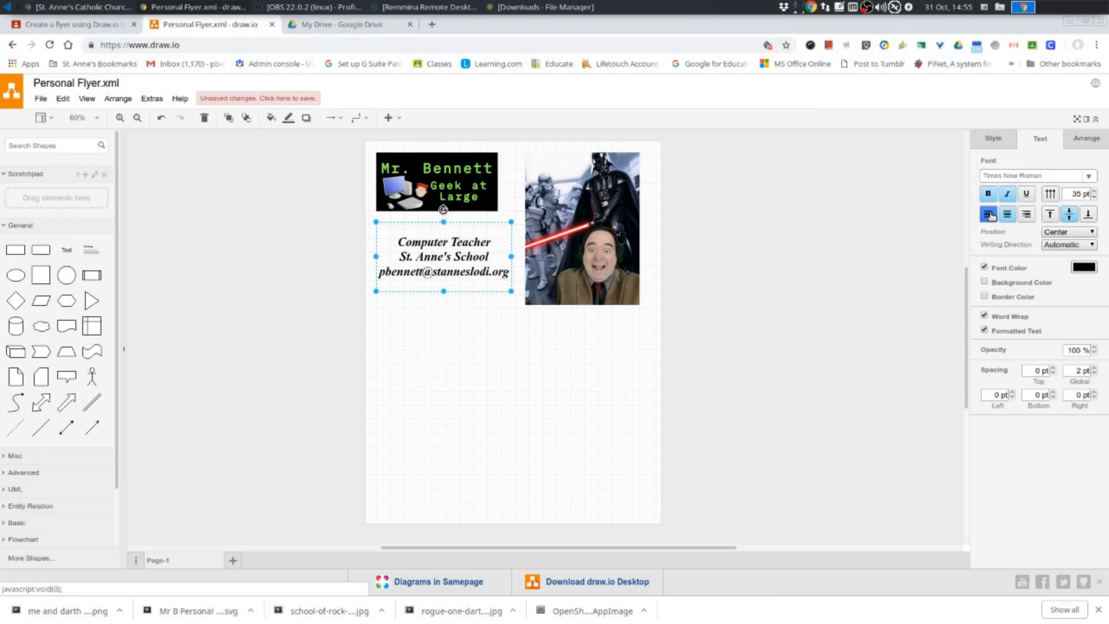
Compare the horizontal alignments, left-align the information text, and restyle it as bold without italics
left_click(988, 214)
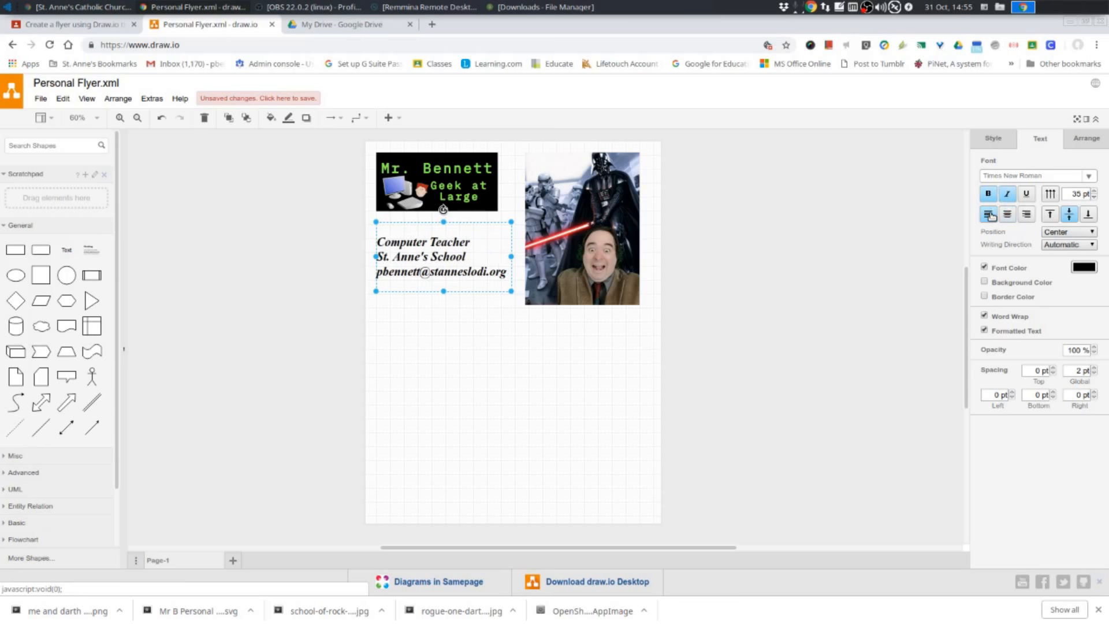
left_click(1026, 214)
left_click(1008, 215)
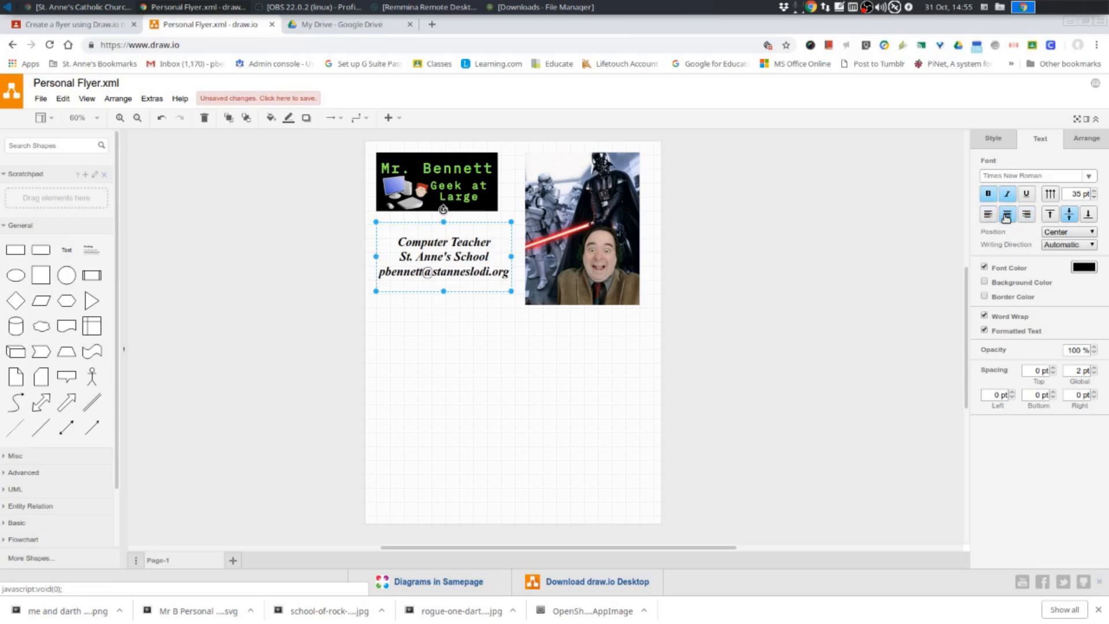
left_click(987, 217)
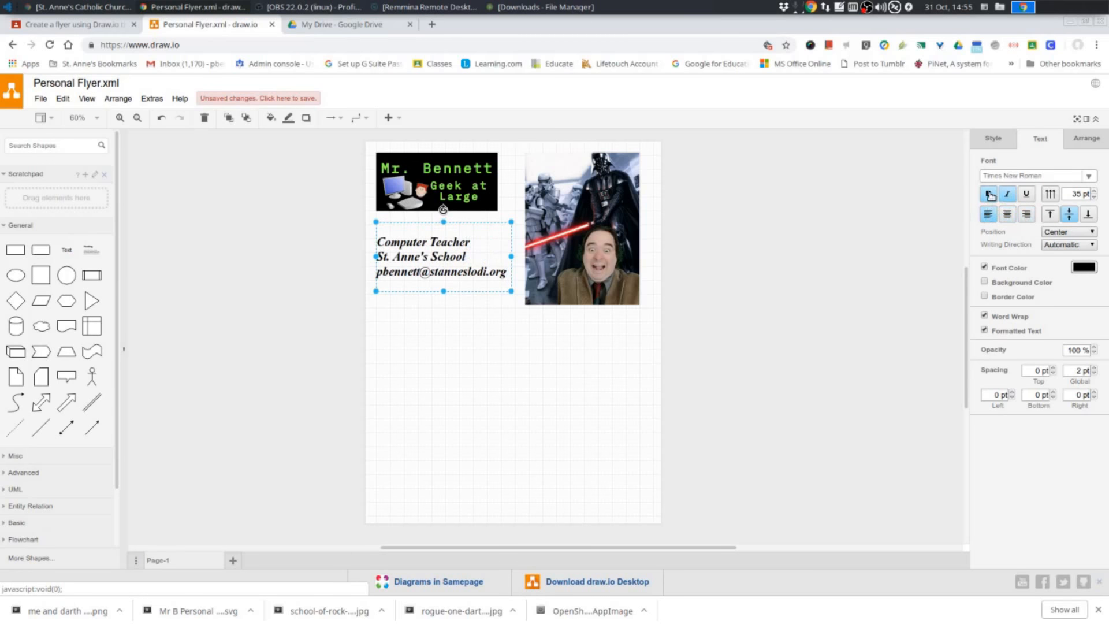
left_click(988, 195)
left_click(1014, 198)
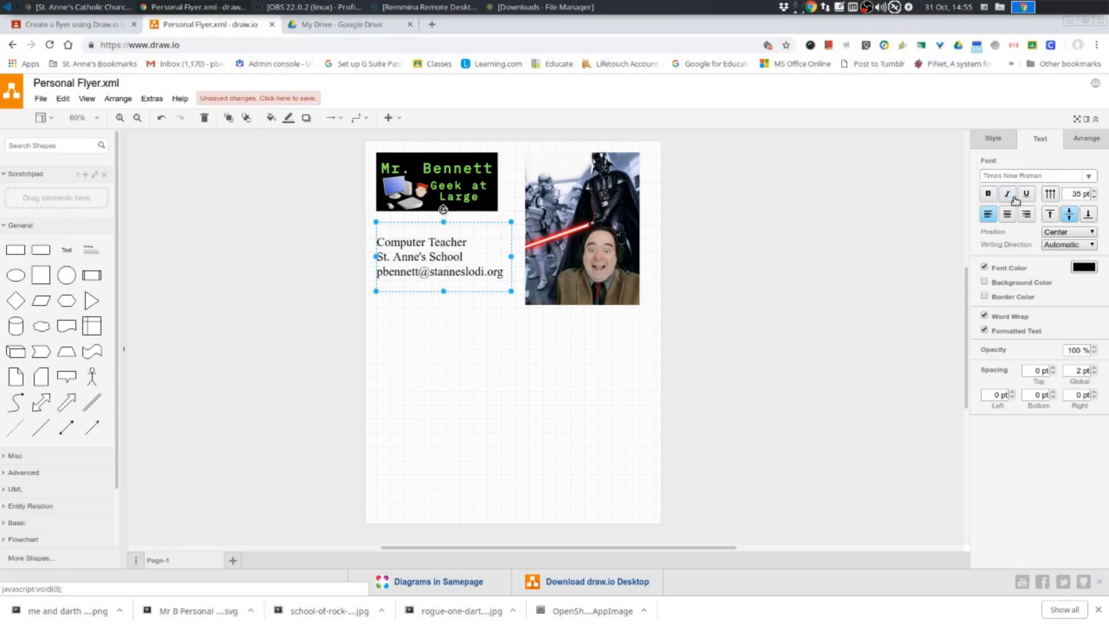
left_click(988, 195)
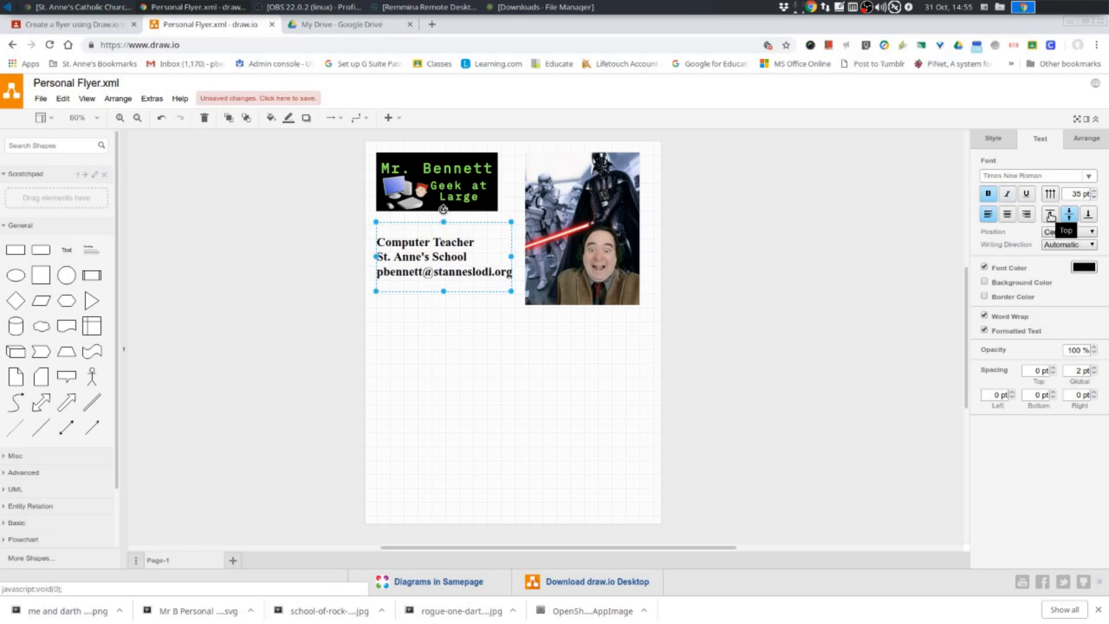
Align the information text to the top of its box, shorten the box and place it closer under the logo
left_click(1051, 215)
left_click(1089, 215)
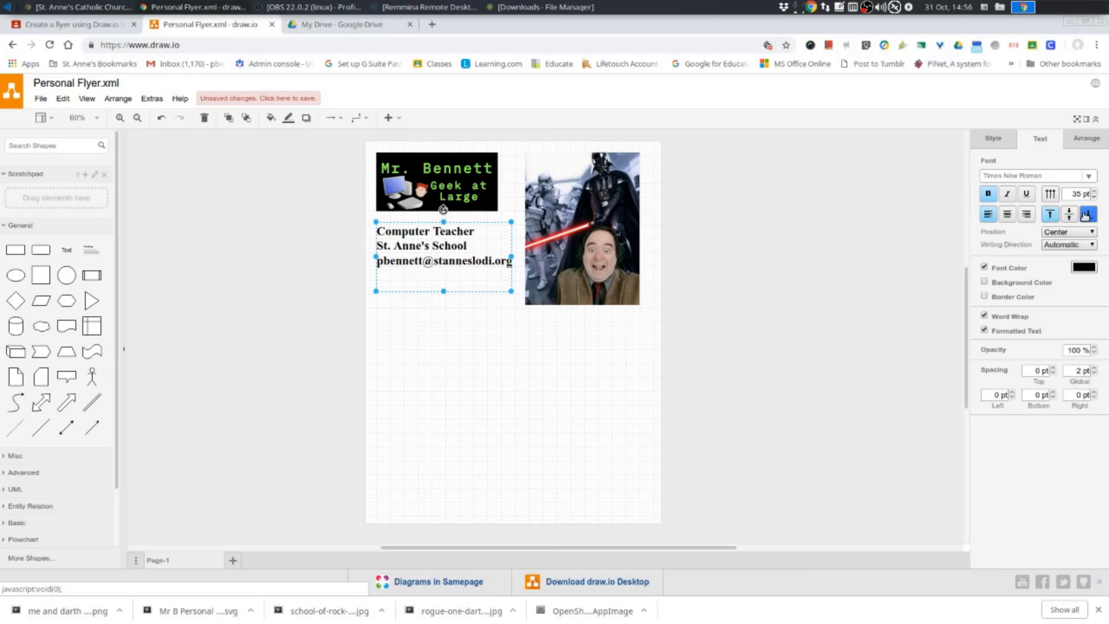
left_click(1070, 214)
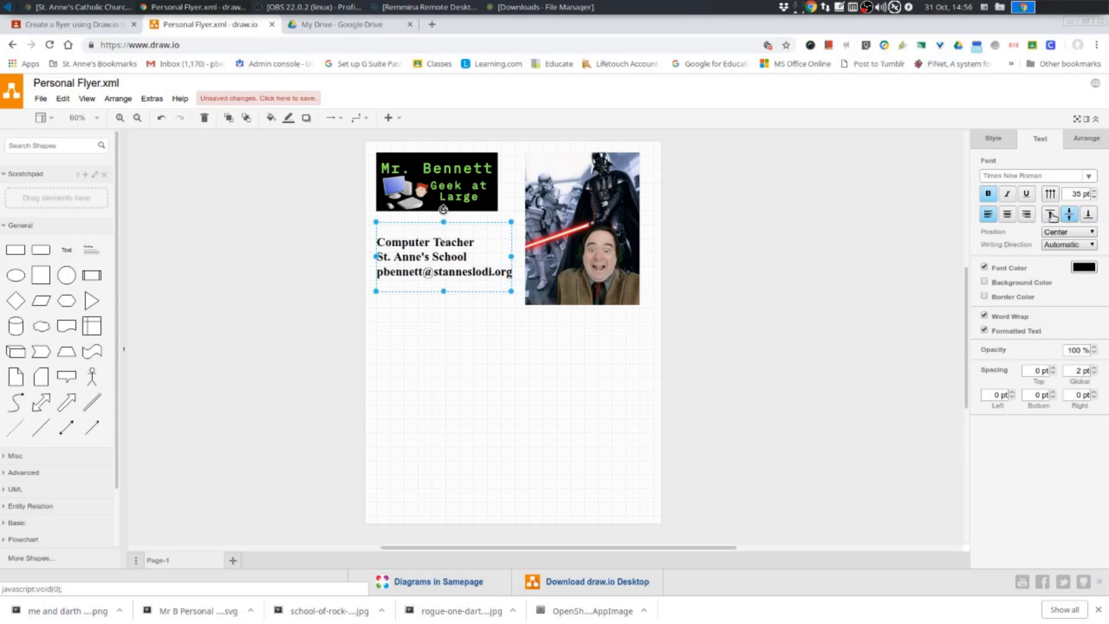
left_click(1051, 215)
left_click_drag(444, 290, 438, 245)
left_click(427, 338)
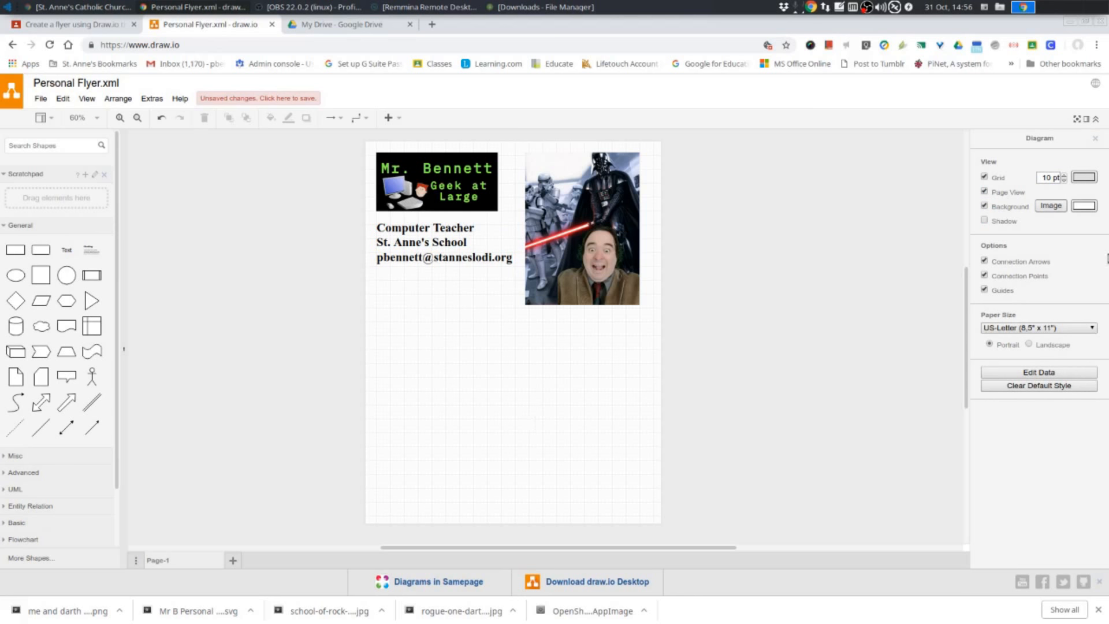
left_click(397, 242)
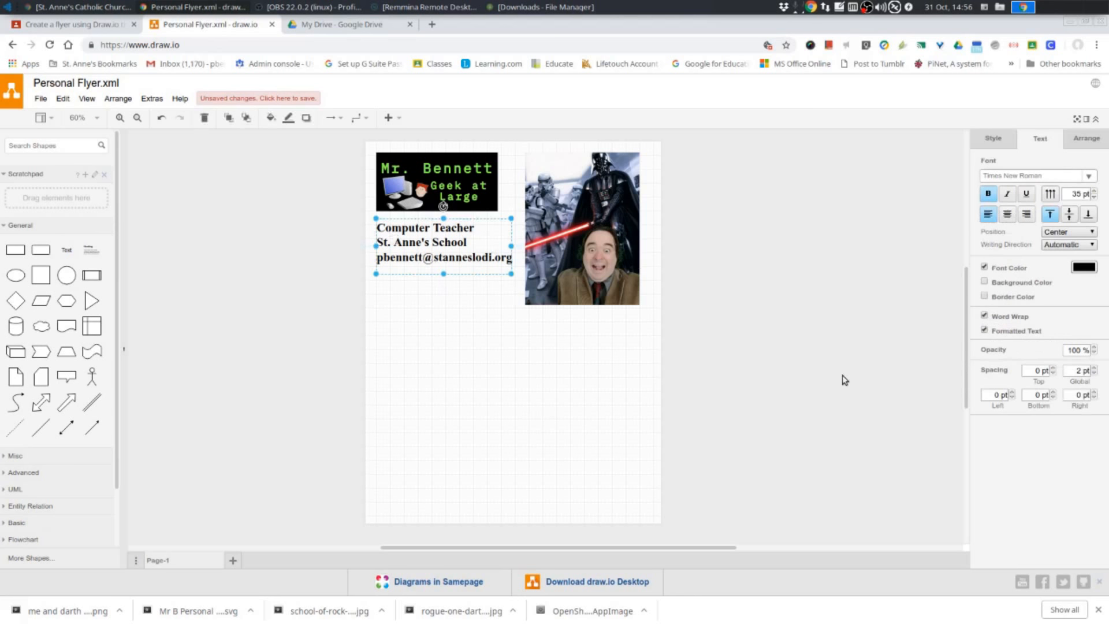
Turn on a background colour for the information text and try orange, followed by green
left_click(985, 283)
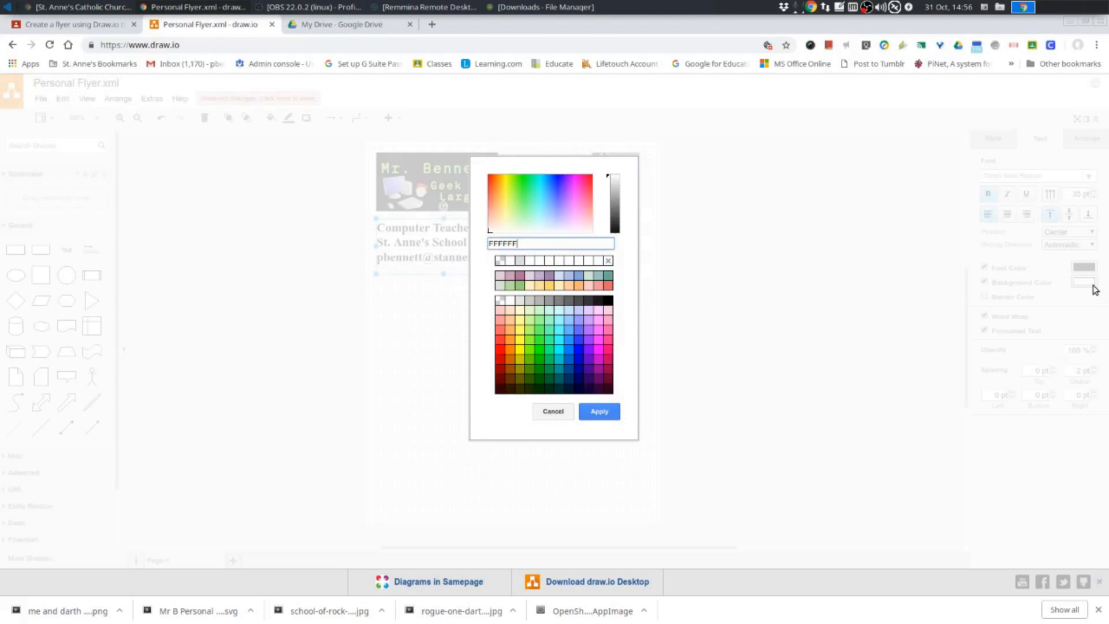
left_click(1089, 284)
left_click(520, 351)
left_click(599, 411)
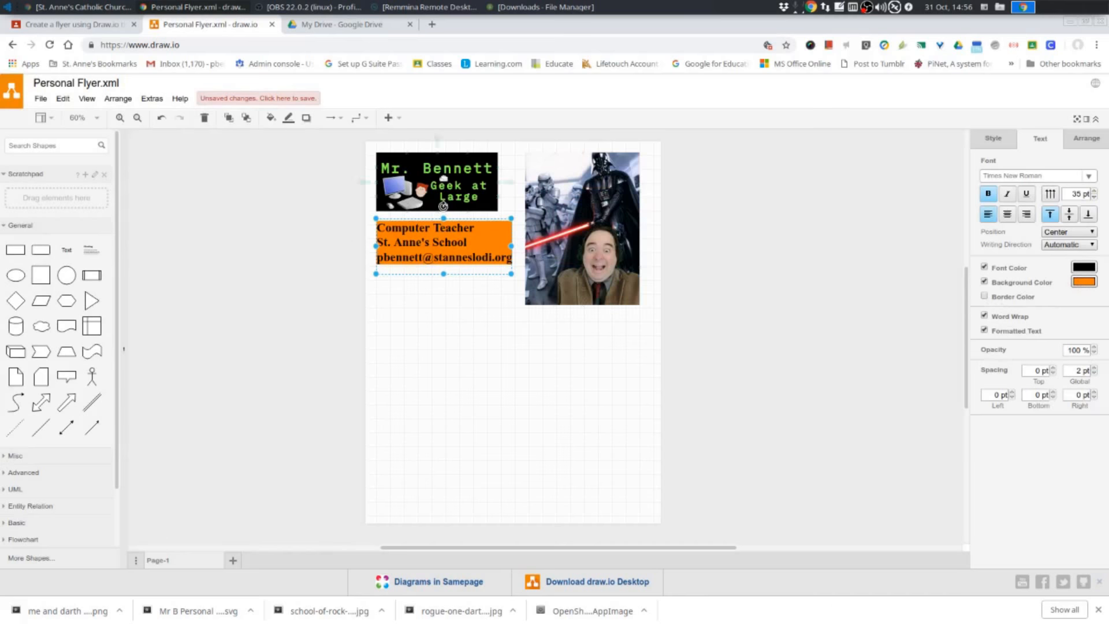
left_click(1084, 282)
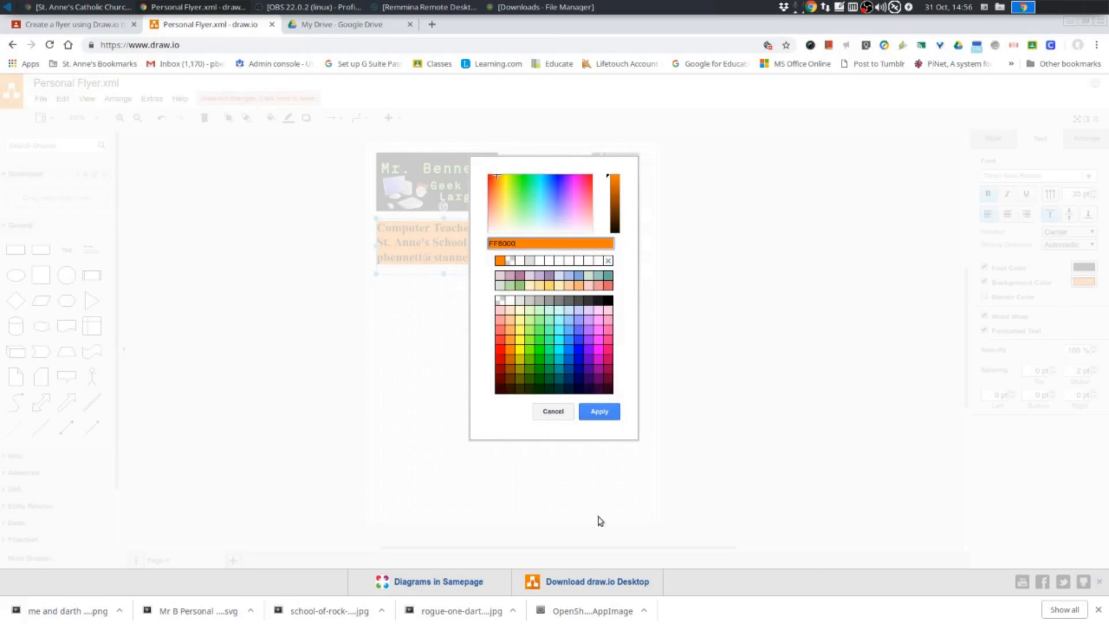
left_click(537, 352)
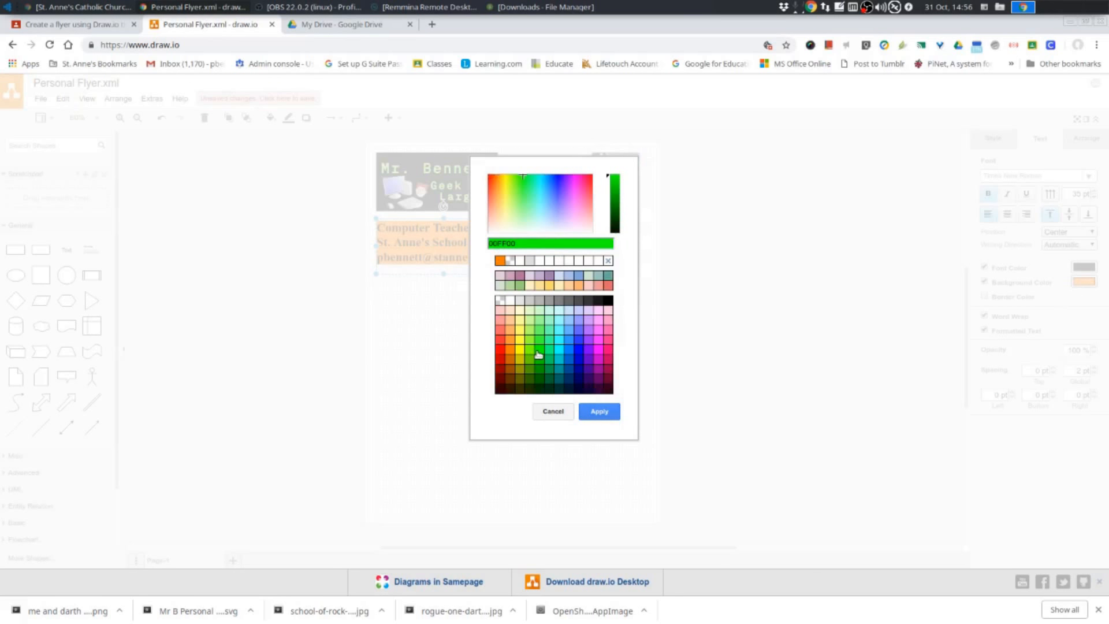
left_click(597, 412)
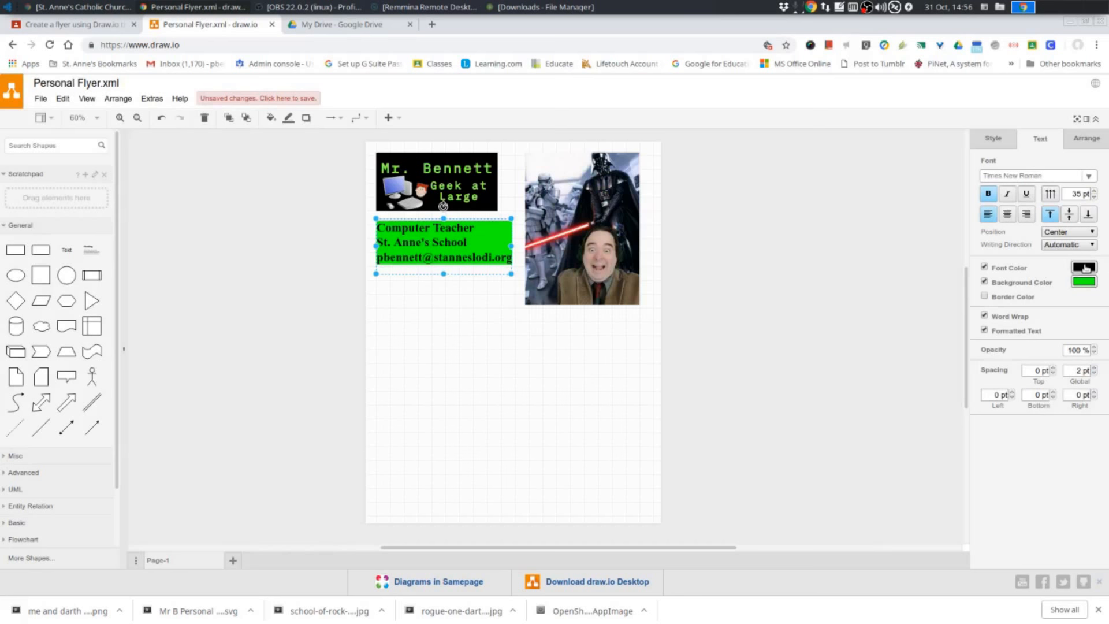
Set the information text's background colour to black and its font colour to green
left_click(1084, 282)
left_click(608, 304)
left_click(597, 412)
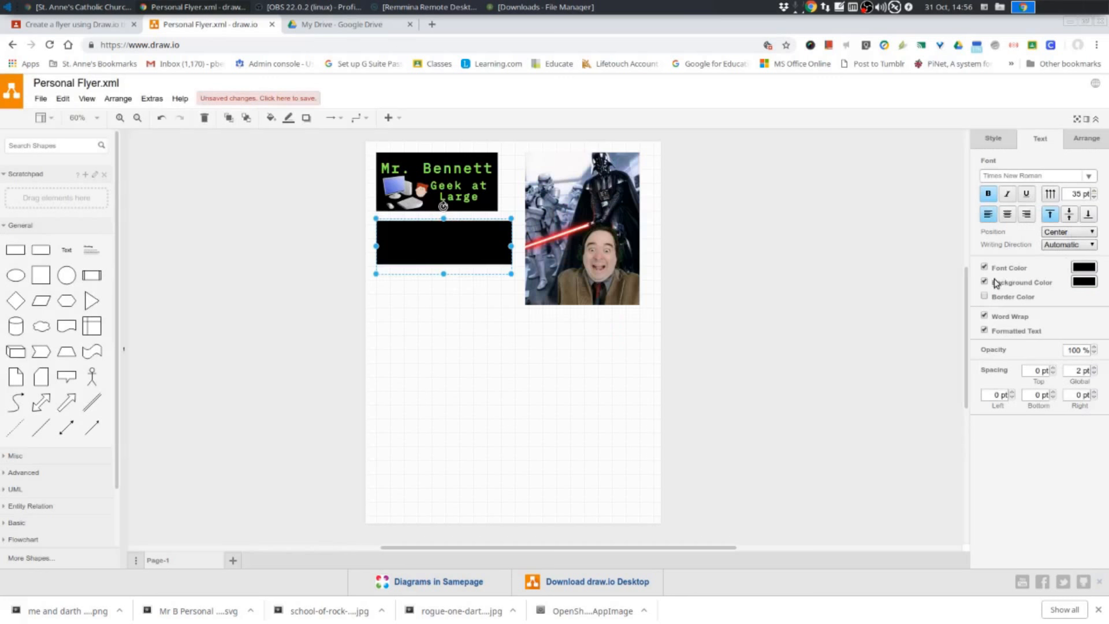
left_click(1084, 269)
left_click(539, 352)
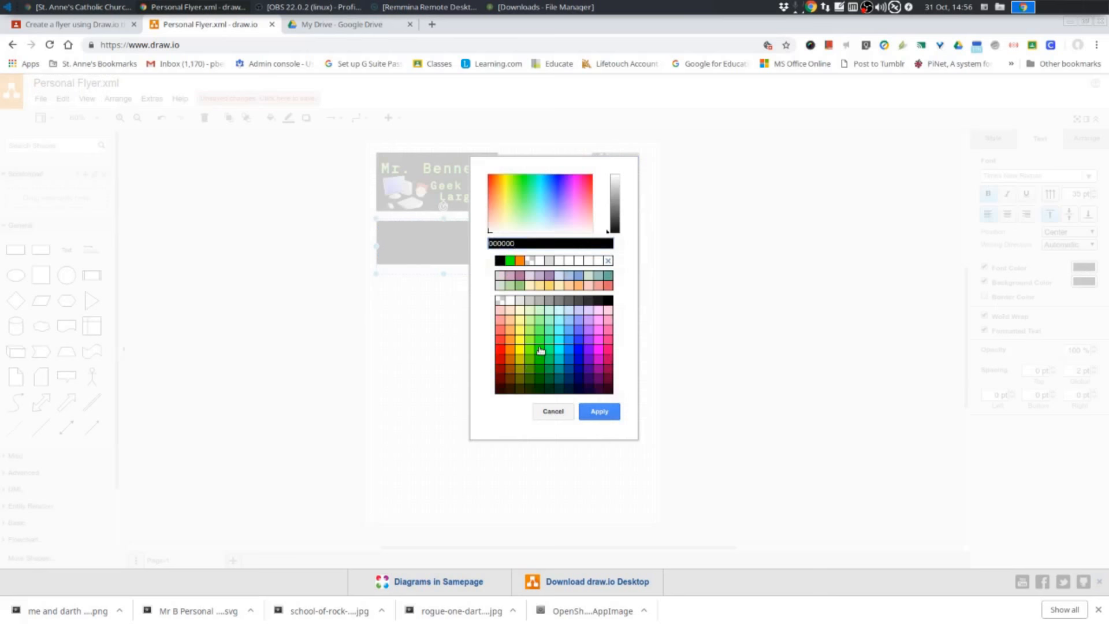
left_click(595, 410)
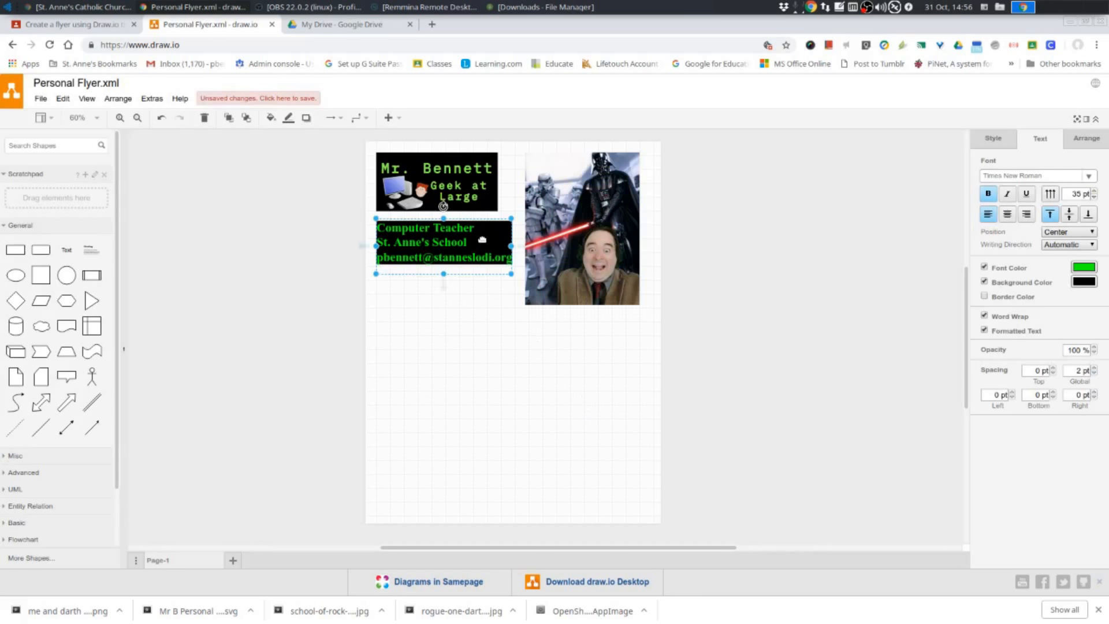
Widen the information box slightly, position it against the logo, and set its font to Courier New
left_click_drag(470, 245, 513, 270)
left_click(1031, 175)
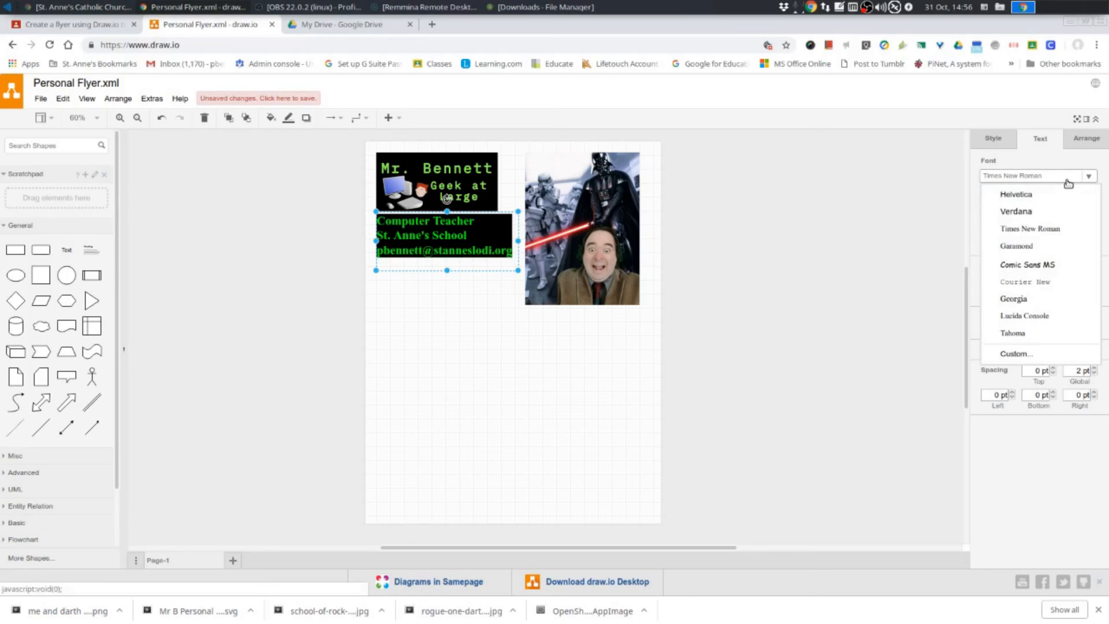
left_click(1025, 282)
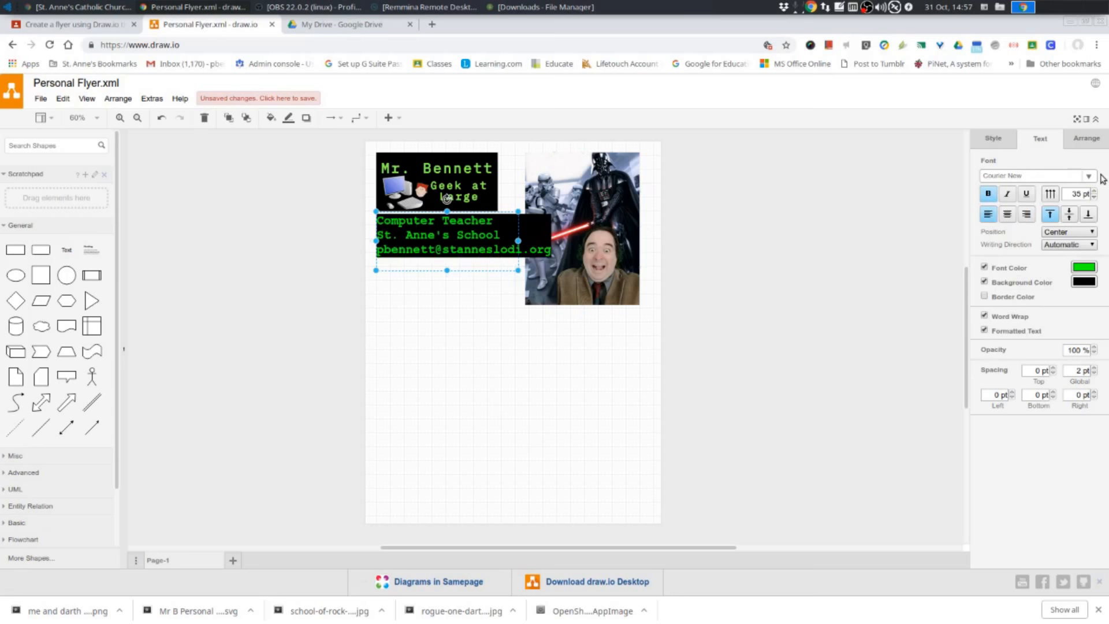
Set the information text's size to 27 pt and move its box up against the logo's lower edge
left_click(1094, 198)
left_click(1094, 198)
left_click(1093, 198)
left_click(1094, 198)
left_click(1094, 198)
left_click(1094, 198)
left_click(1094, 198)
left_click(1093, 198)
left_click_drag(479, 232, 437, 220)
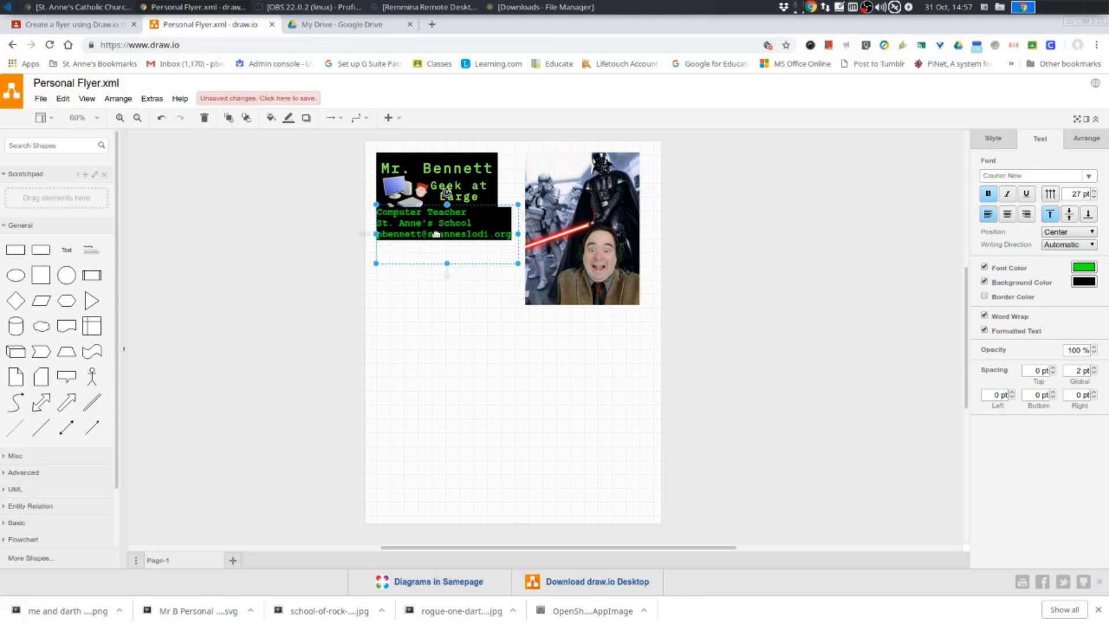
left_click(635, 415)
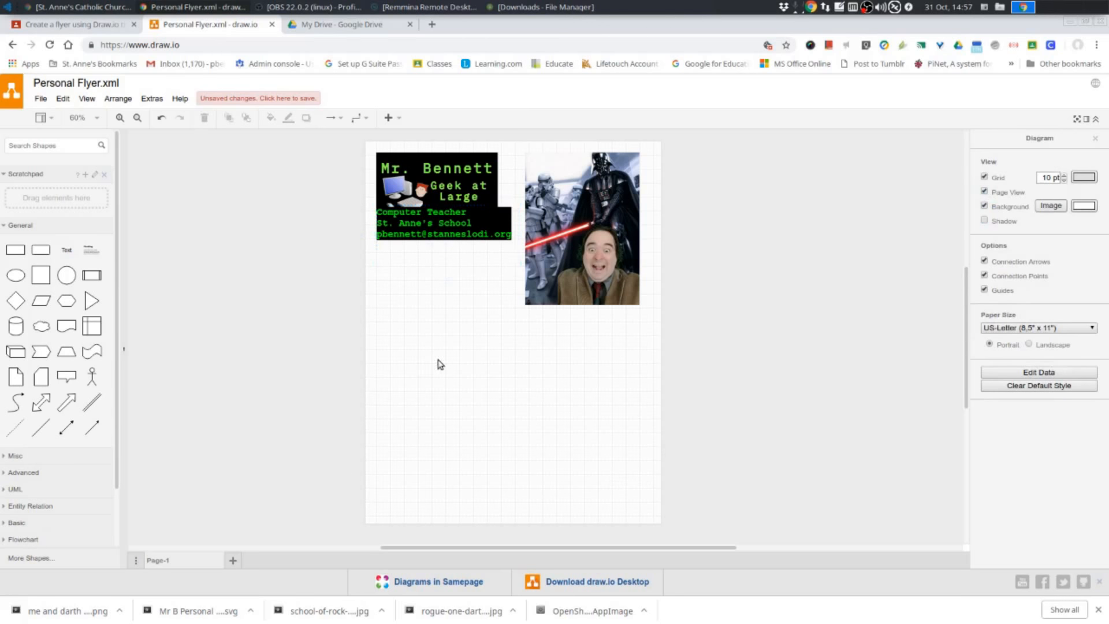
Nudge the logo and the information box slightly upward so their black backgrounds stay joined
left_click(448, 170)
left_click_drag(450, 174, 453, 173)
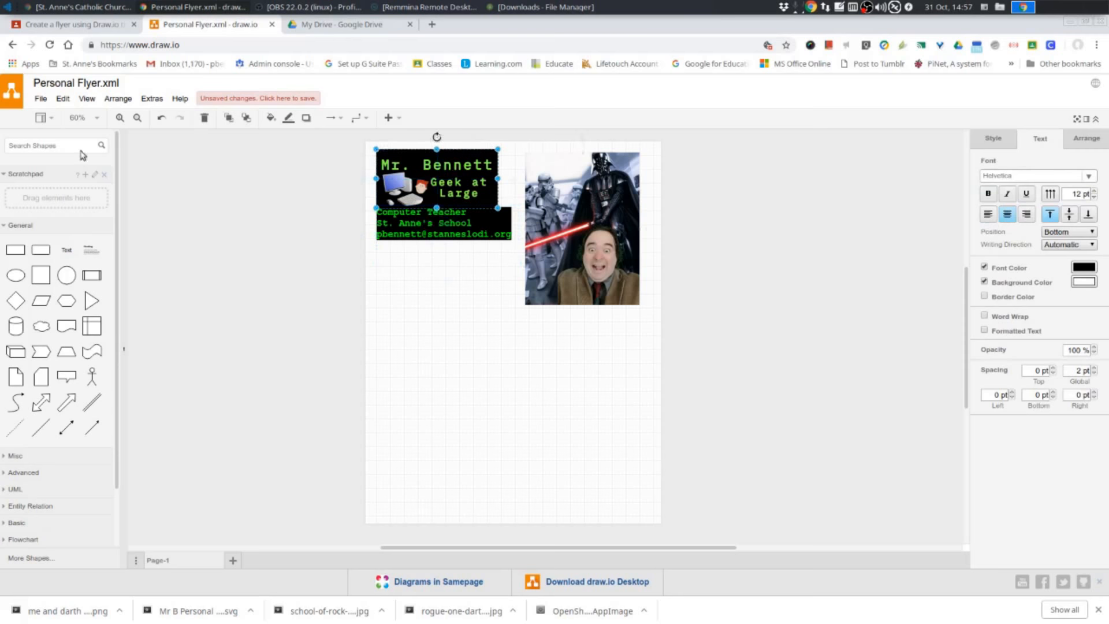
left_click(81, 118)
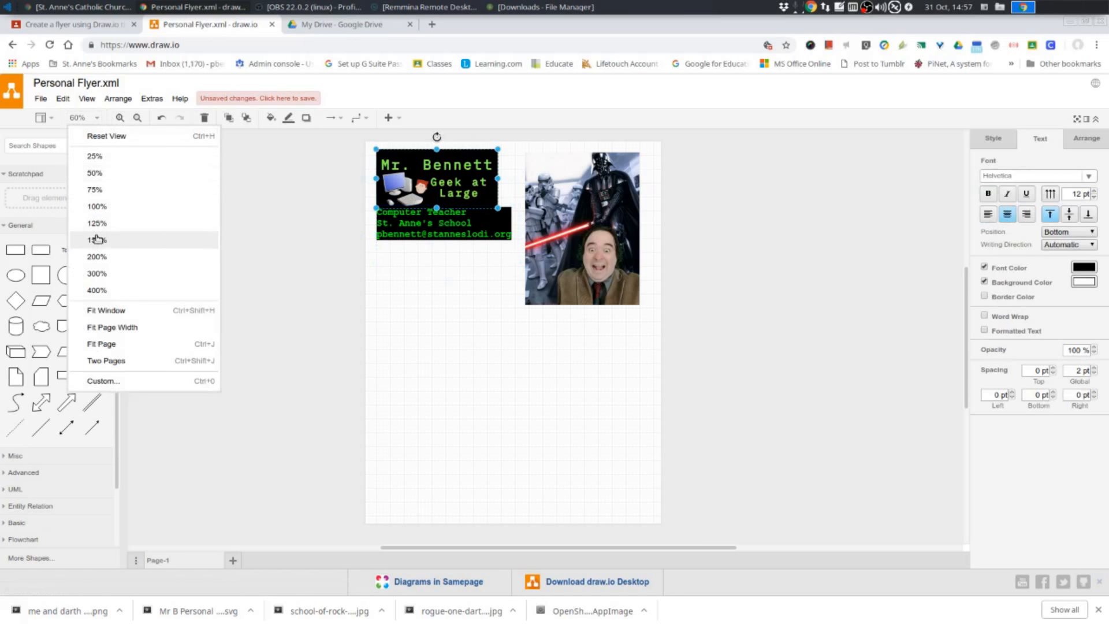
left_click(96, 239)
scroll(611, 376, "up", 5)
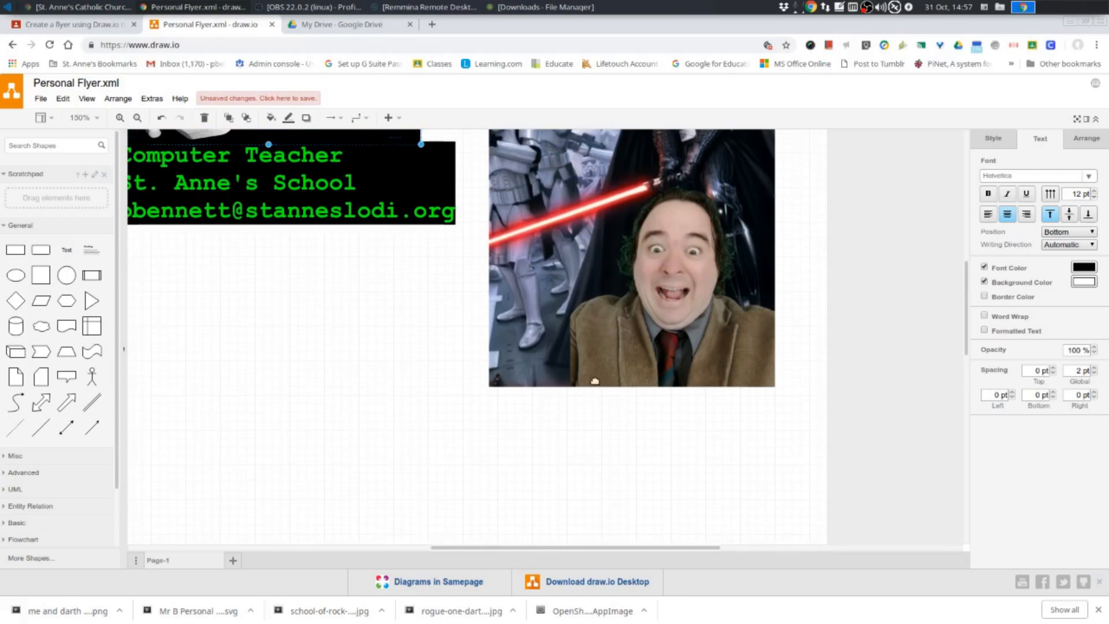
scroll(595, 382, "up", 2)
left_click_drag(470, 548, 366, 556)
left_click(572, 411)
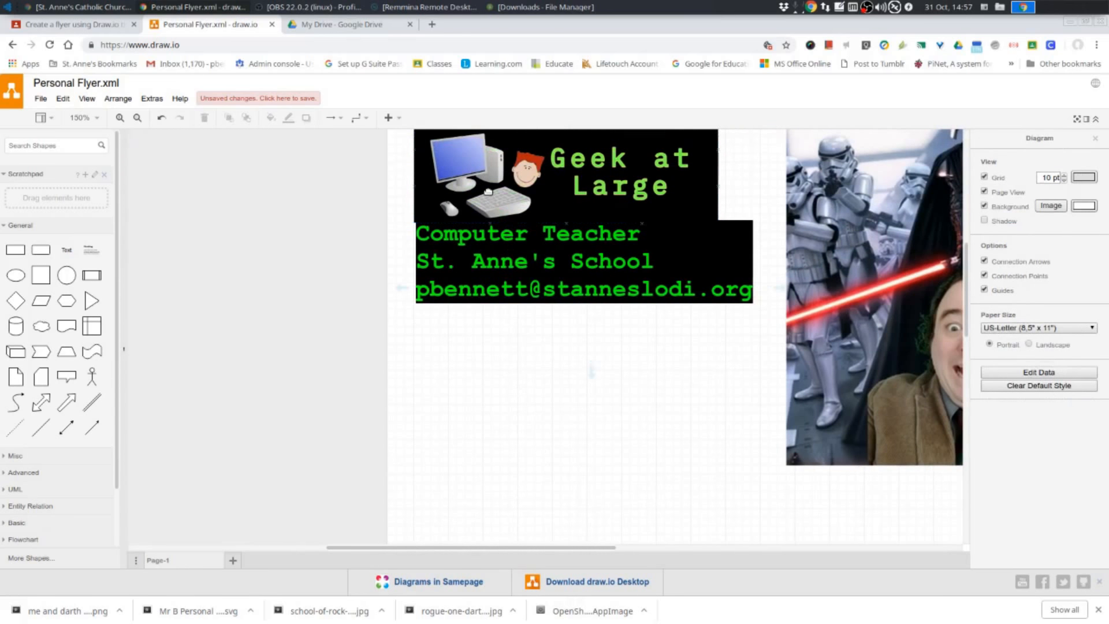
left_click_drag(488, 192, 489, 183)
left_click(677, 515)
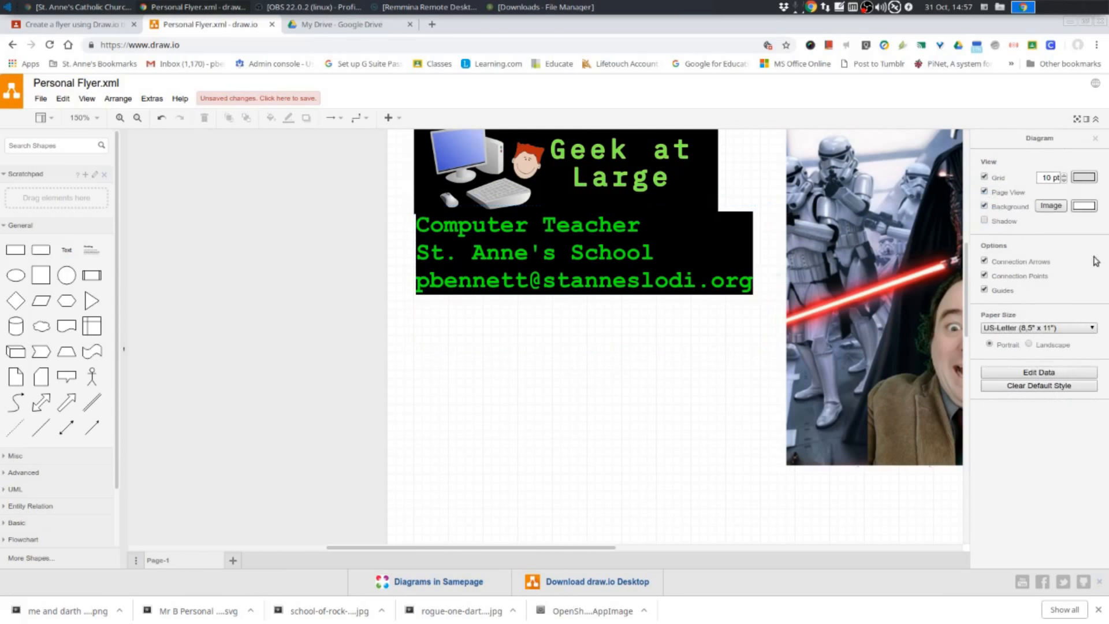
Give the information box a border colour, rounded corners, an outline and a shadow
left_click(595, 270)
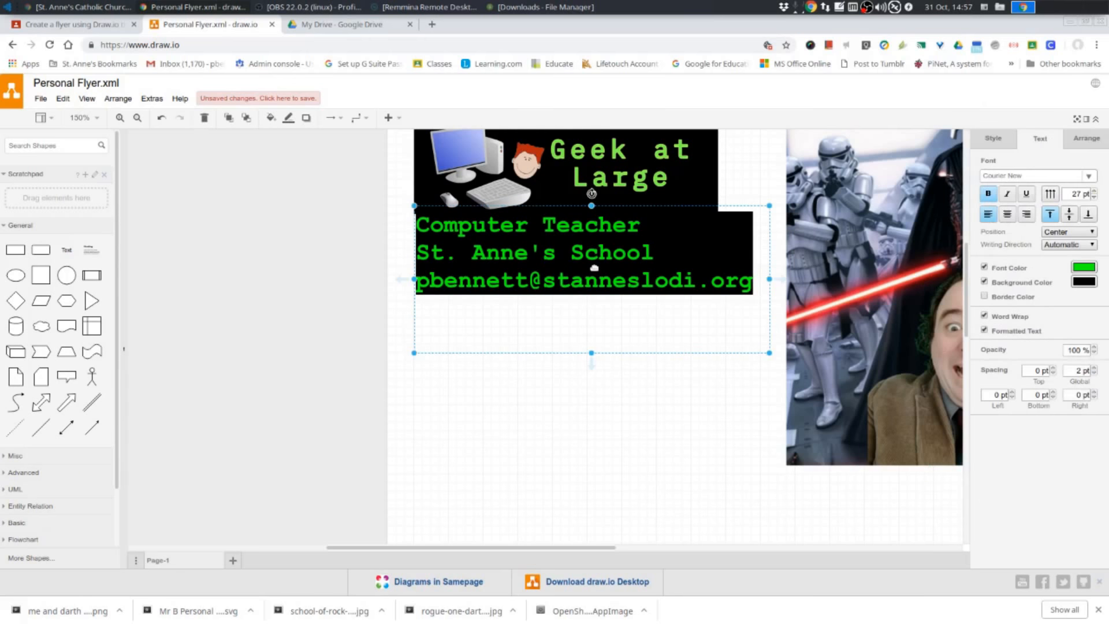
left_click(985, 297)
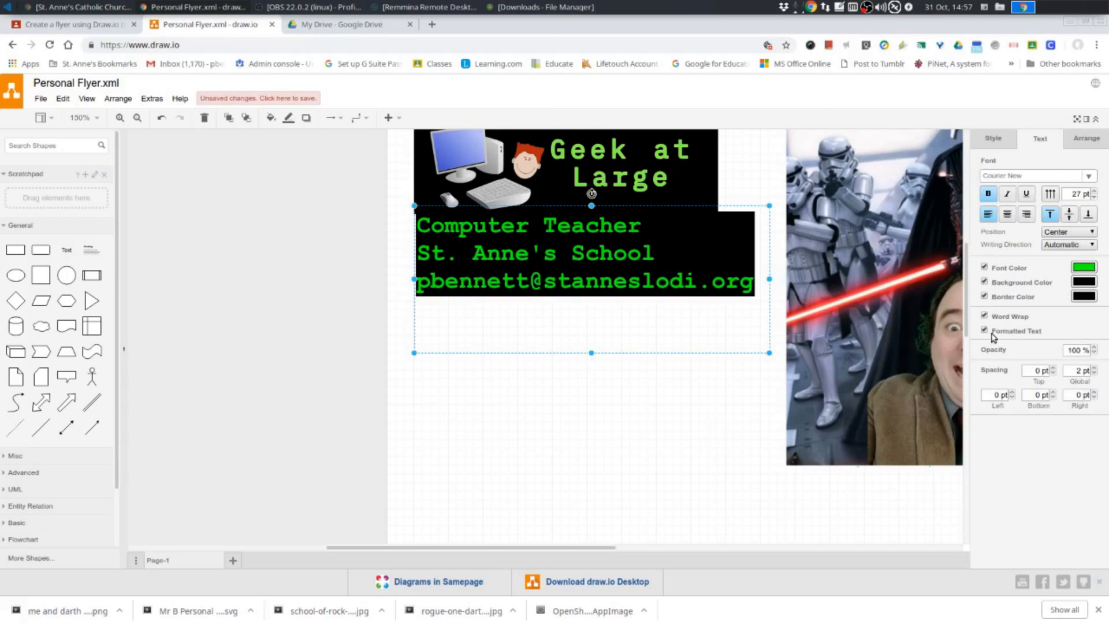
left_click(988, 141)
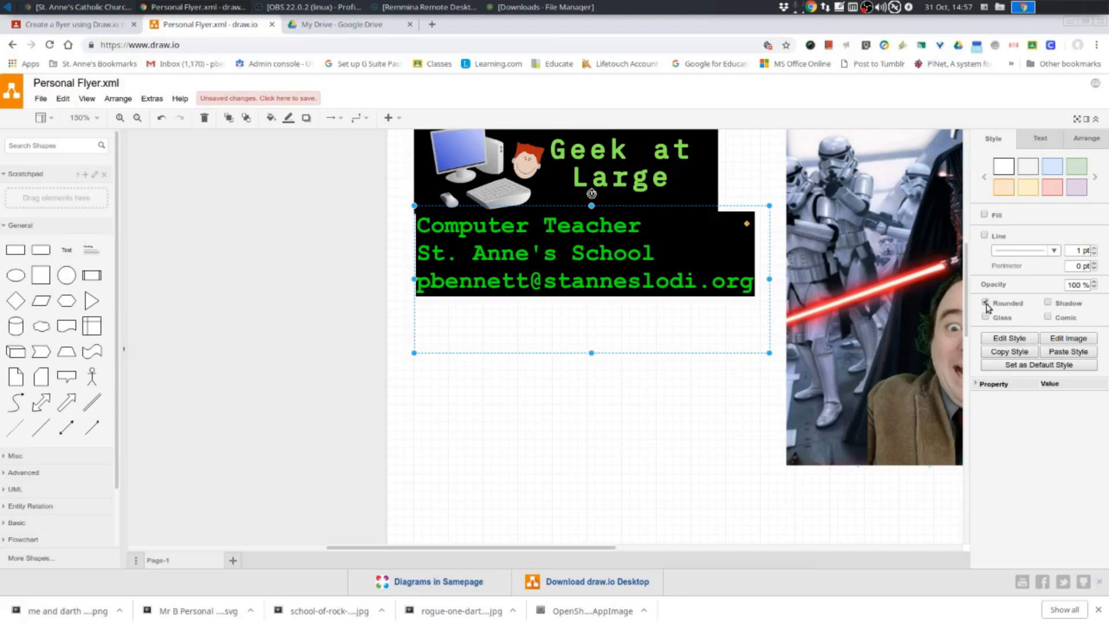
left_click(984, 237)
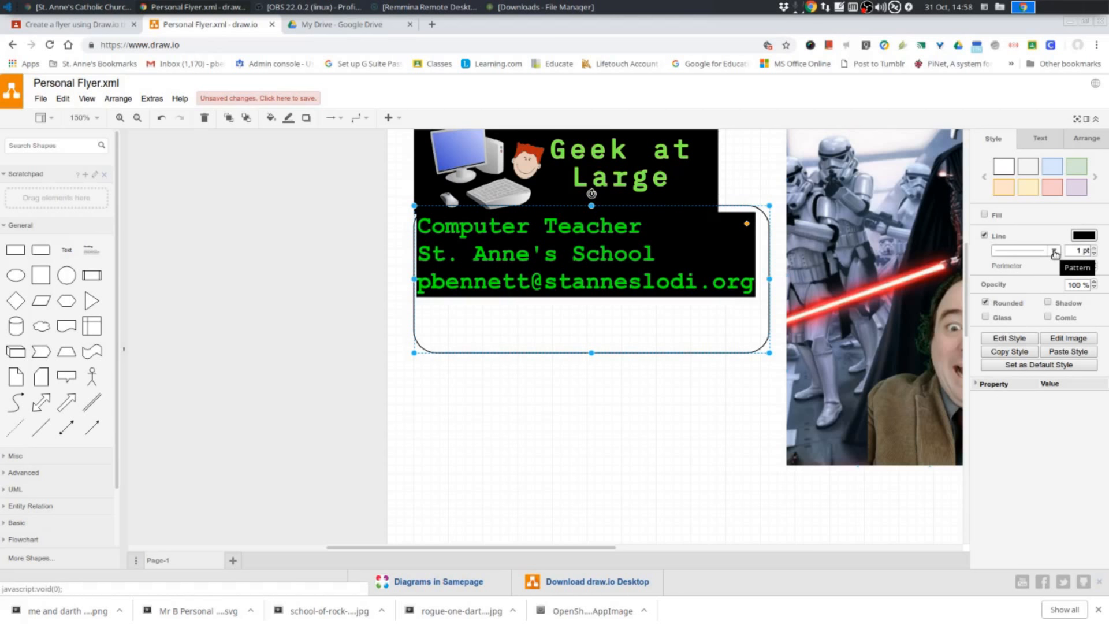
left_click(1040, 139)
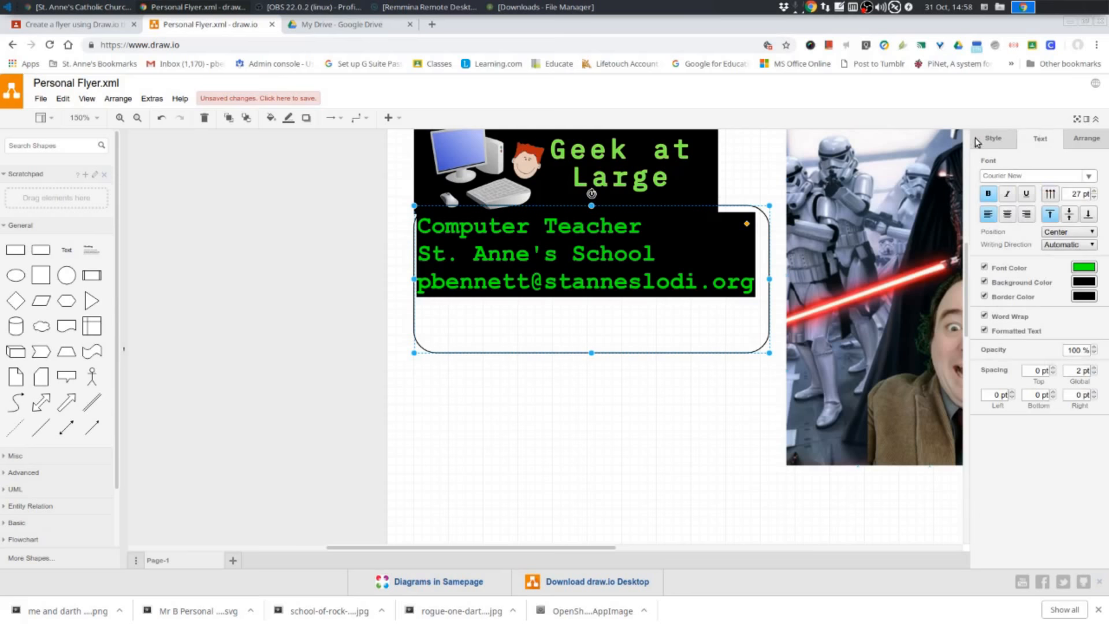
left_click(1008, 138)
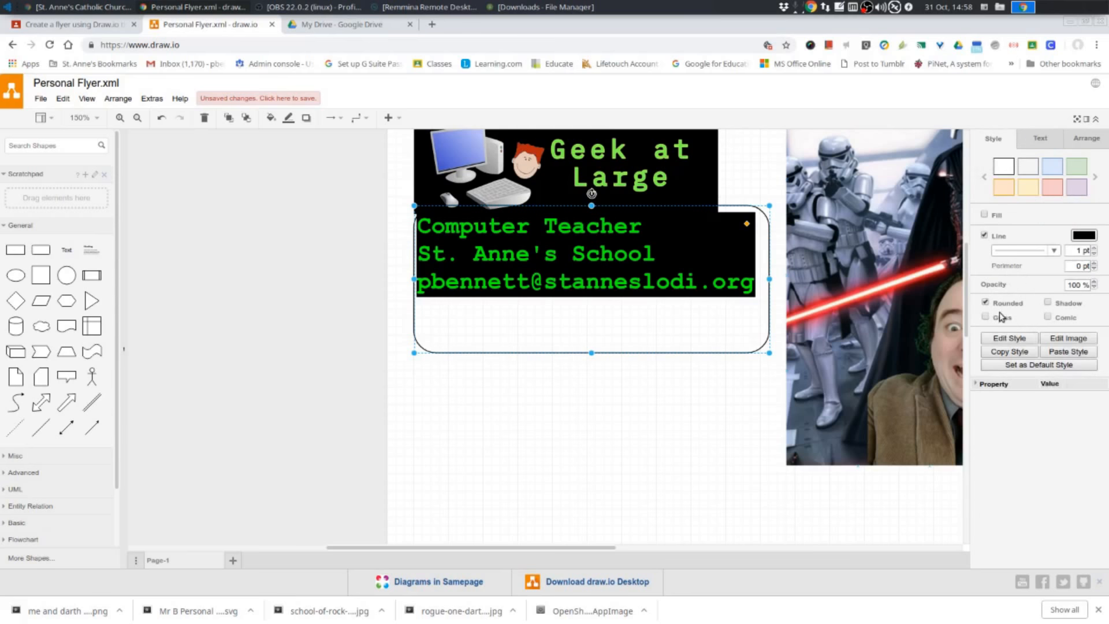
left_click(1048, 304)
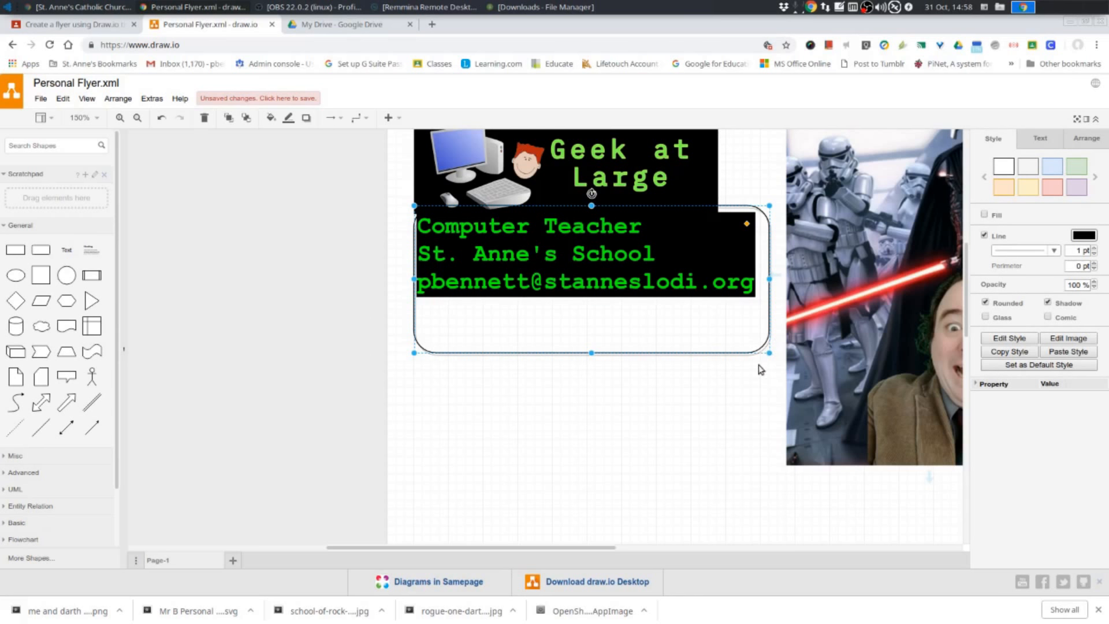
Set the information box's outline width to 5 pt and its perimeter to 4 pt
left_click(1094, 248)
left_click(1094, 248)
left_click(1093, 248)
left_click(1094, 248)
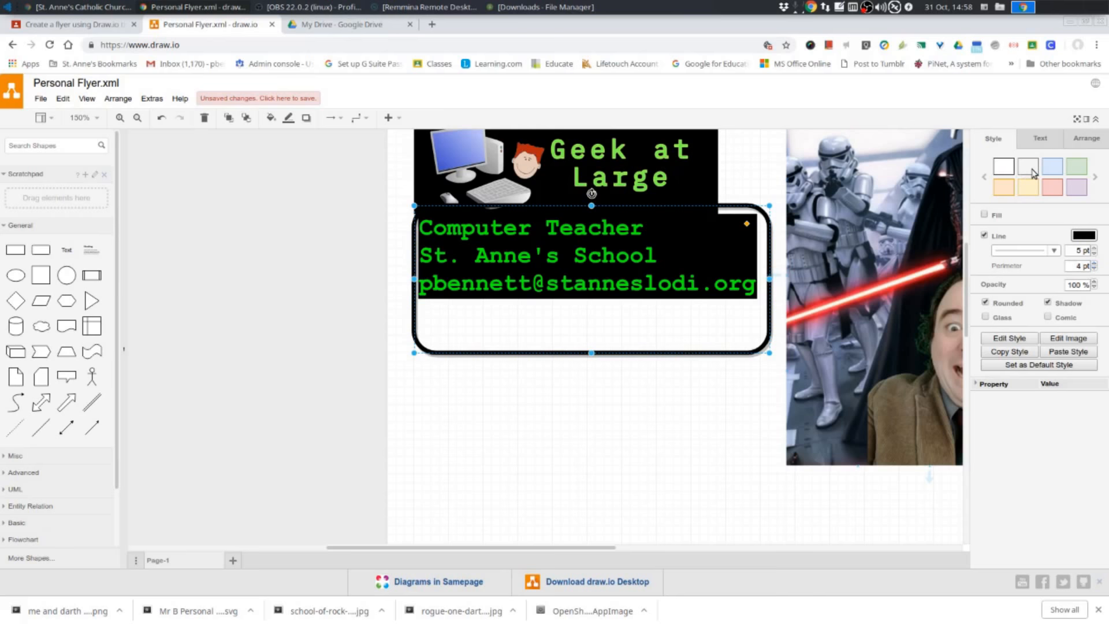
Try the grey, blue, red, yellow and orange pastel preset styles on the information box
left_click(1032, 172)
left_click(1053, 168)
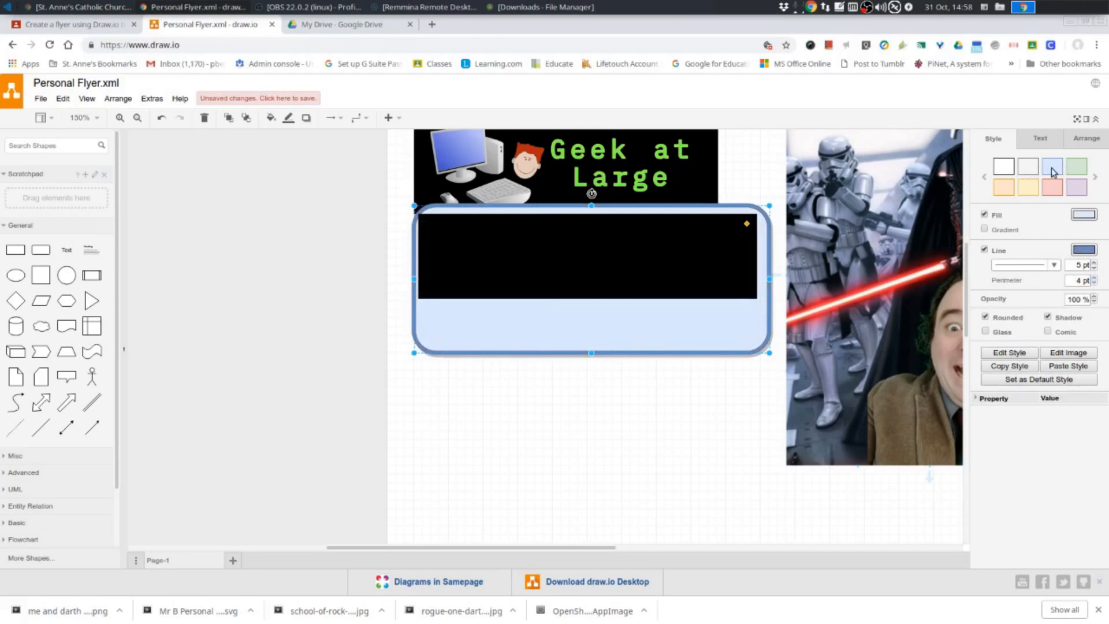
left_click(1055, 193)
left_click(1020, 188)
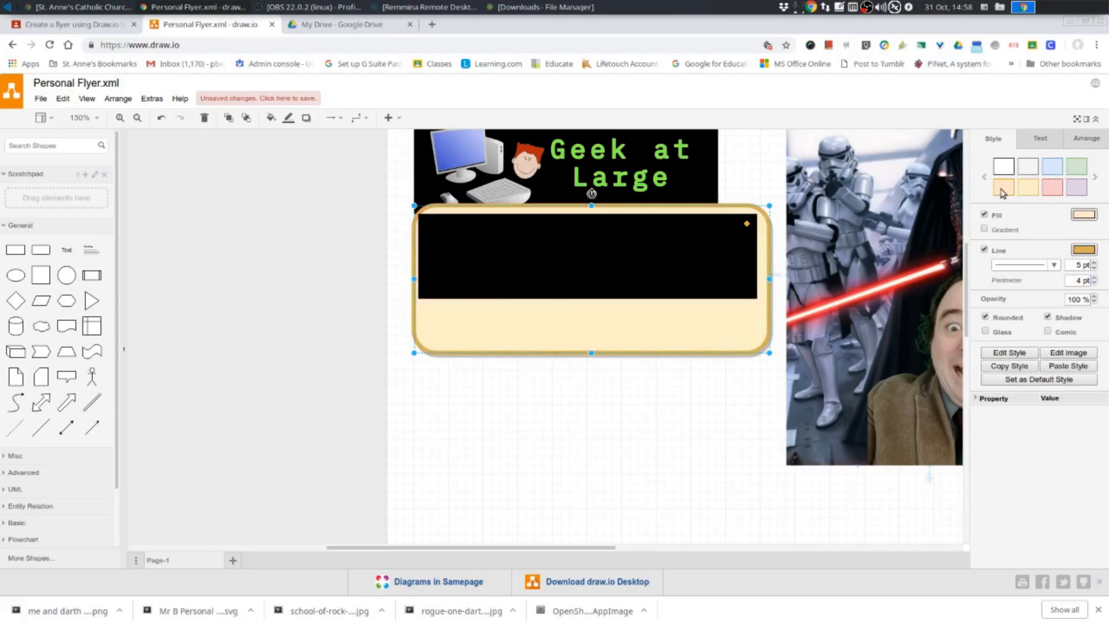
Browse the further preset styles and apply the brown one with white text to the information box
left_click(1095, 178)
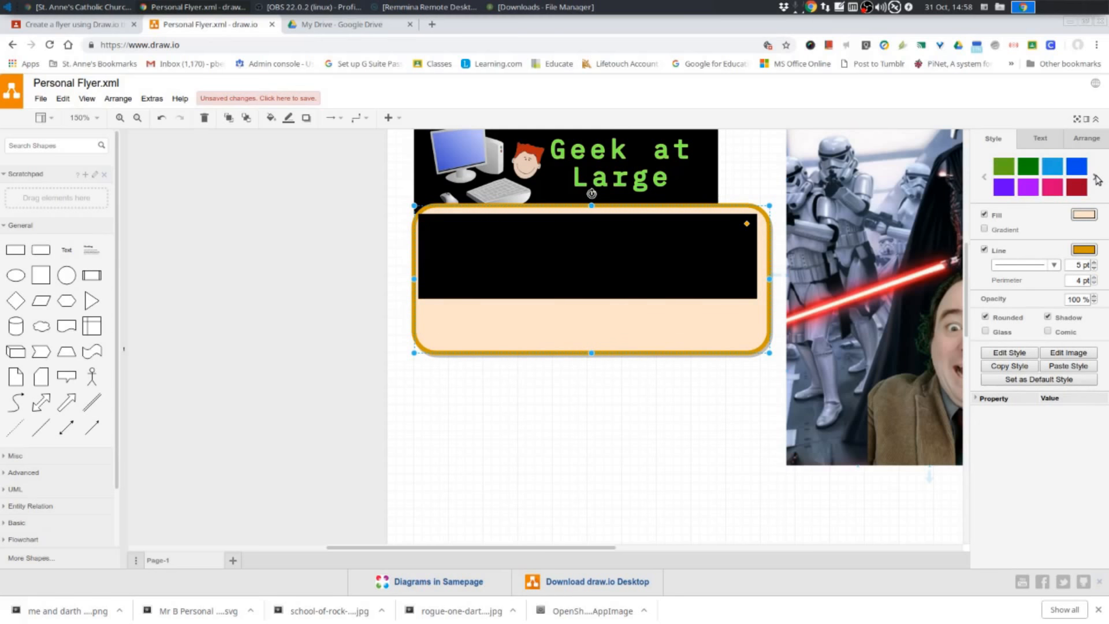
left_click(1095, 178)
left_click(1052, 191)
left_click(1078, 189)
left_click(1096, 177)
Set the information box's fill colour to black (000000)
left_click(1083, 216)
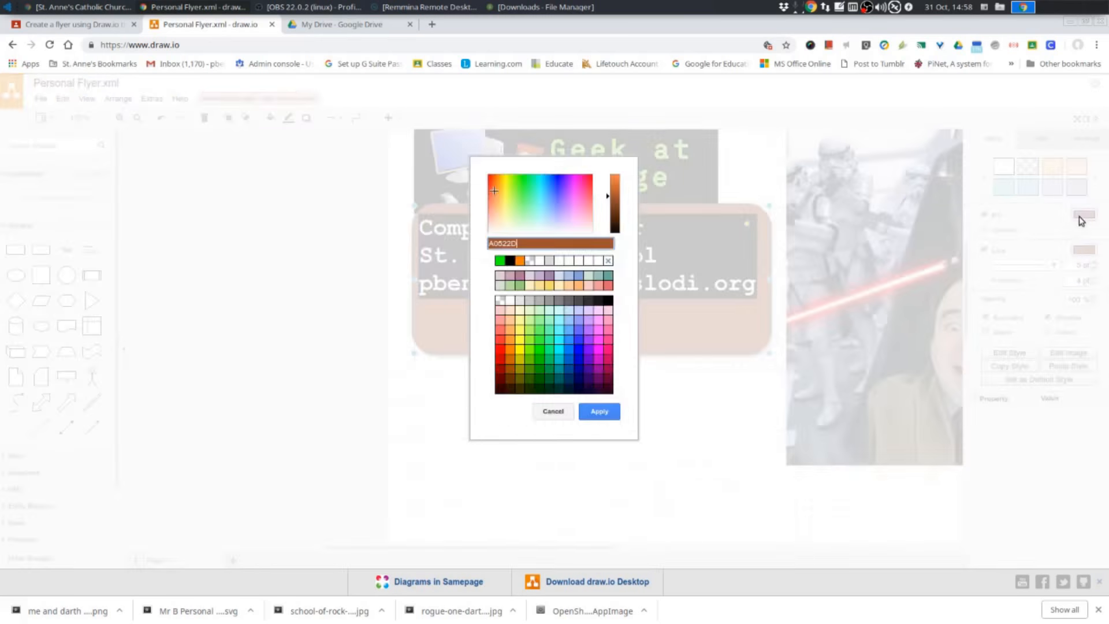
left_click(609, 301)
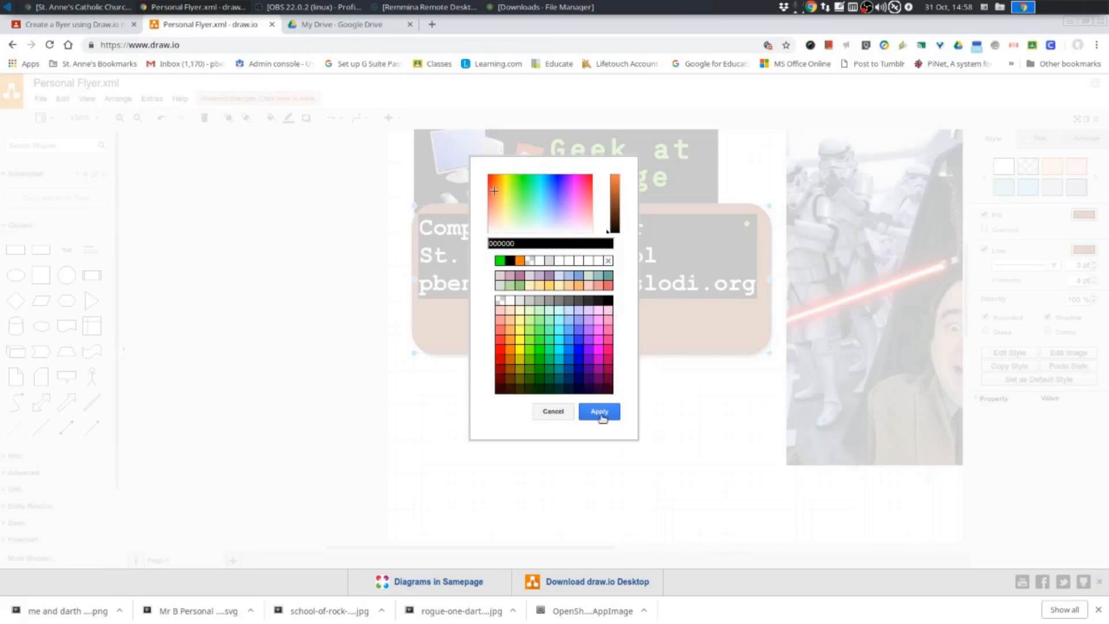
left_click(600, 411)
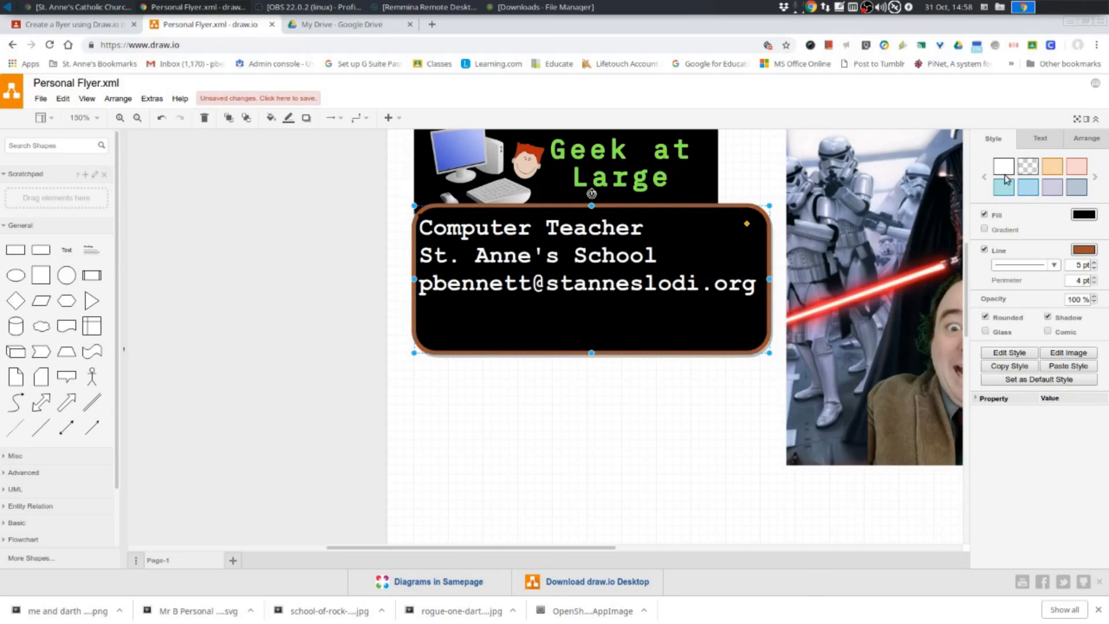
Set the information box's outline colour to green and move the box down, leaving a gap below the logo
left_click(1090, 250)
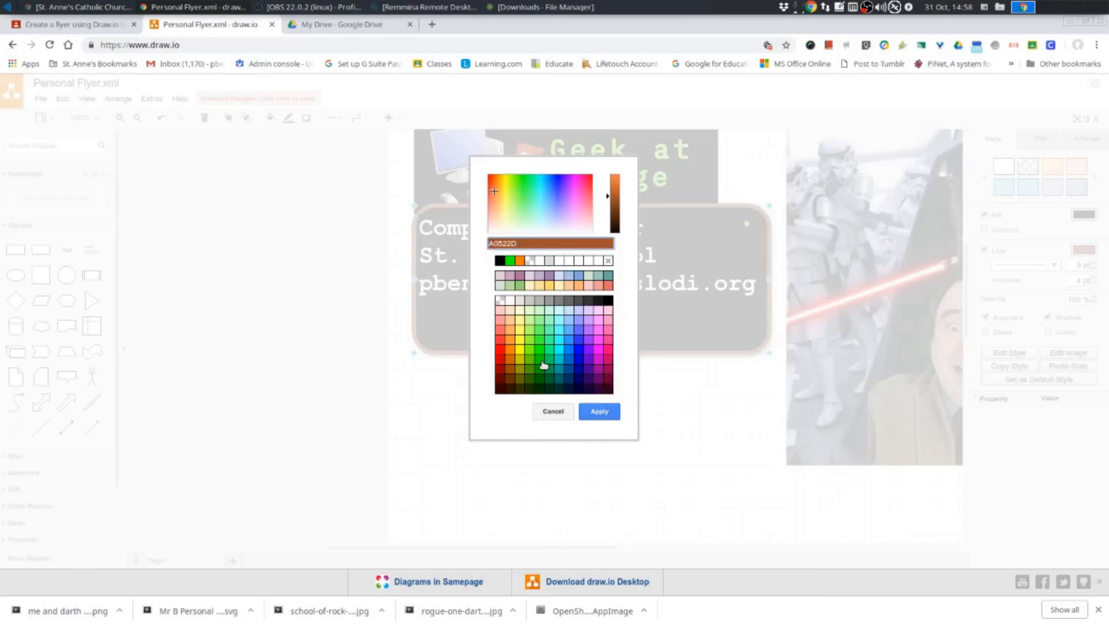
left_click(540, 351)
left_click(599, 412)
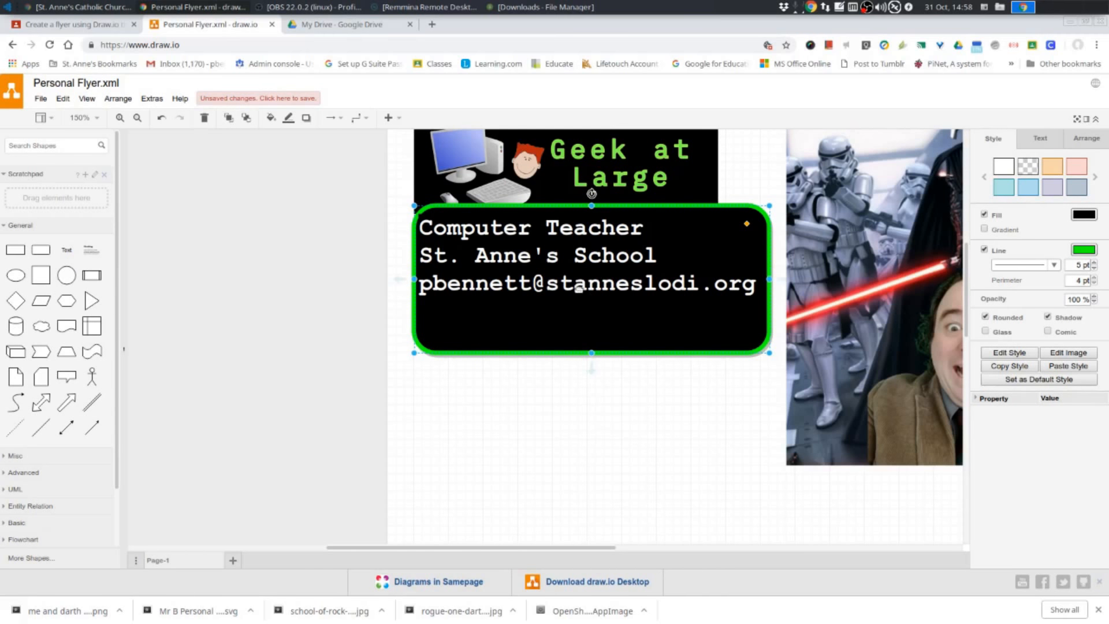
left_click_drag(580, 284, 565, 318)
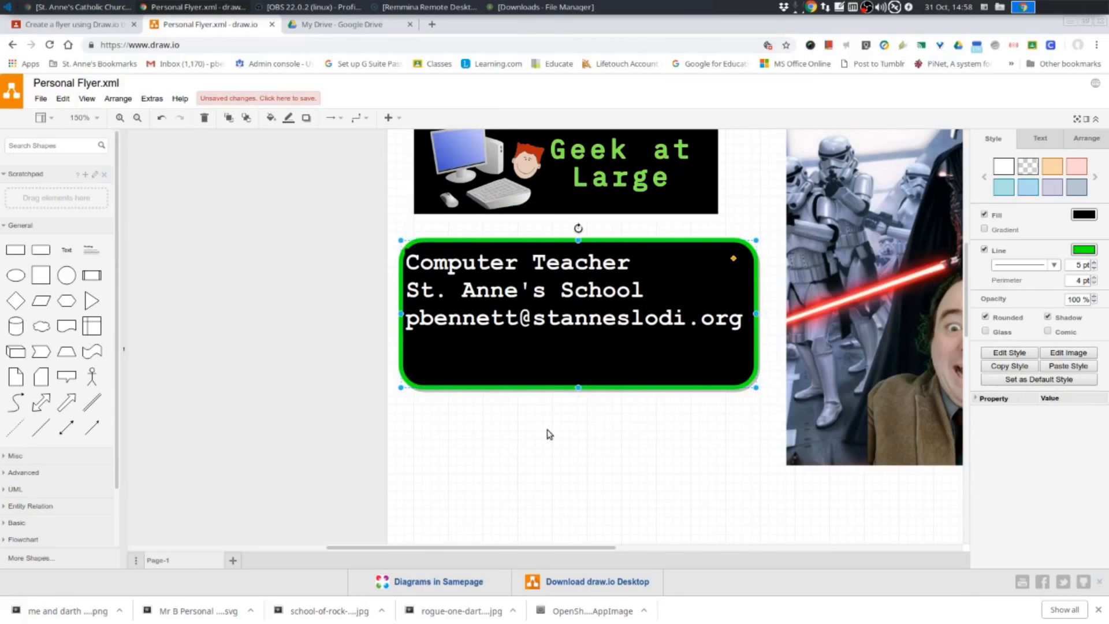
left_click(551, 439)
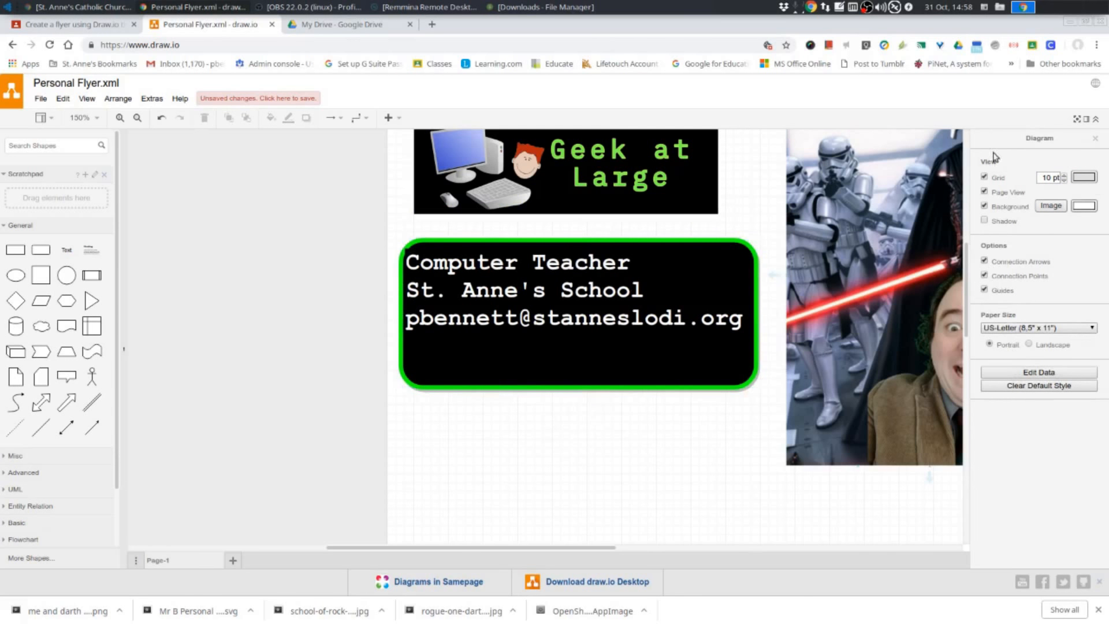
Turn off the text background colour and the text border colour of the information box
left_click(660, 309)
left_click(1030, 142)
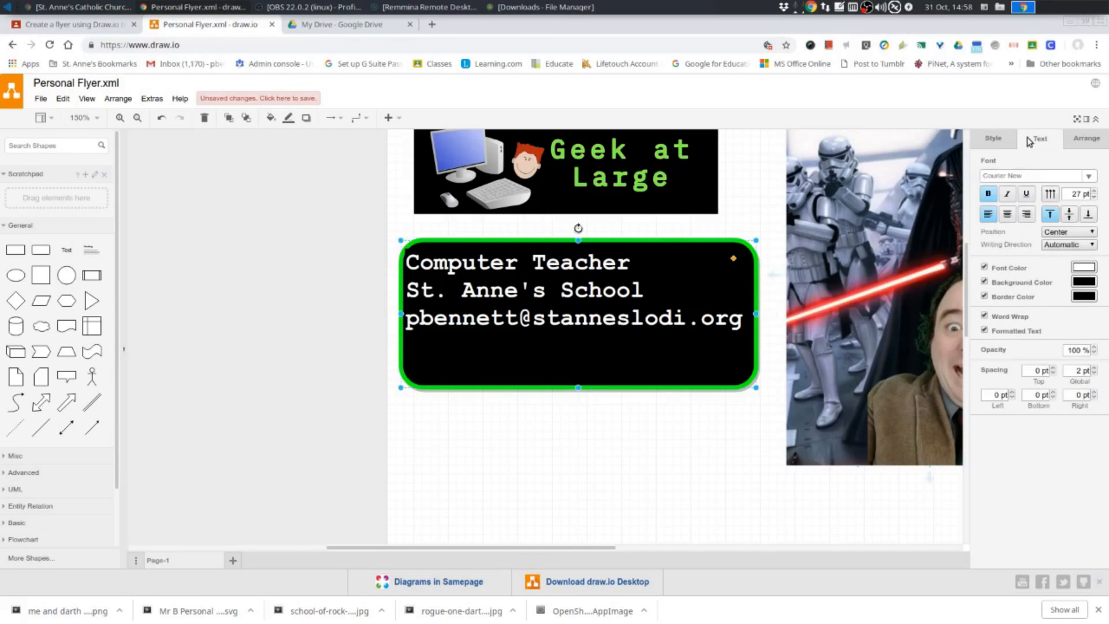
left_click(985, 283)
left_click(985, 297)
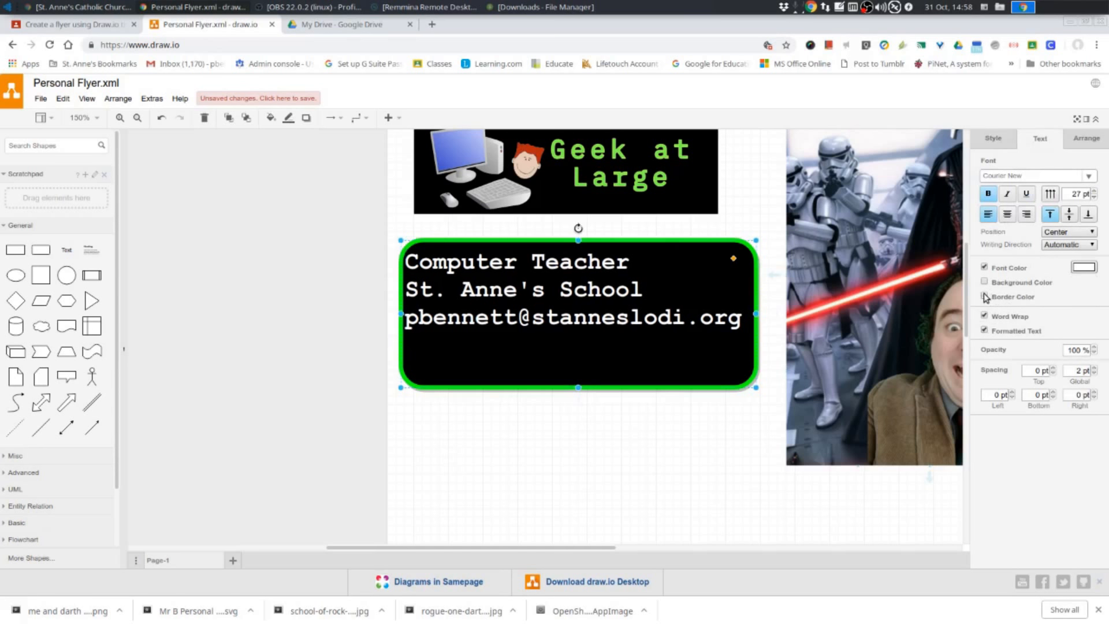
left_click(606, 460)
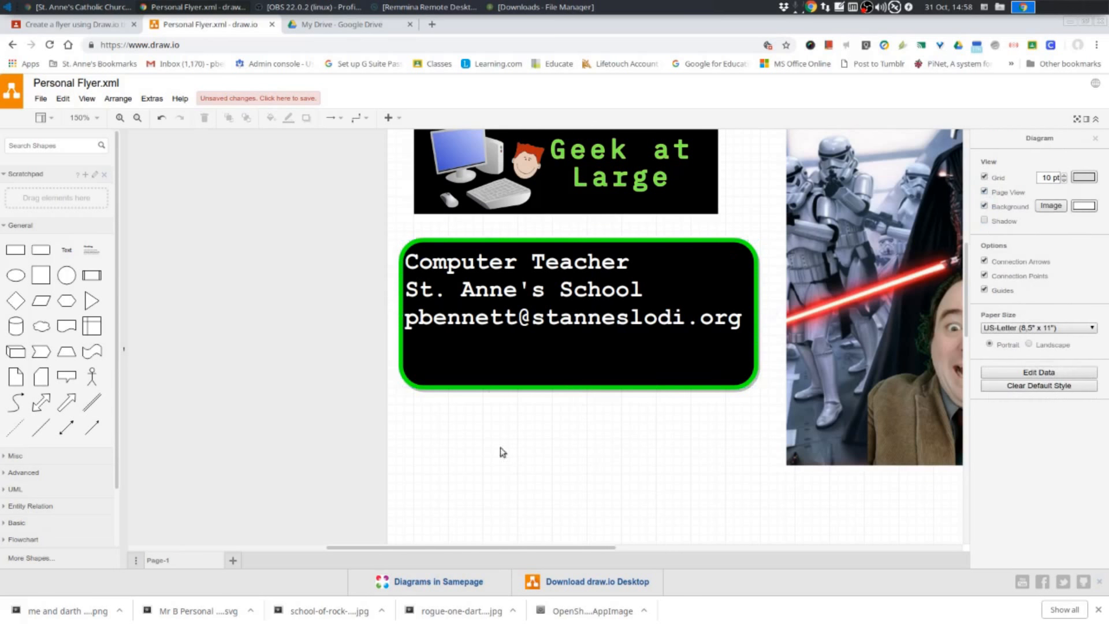
Set the information box's text spacing to 2 pt at the top, 7 pt global and 2 pt on the left
left_click(595, 319)
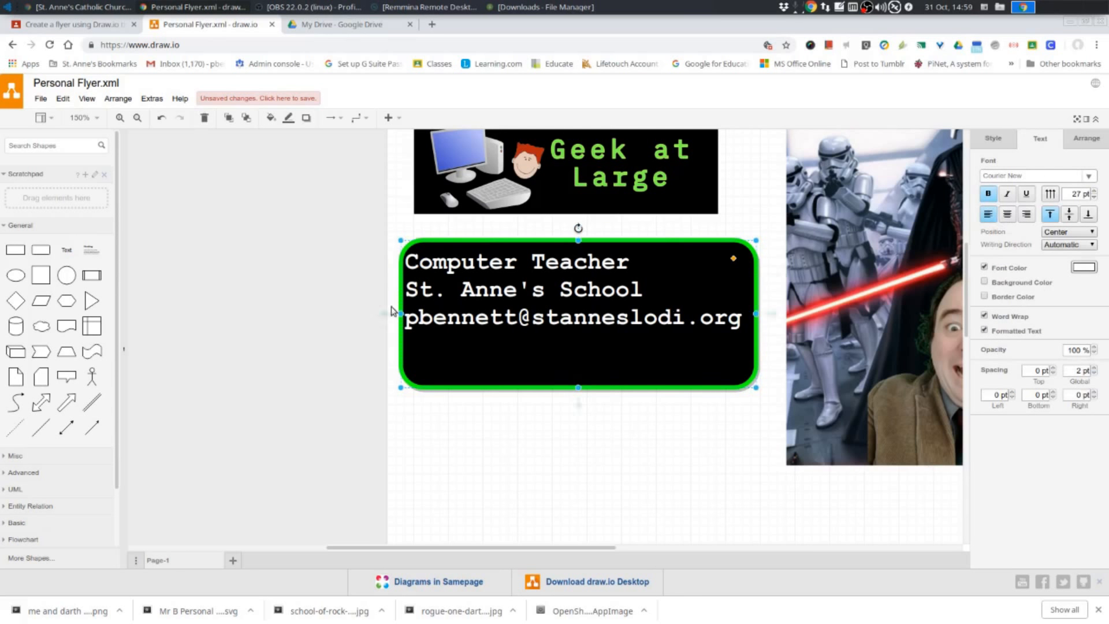
left_click(1054, 367)
left_click(1053, 367)
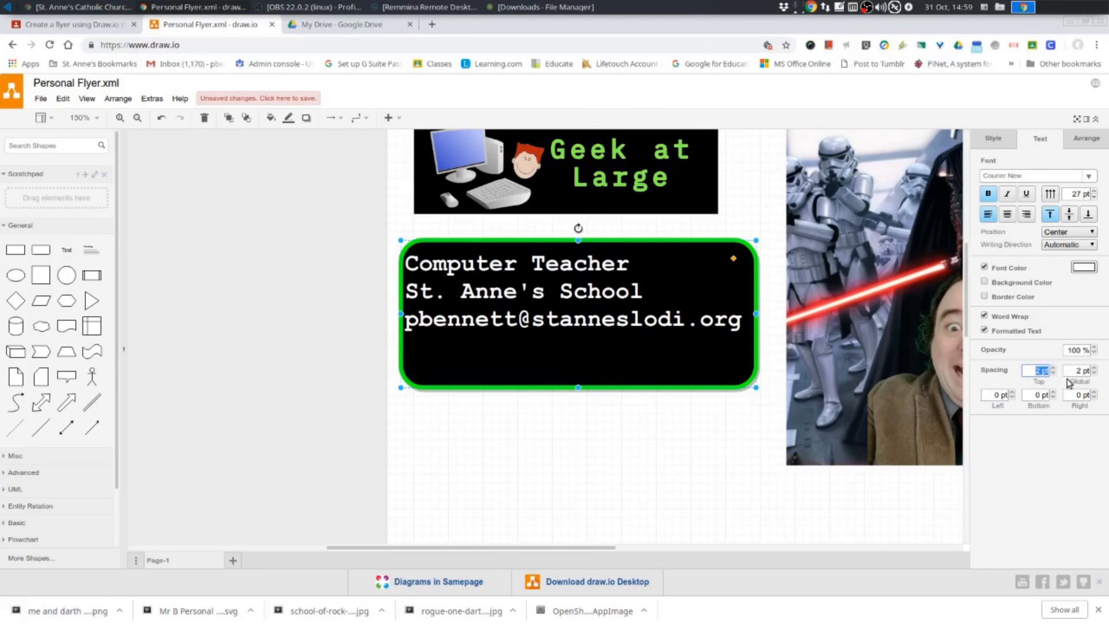
left_click(1093, 368)
left_click(1093, 368)
left_click(1093, 368)
left_click(1094, 368)
left_click(1093, 368)
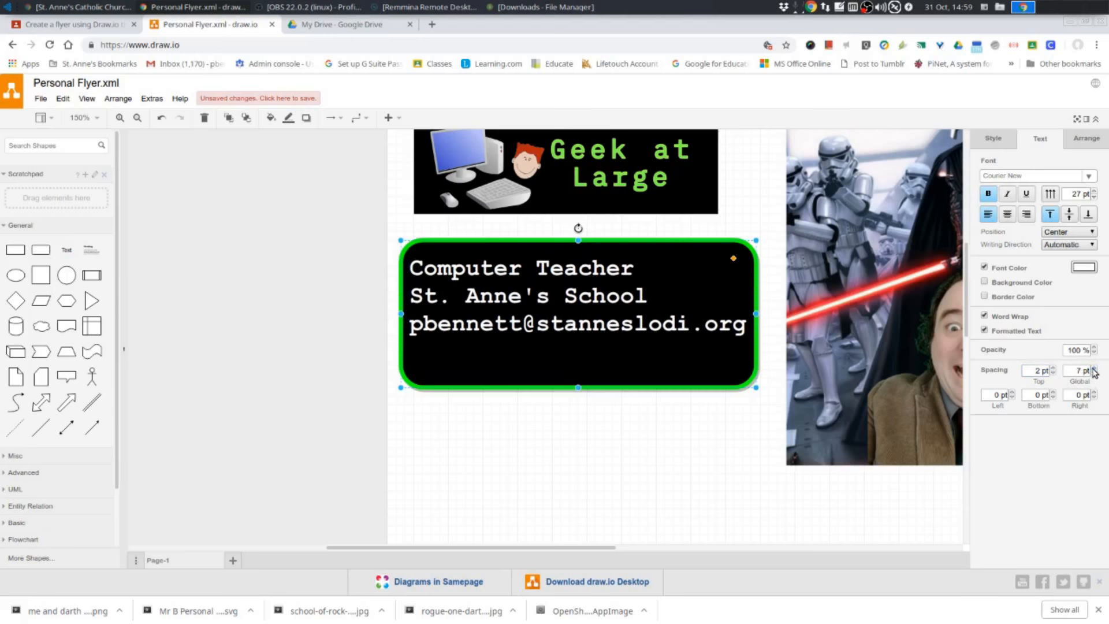
left_click(1013, 392)
left_click(1012, 393)
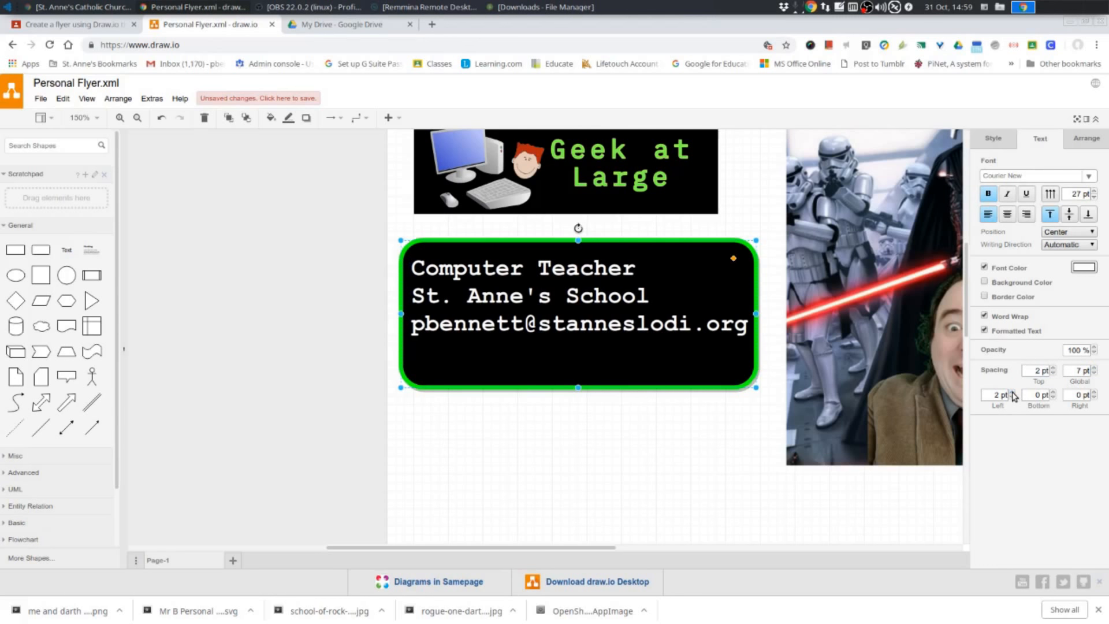
left_click(645, 429)
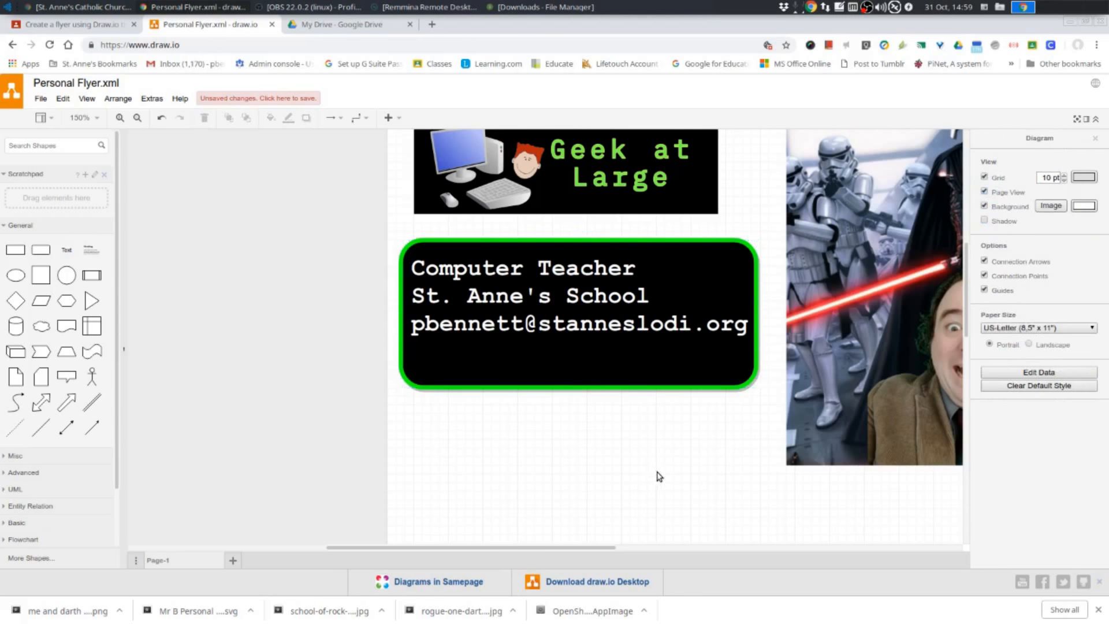
Set the information box's font colour to lime green (80FF00) to match the logo lettering
left_click(557, 255)
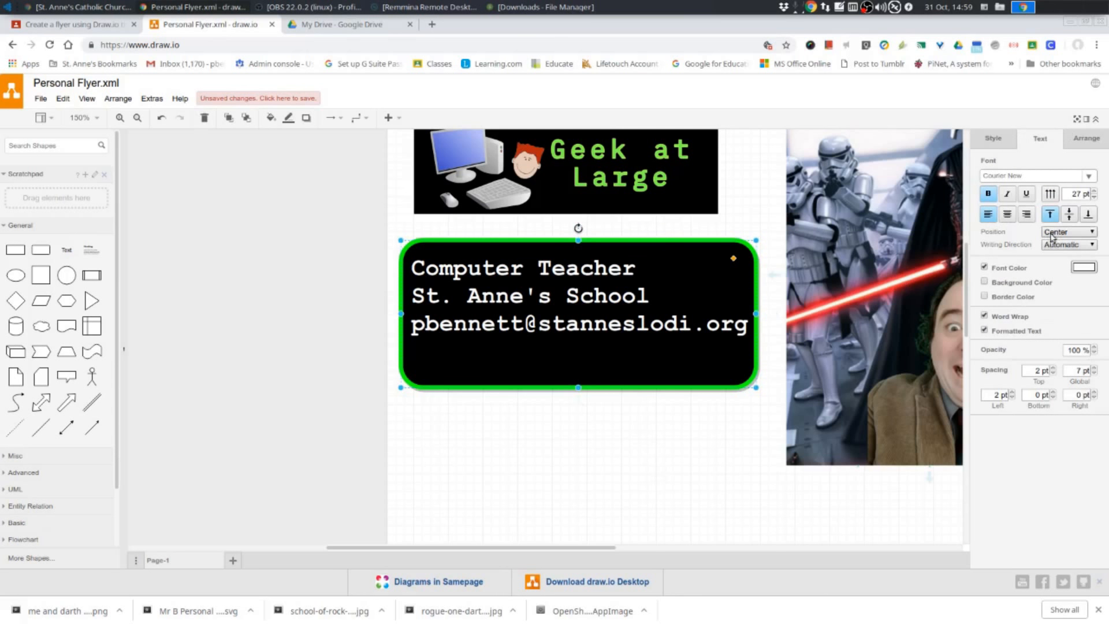
left_click(1084, 267)
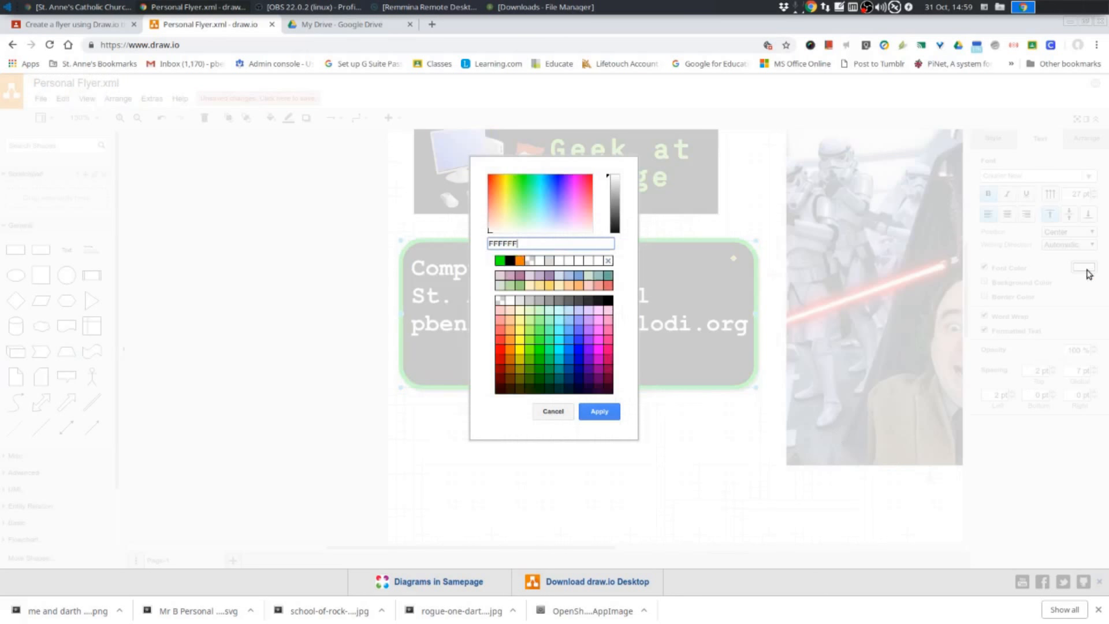
left_click(532, 352)
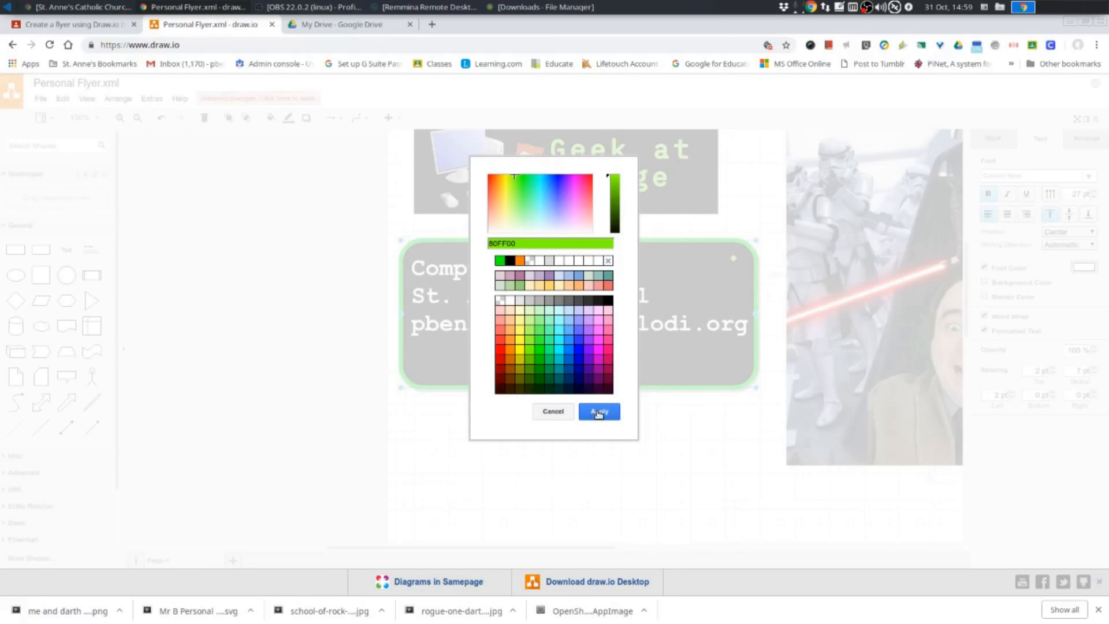
left_click(597, 411)
left_click(644, 443)
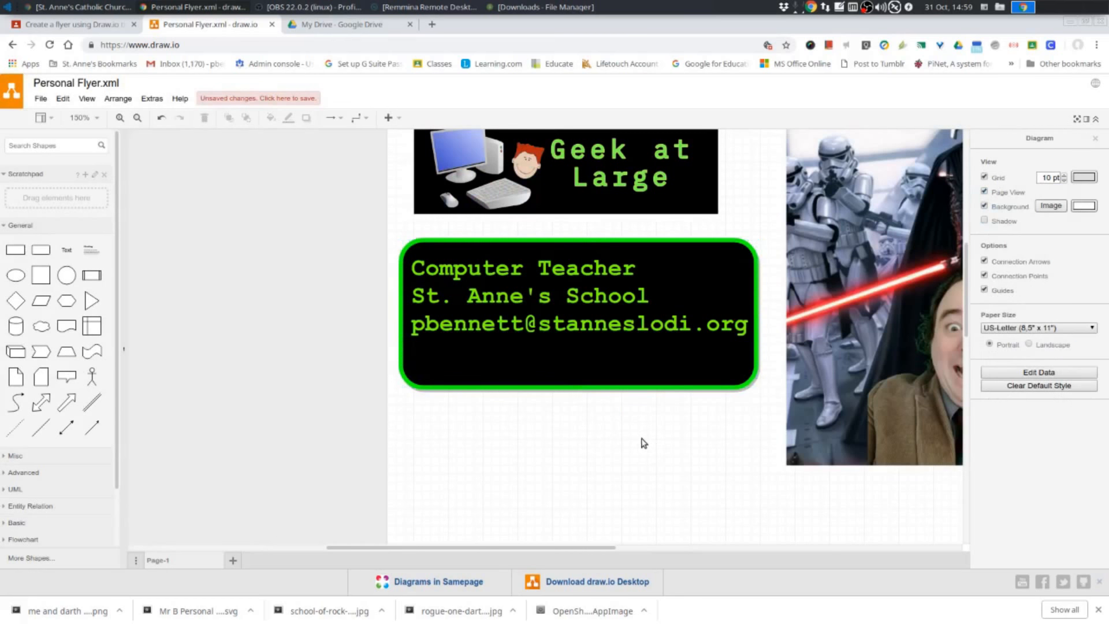
scroll(709, 439, "up", 4)
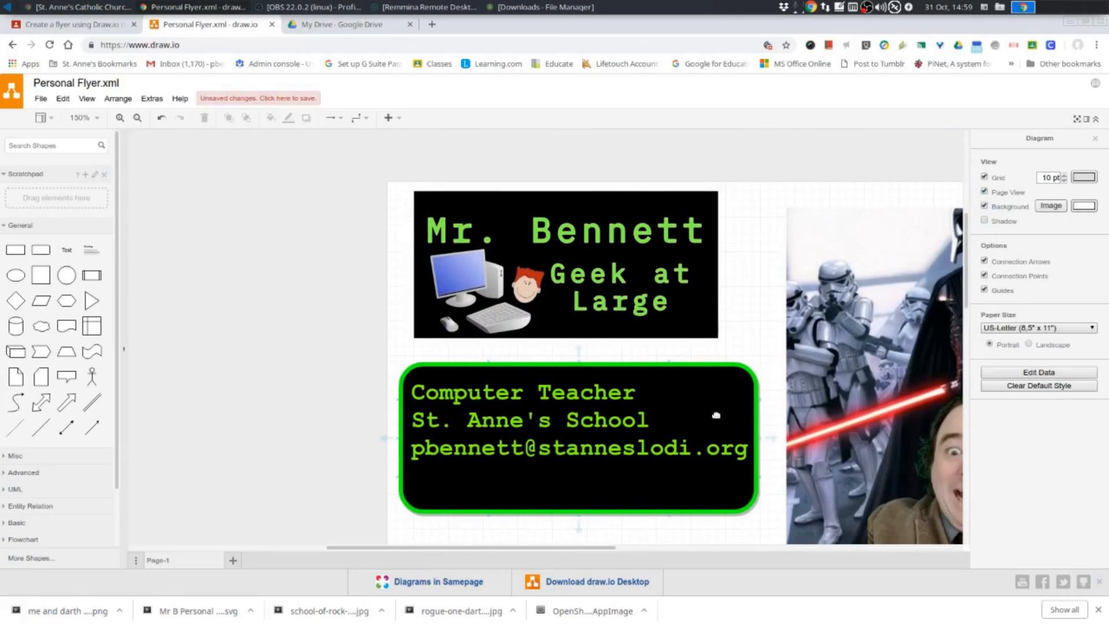
scroll(716, 410, "down", 3)
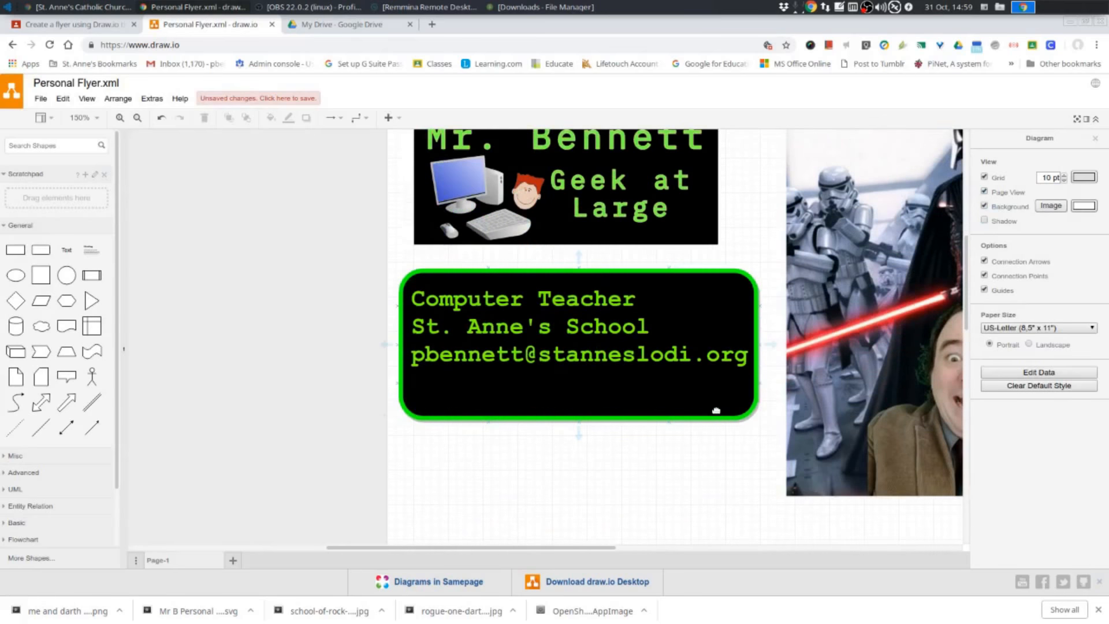
Zoom out and fit the whole flyer page in view to check the overall layout
left_click(64, 99)
mouse_move(86, 99)
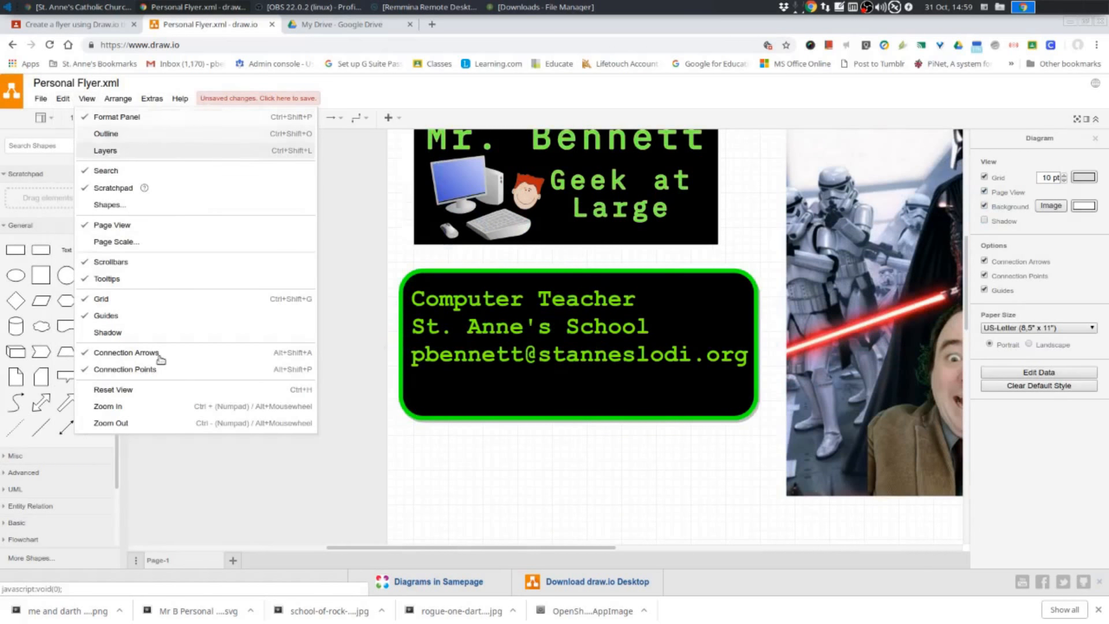
left_click(136, 432)
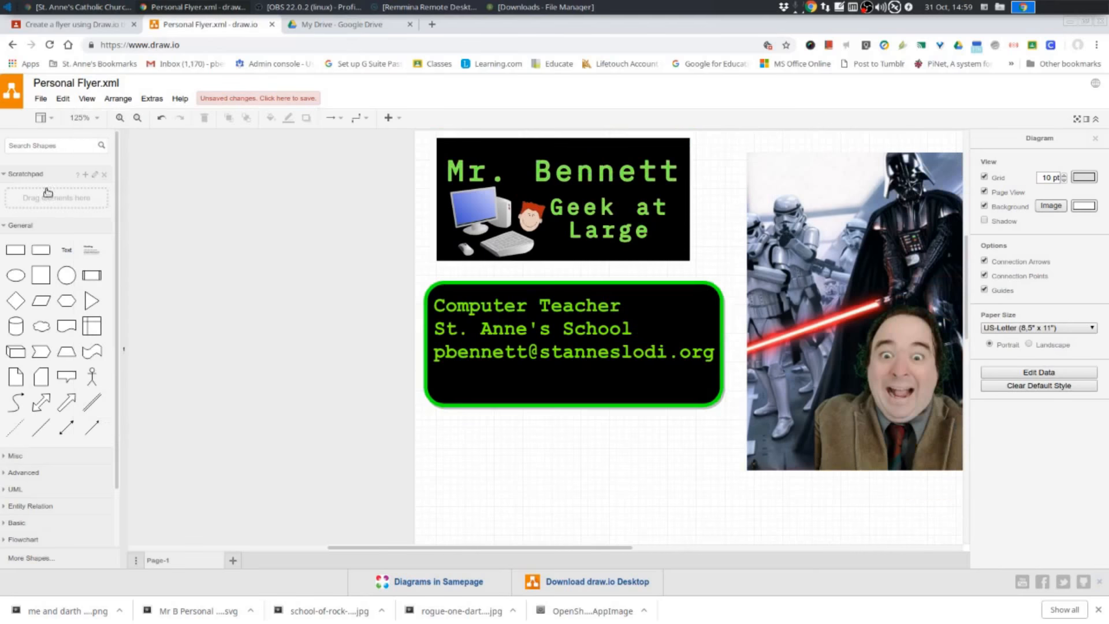
left_click(87, 100)
left_click(111, 423)
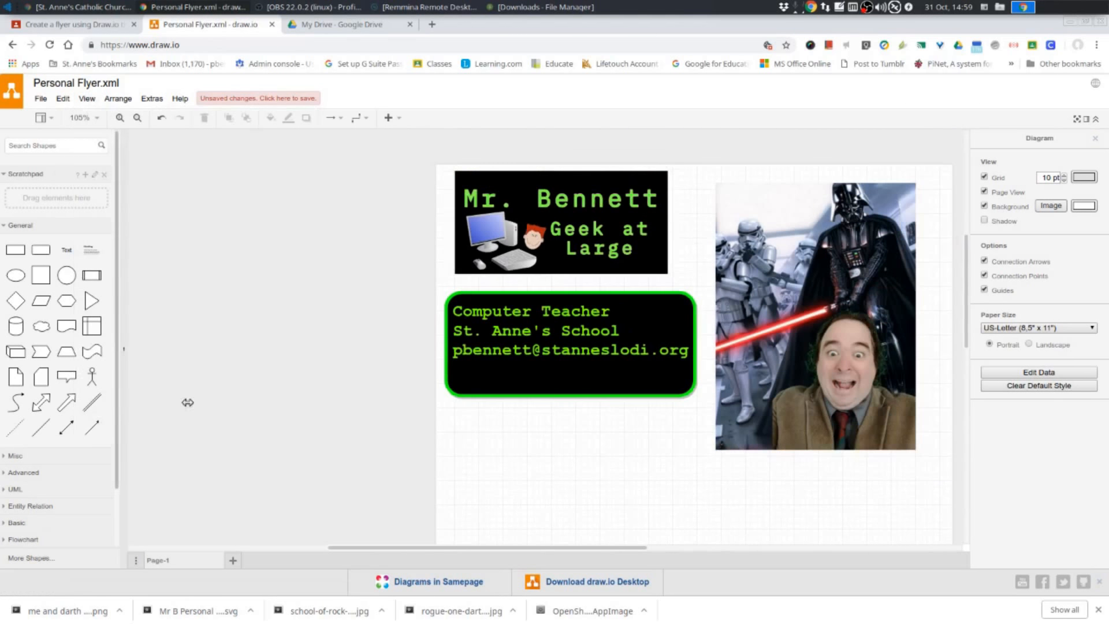
scroll(831, 373, "down", 3)
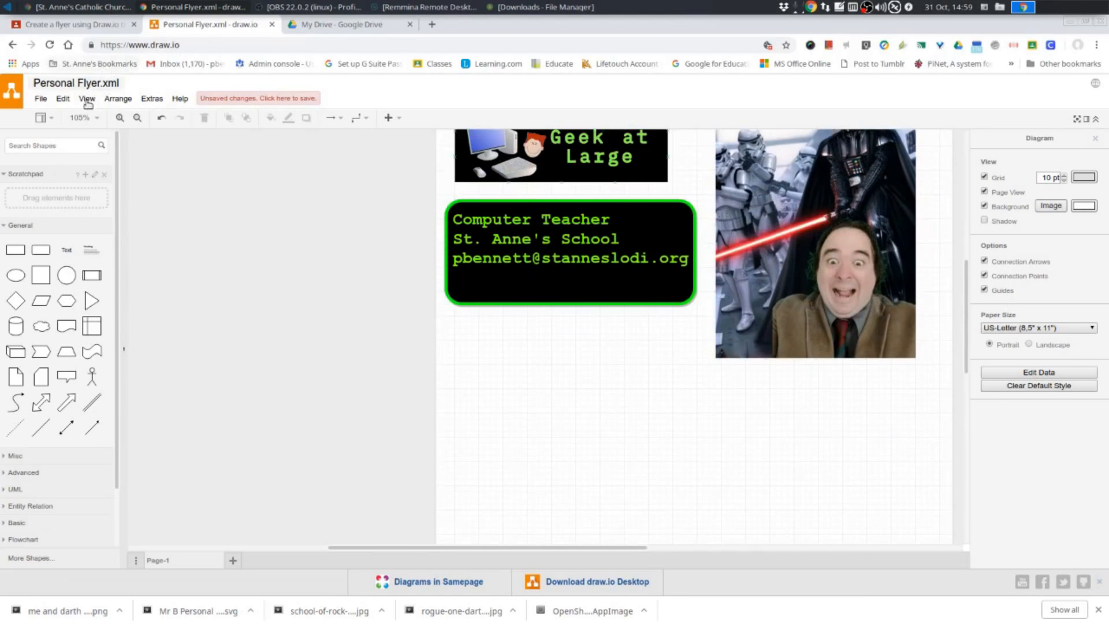
left_click(87, 98)
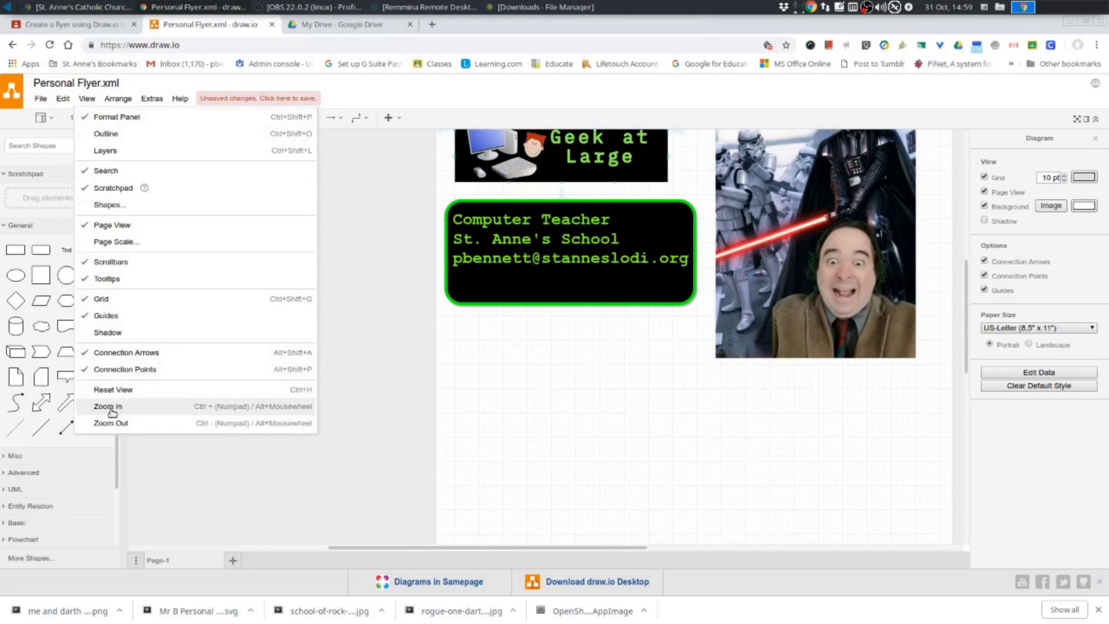
left_click(370, 263)
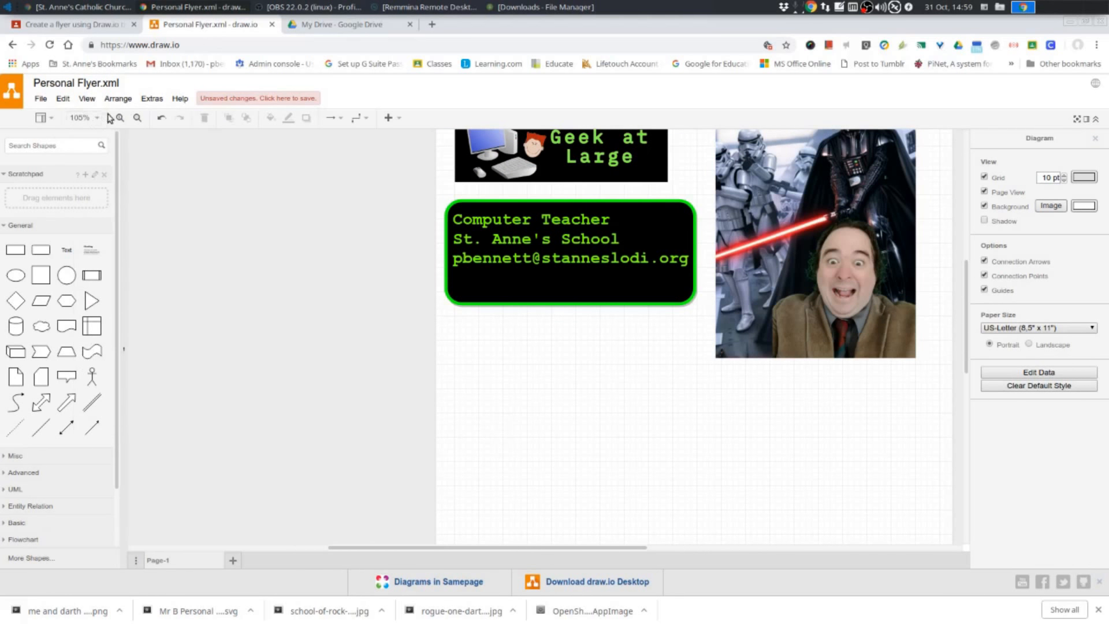
left_click(84, 117)
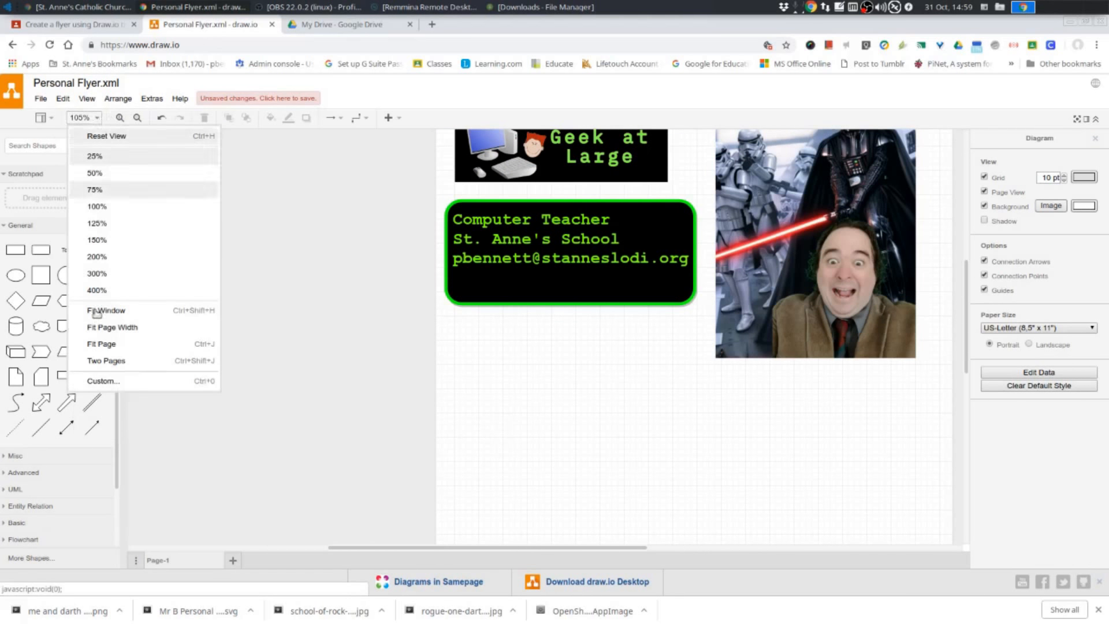
left_click(107, 346)
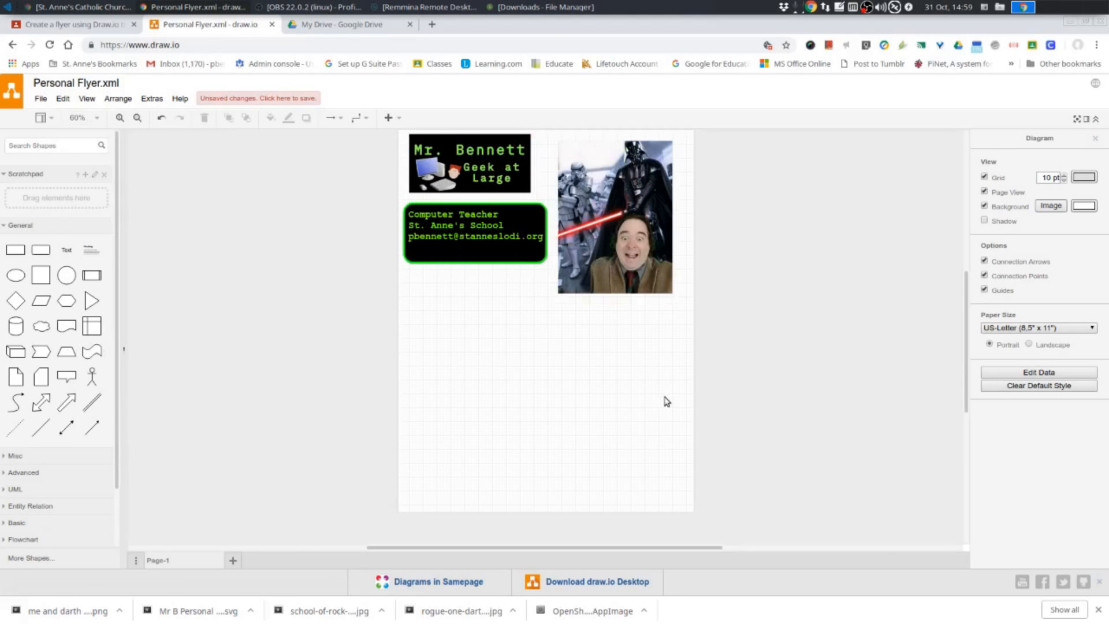
Switch to the Google Classroom assignment to check the remaining flyer requirements, and return to the draw.io flyer
left_click(65, 23)
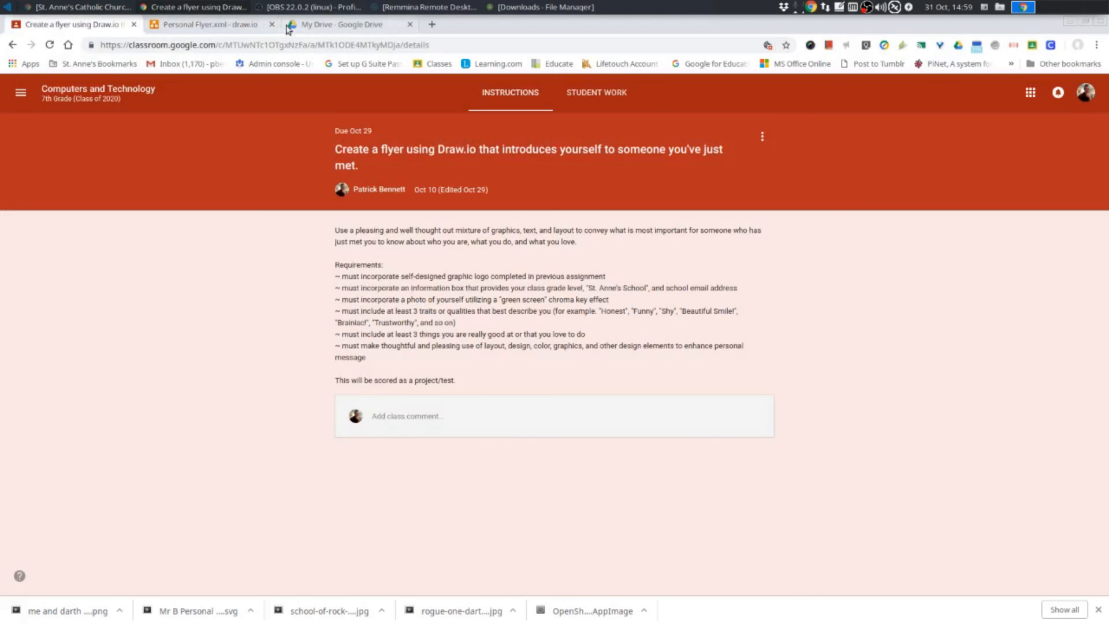
left_click(345, 25)
left_click(211, 24)
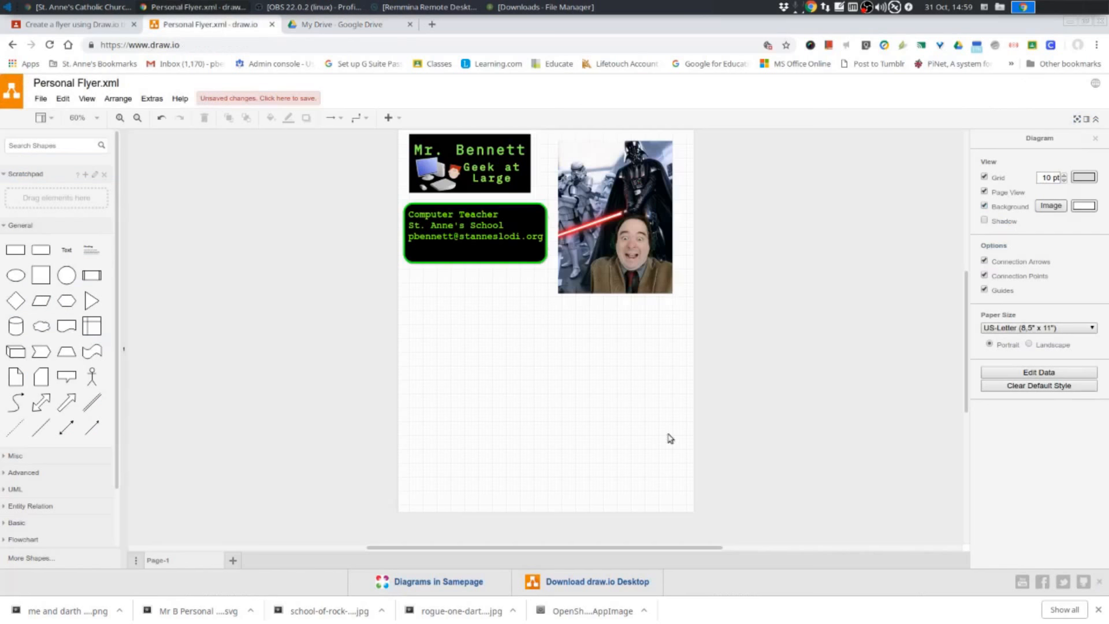
Add a heading-and-paragraph textbox in the empty area below the information box and enlarge it to reach the page's right edge
mouse_move(92, 250)
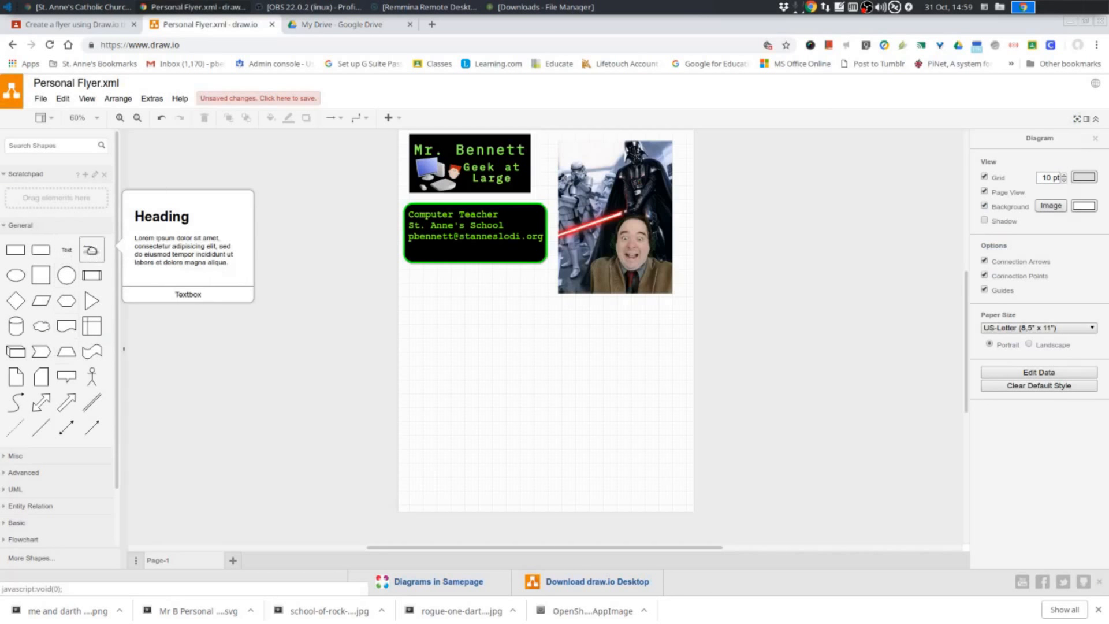
left_click_drag(92, 250, 438, 330)
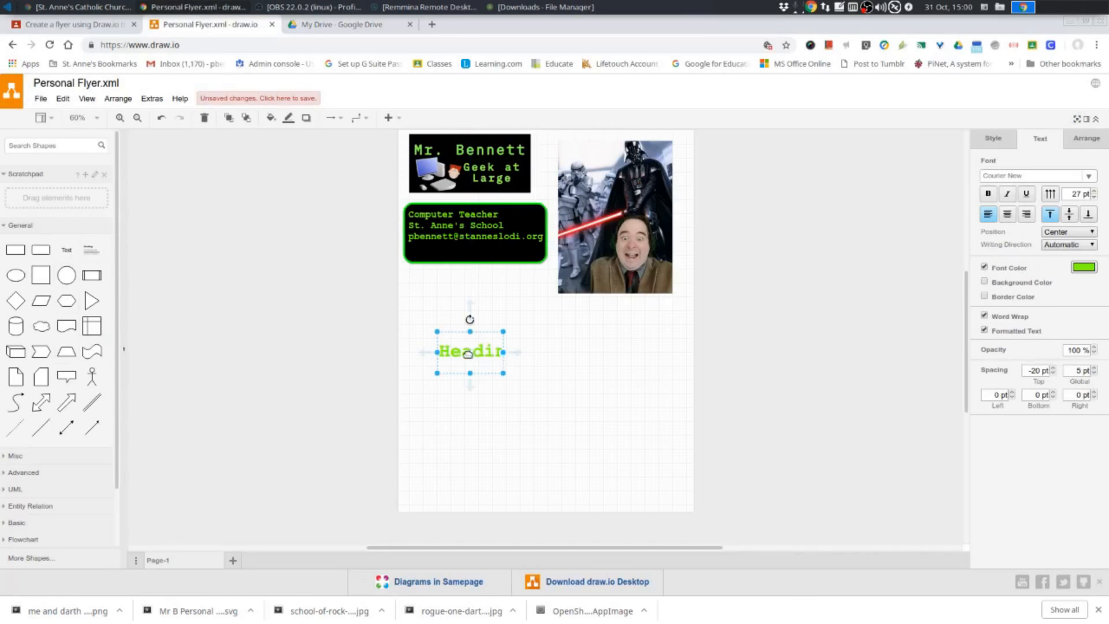
double_click(468, 354)
left_click_drag(500, 376, 694, 450)
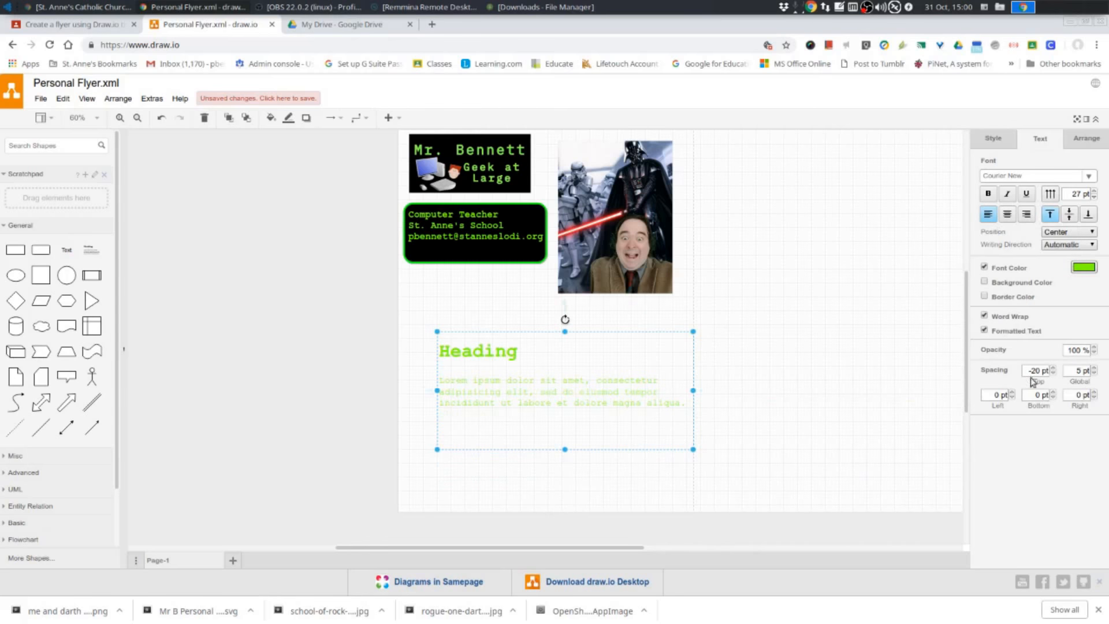
Set the new textbox's font colour to black
left_click(1083, 266)
left_click(610, 300)
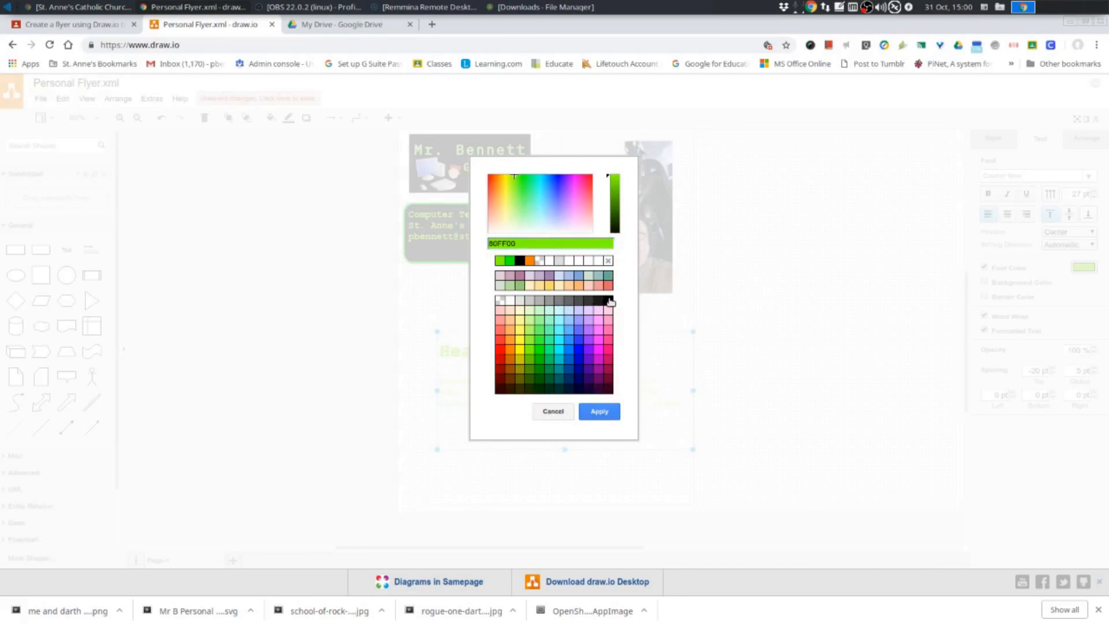
left_click(608, 414)
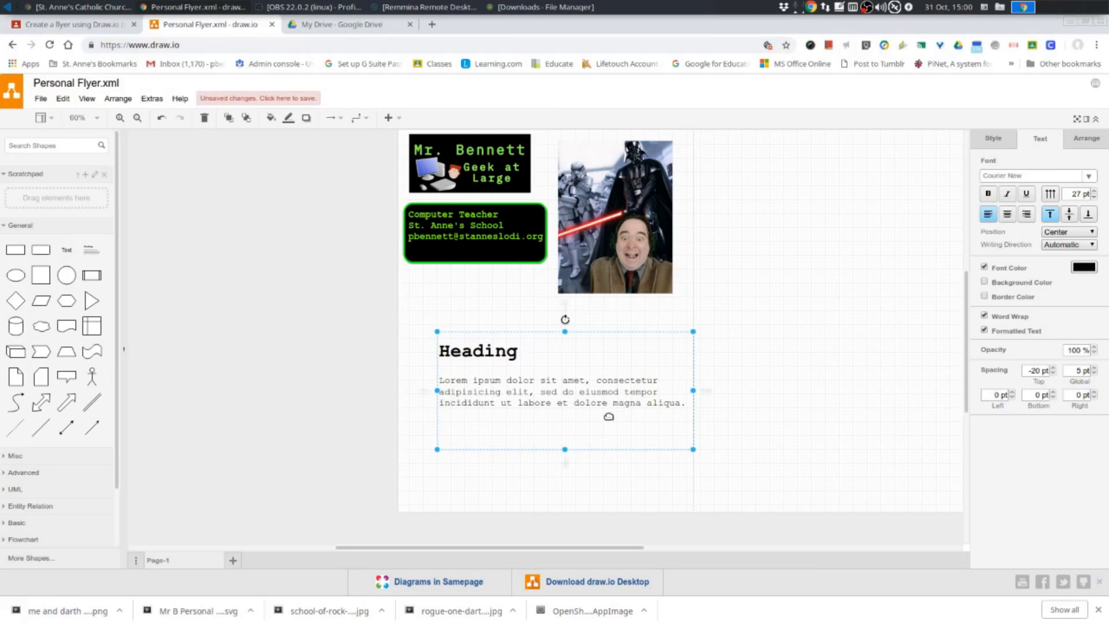
Replace the textbox's placeholder heading with "Traits"
double_click(634, 394)
left_click(506, 350)
left_click_drag(518, 352, 439, 352)
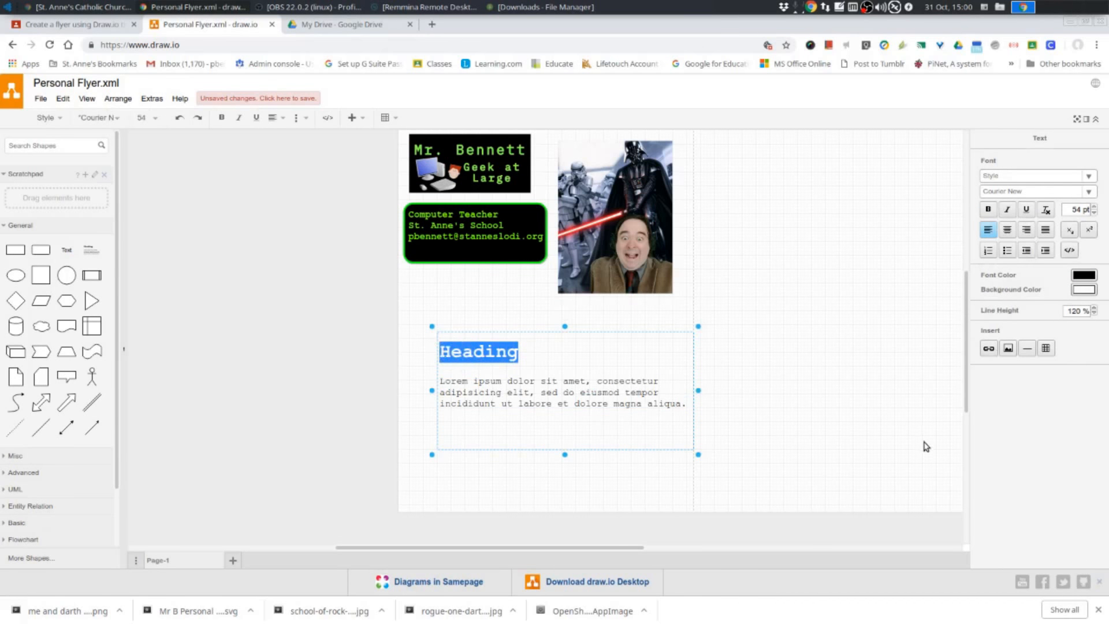
type("Trail")
type("s")
double_click(686, 405)
left_click_drag(686, 405, 479, 389)
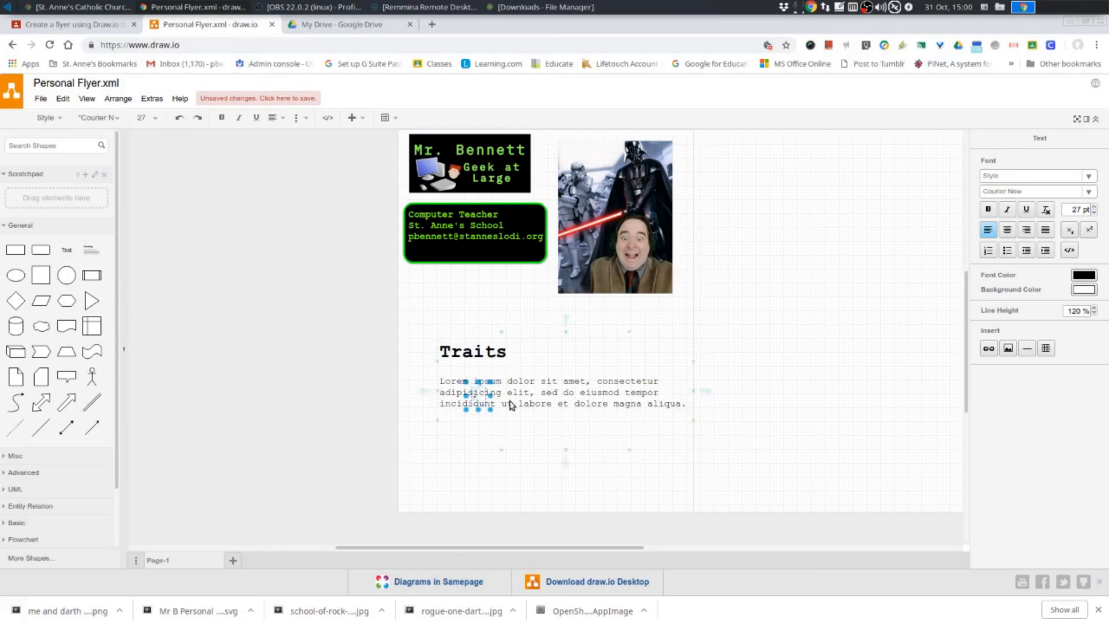
key("Escape")
key("Delete")
Try formatting all of the textbox's text as a bulleted list, and turn the bullets off again
left_click(667, 408)
double_click(660, 403)
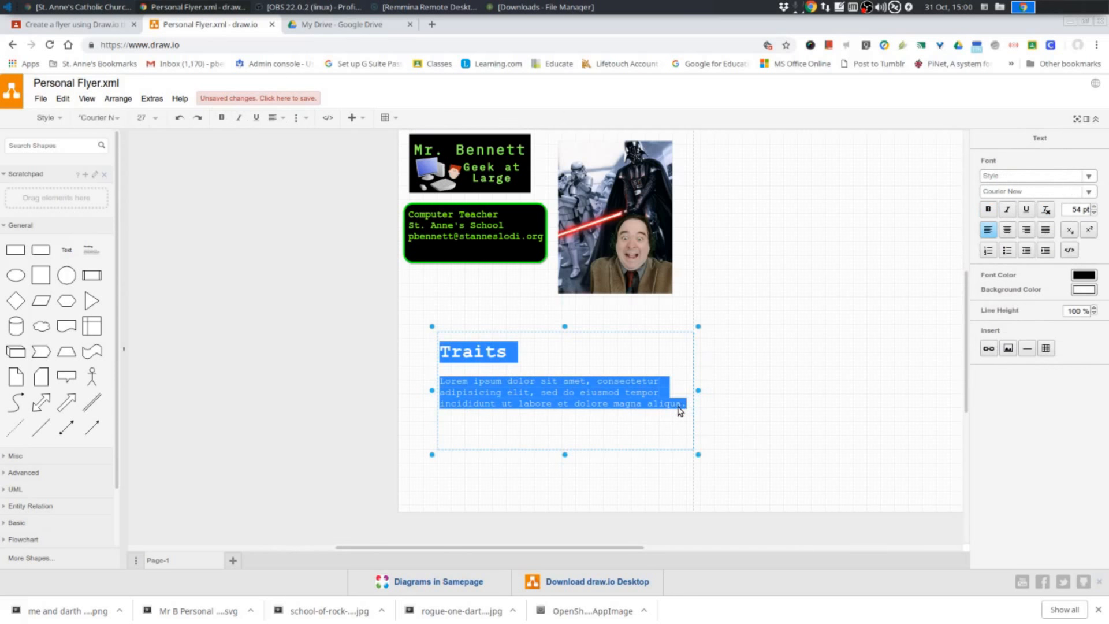
left_click(1008, 253)
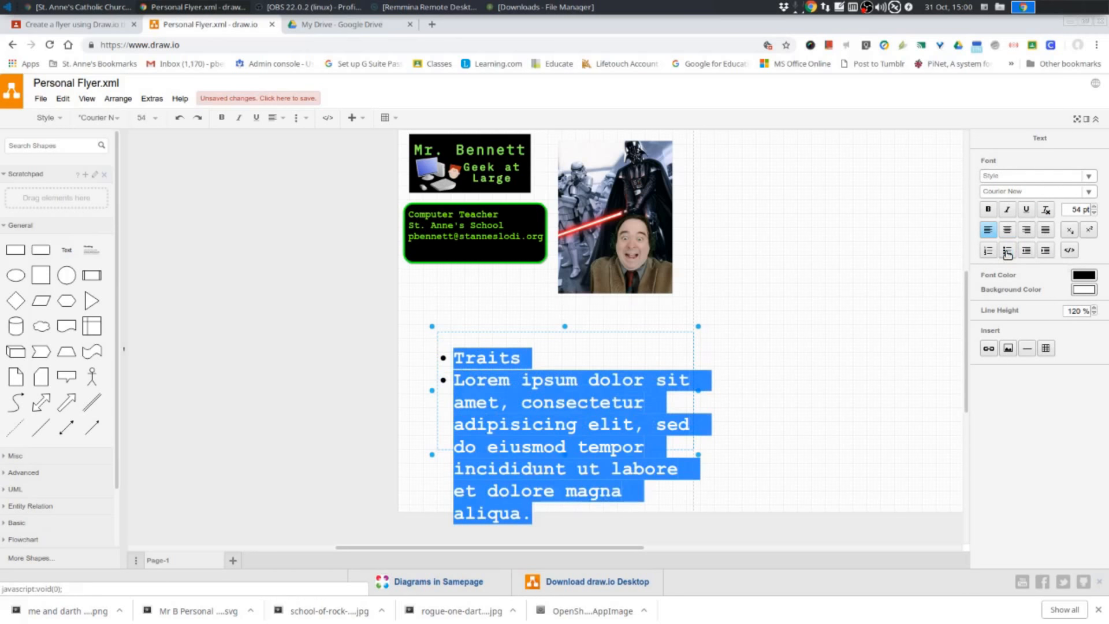
left_click(1008, 253)
Delete the Lorem ipsum placeholder paragraph below the Traits heading
left_click(560, 392)
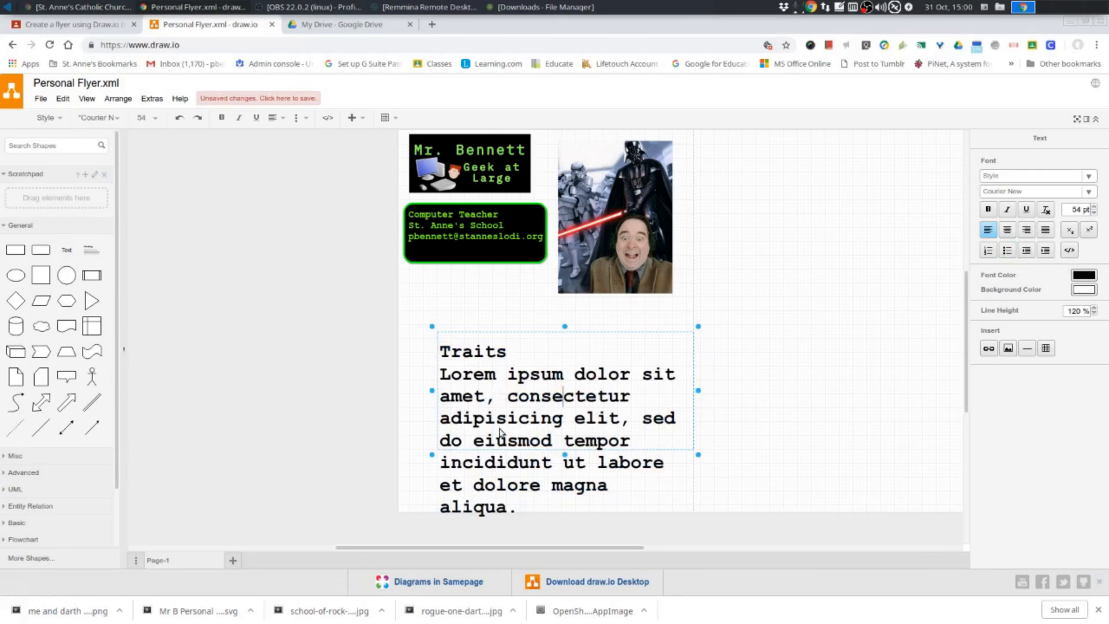
left_click_drag(442, 376, 534, 506)
key("BackSpace")
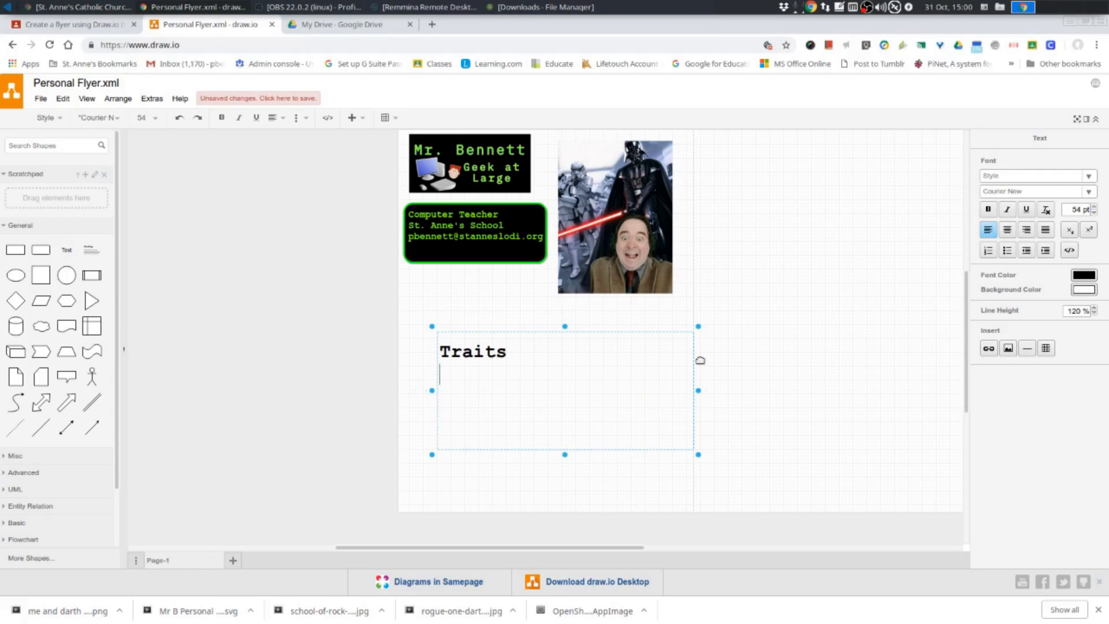
Add a bulleted list below the Traits heading with the items "Funny", "Smart" and "Well Read"
left_click(1006, 251)
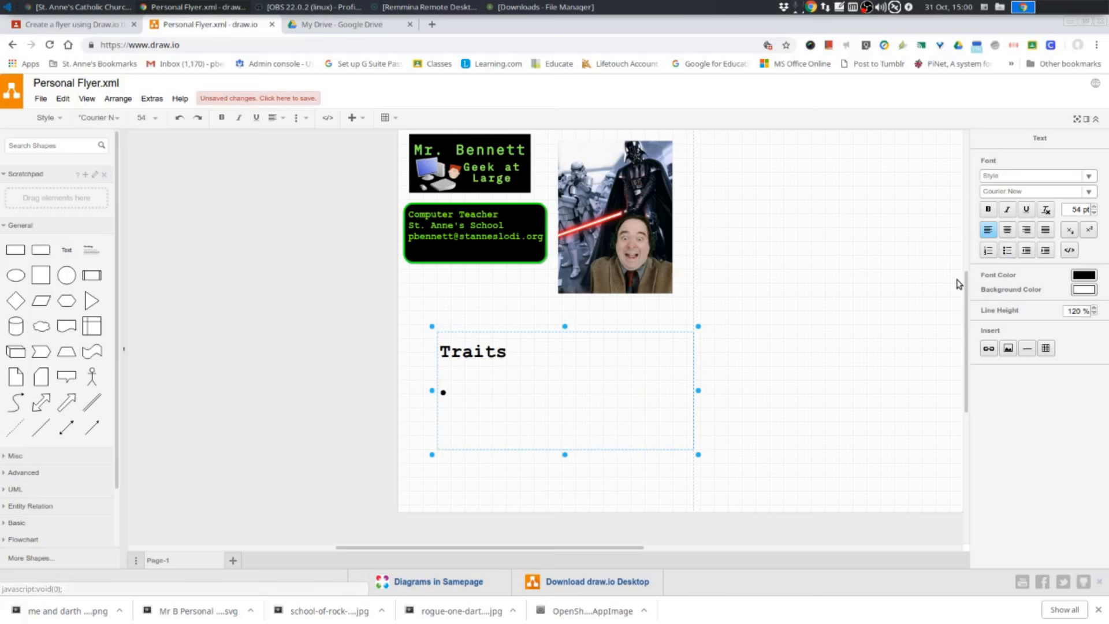
type("H")
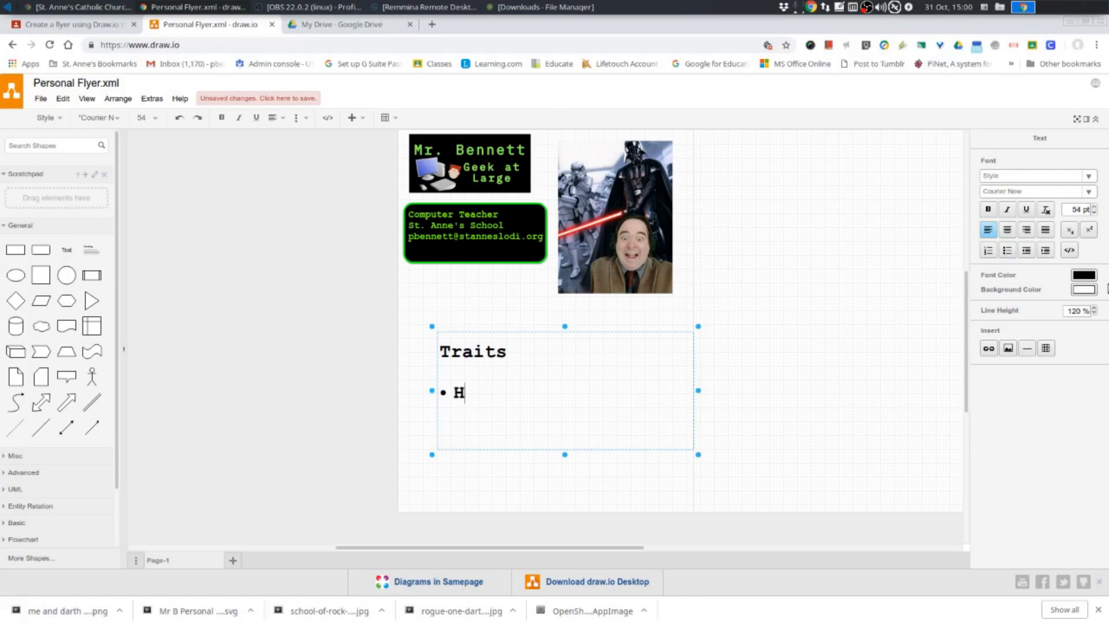
type("unny")
type("Smart")
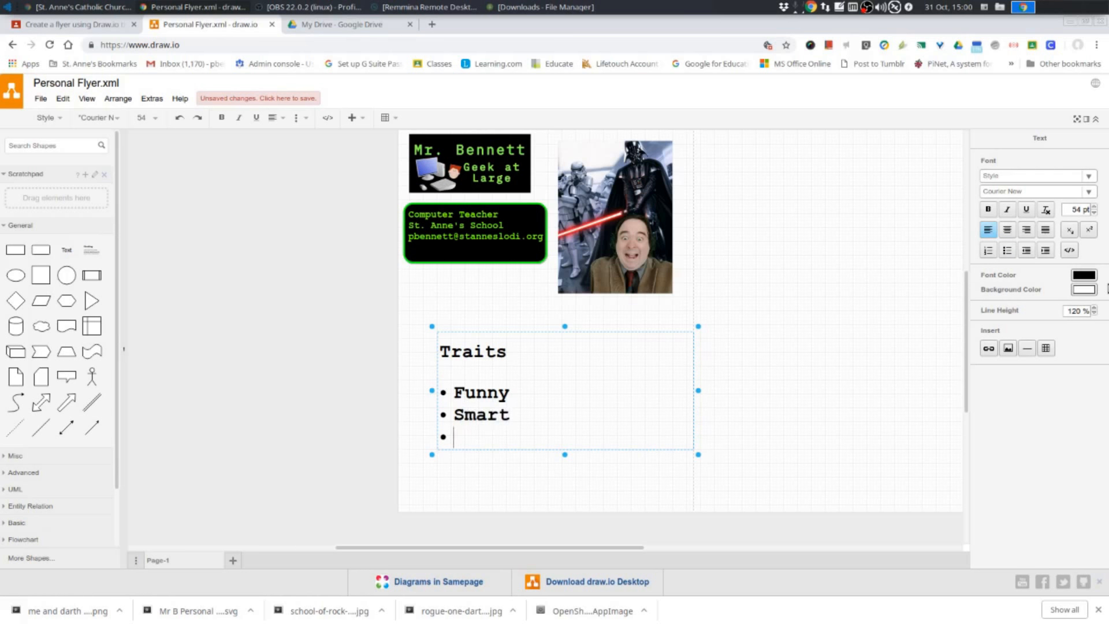
type("ell Read")
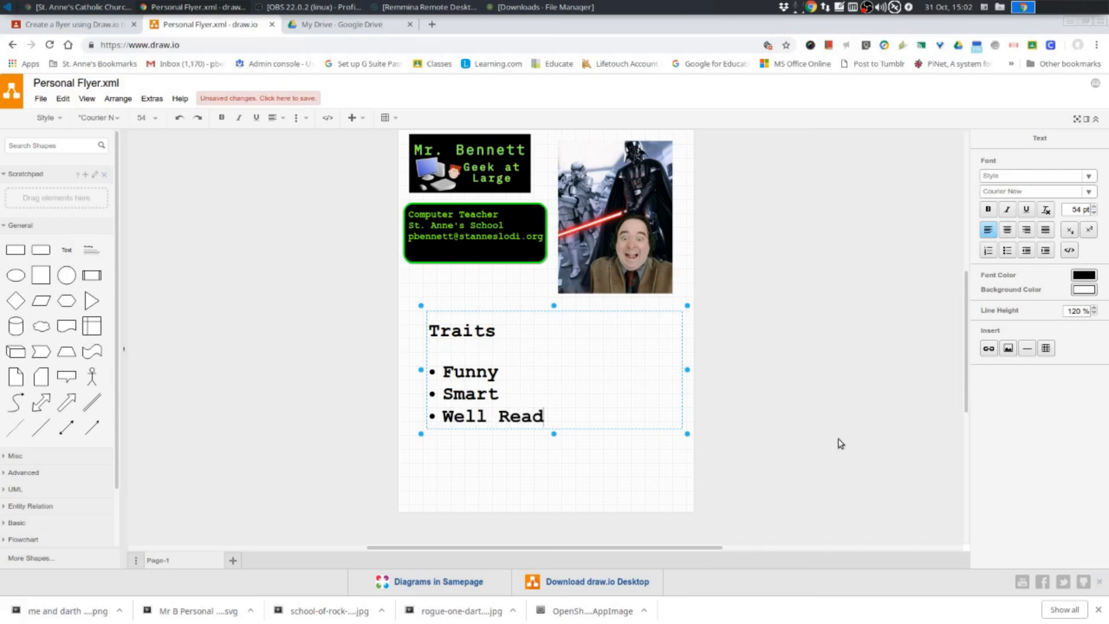
key("BackSpace")
left_click(498, 448)
Try right-aligning the Traits textbox's text, and set it back to left alignment
left_click(464, 400)
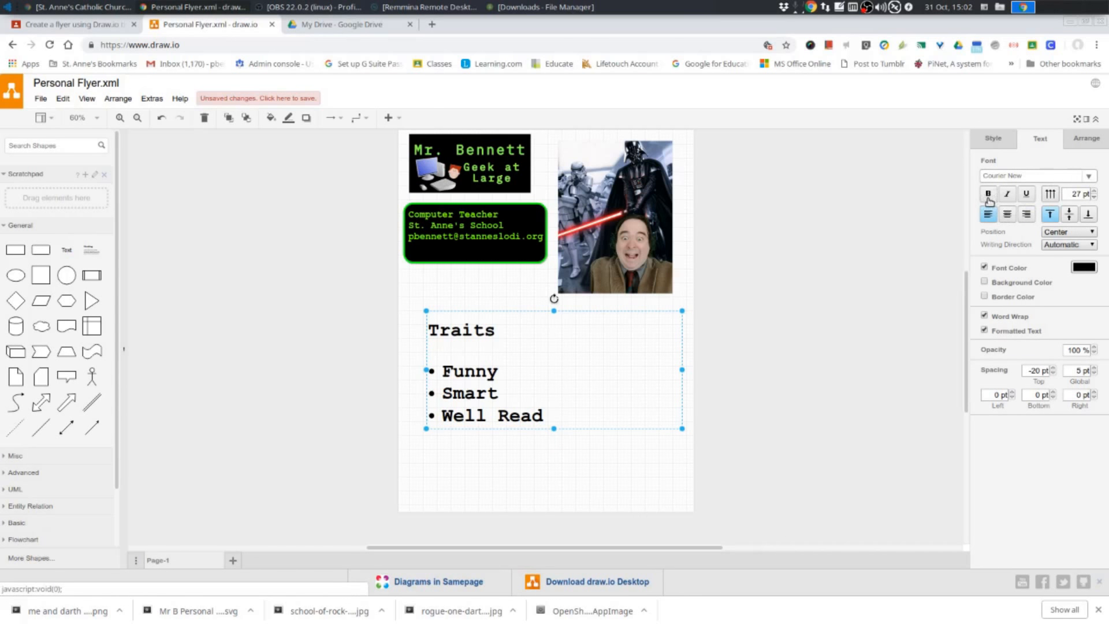
left_click(1032, 219)
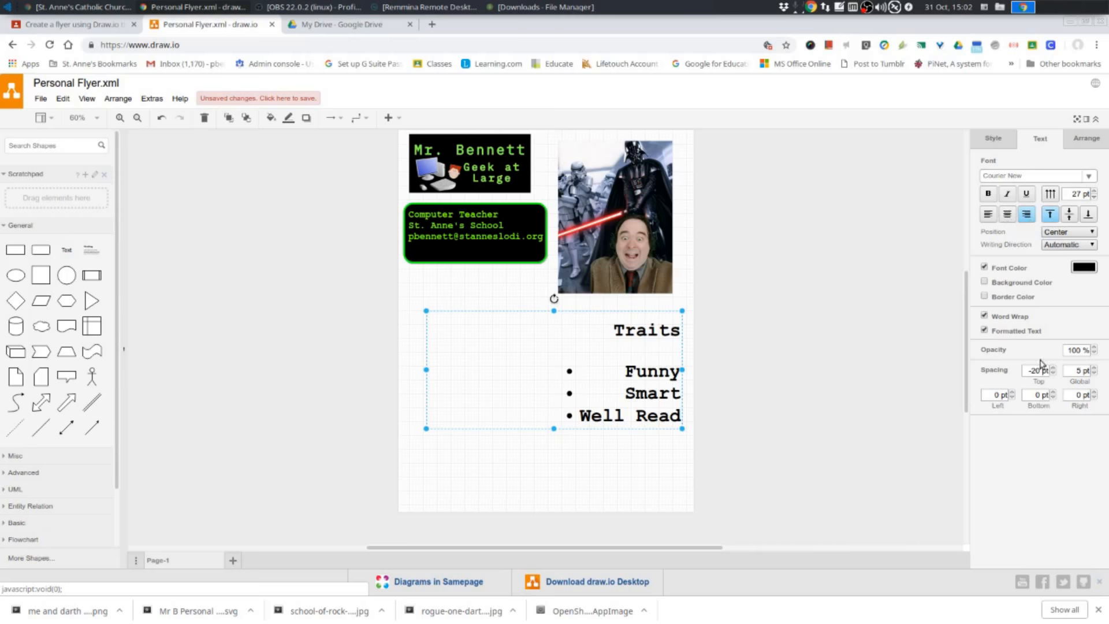
left_click(988, 215)
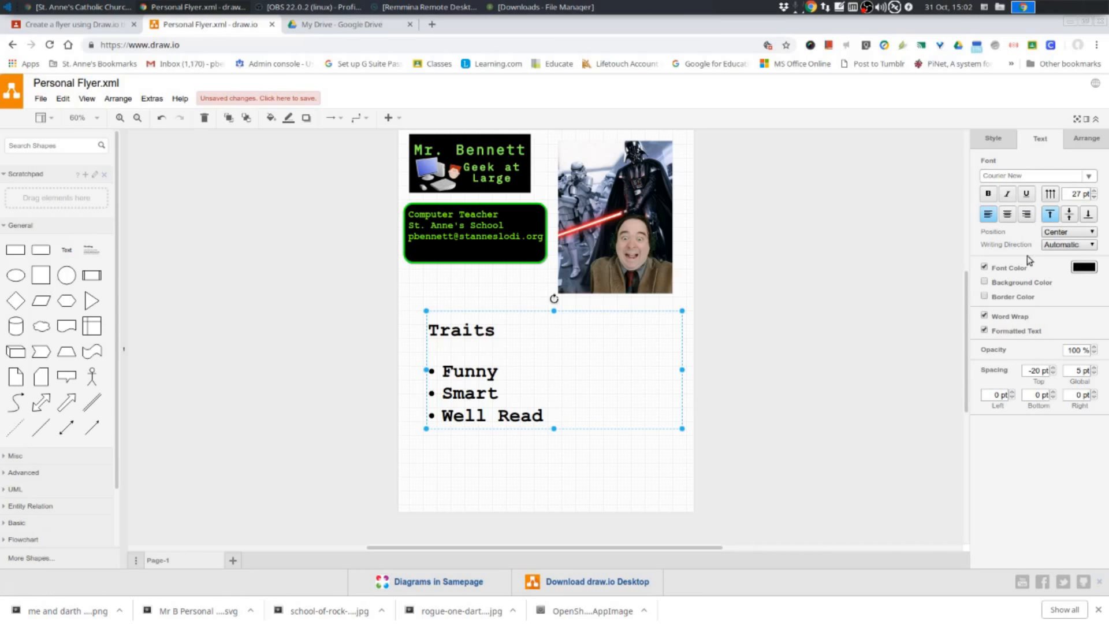
Set the Traits textbox's font size to 28 pt and shrink the box to fit more closely around its text
left_click(1094, 199)
left_click(1094, 199)
left_click(1094, 199)
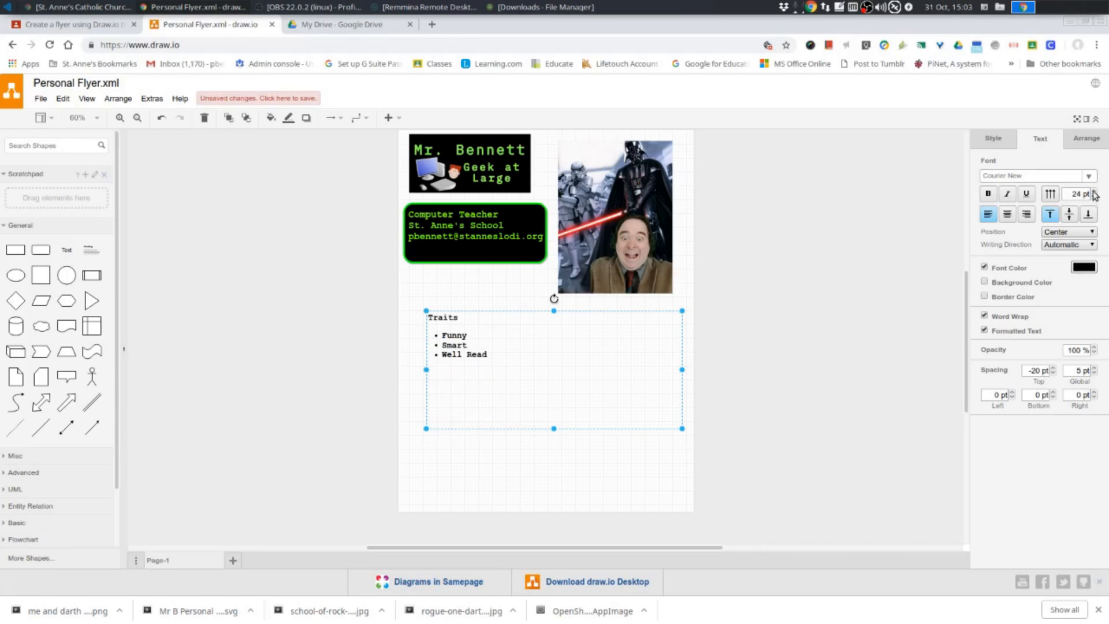
left_click(1094, 192)
left_click(1094, 191)
left_click(1093, 191)
left_click(1093, 191)
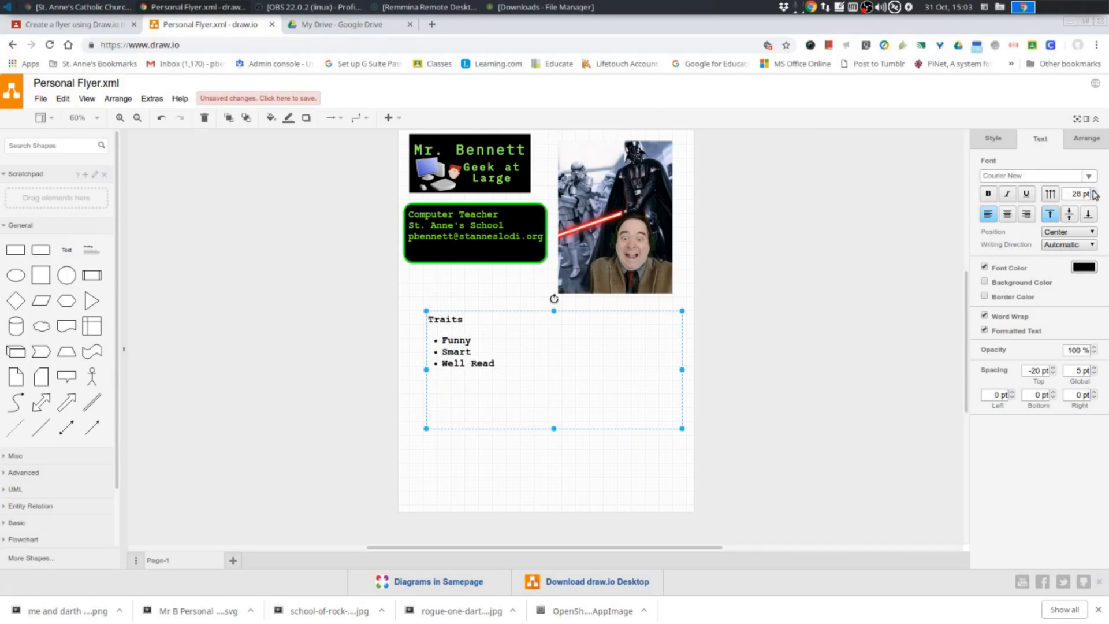
left_click_drag(680, 425, 541, 391)
Give the Traits textbox a 2 pt black outline with rounded corners
left_click(989, 140)
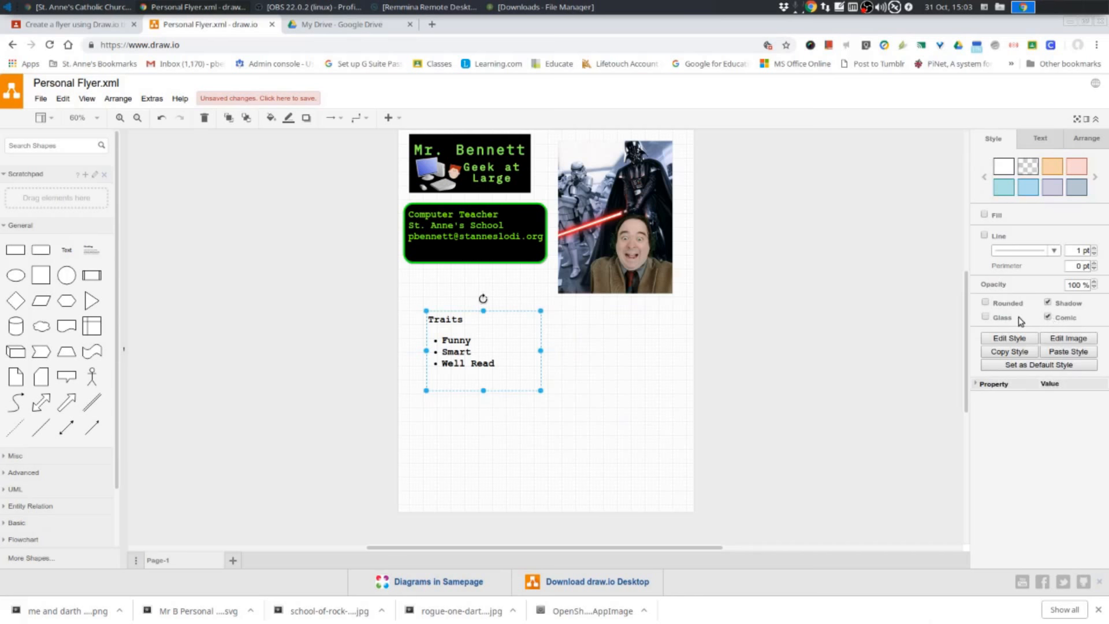
left_click(985, 236)
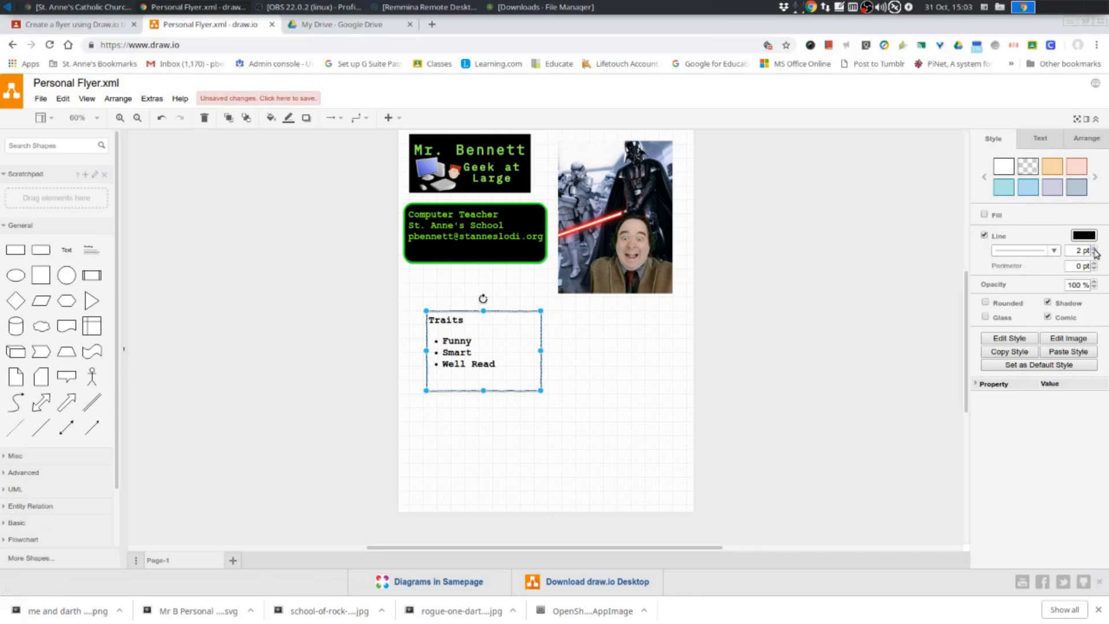
left_click(623, 490)
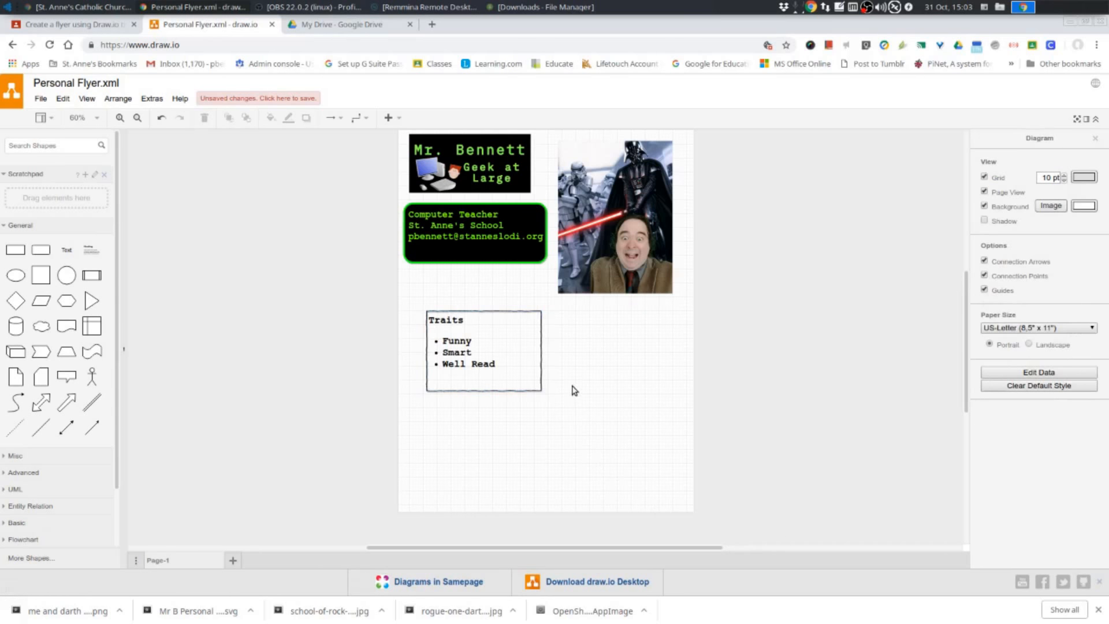
left_click(484, 370)
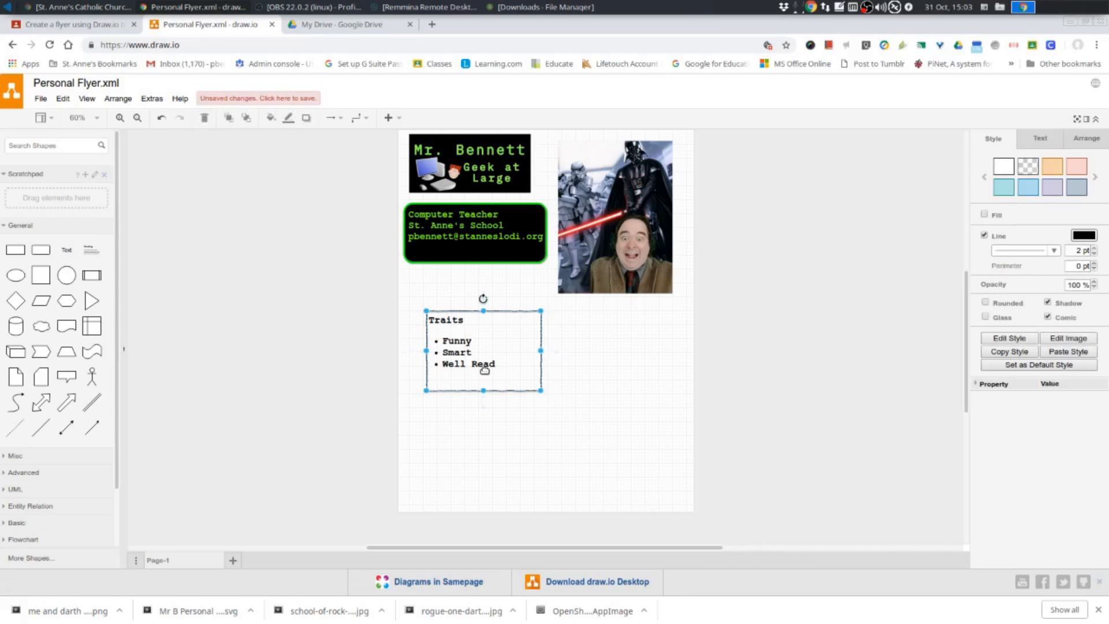
left_click(985, 303)
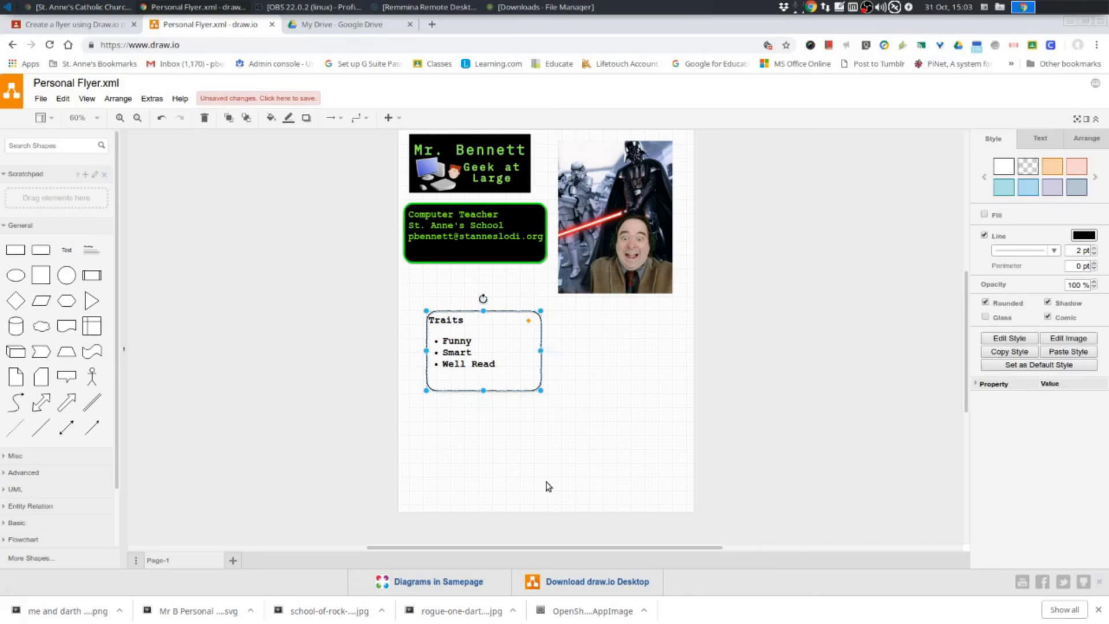
left_click(597, 522)
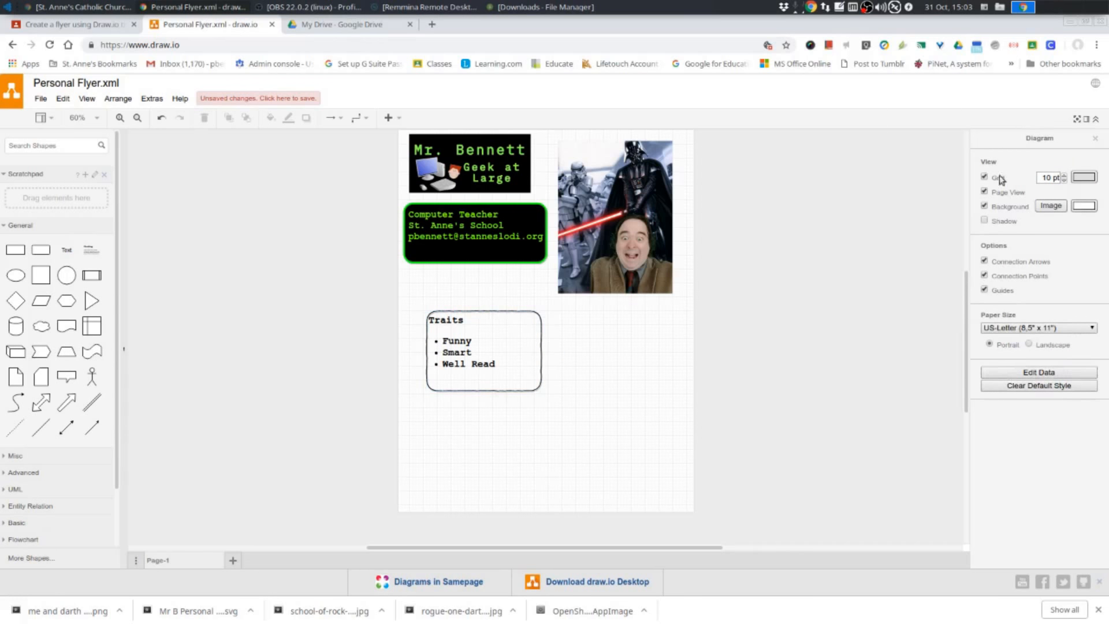
Enable the Glass effect on the Traits box, and turn its rounded corners off and on again
left_click(470, 351)
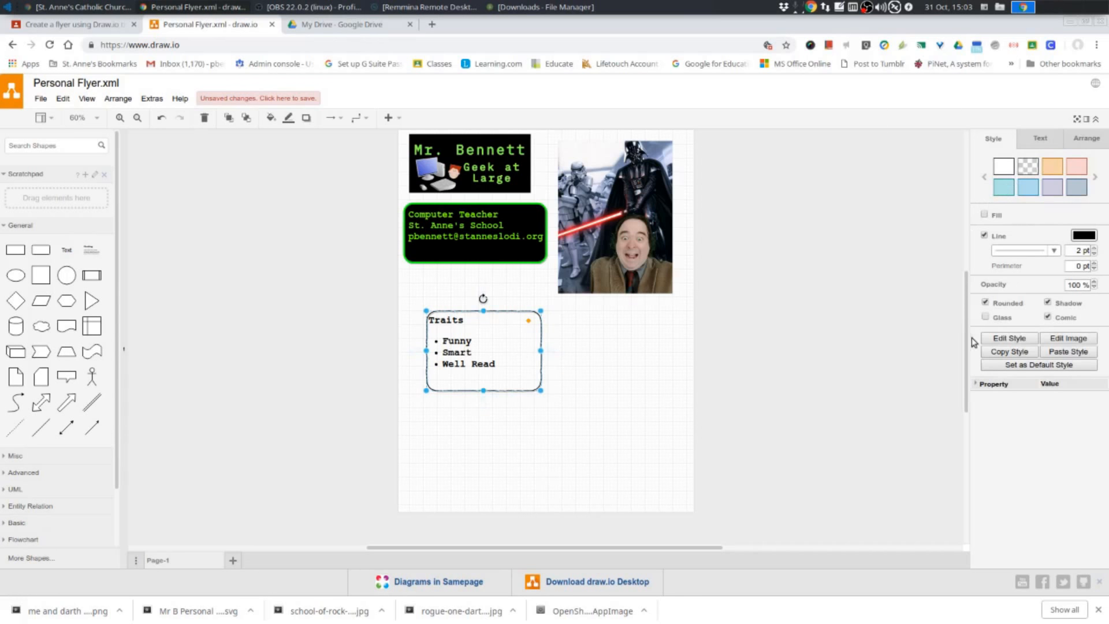
left_click(986, 317)
left_click(985, 302)
left_click(617, 431)
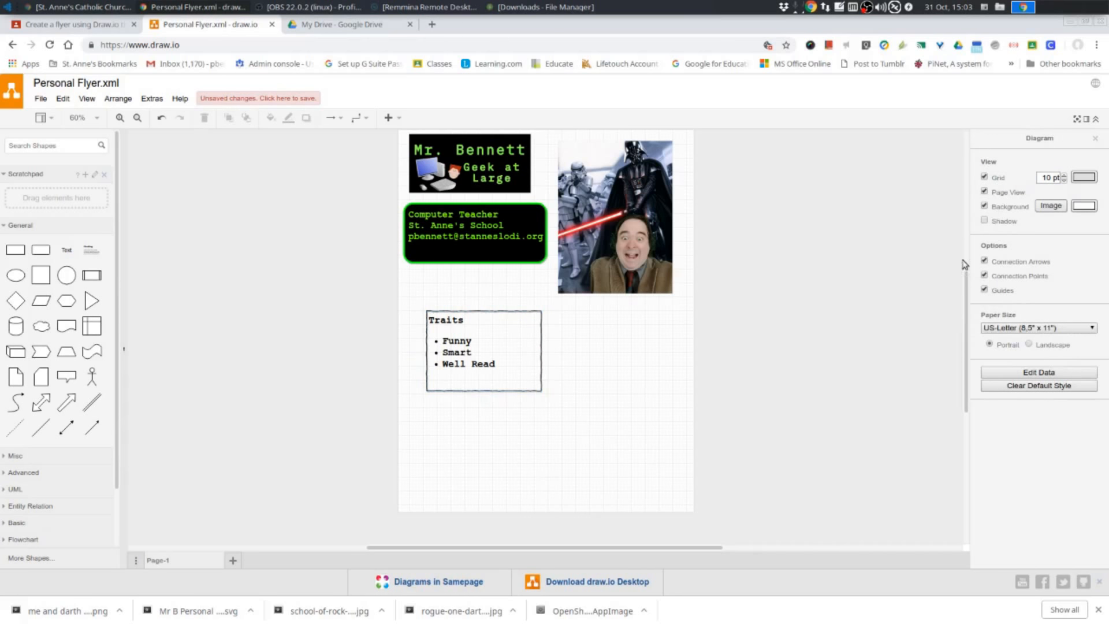
left_click(513, 369)
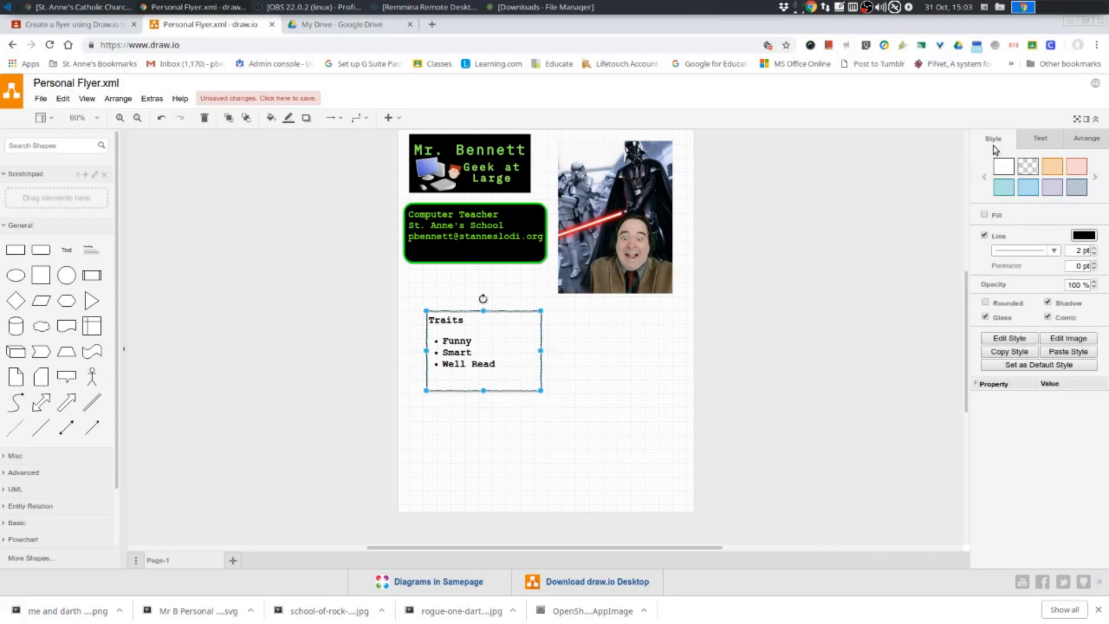
left_click(986, 304)
left_click(598, 416)
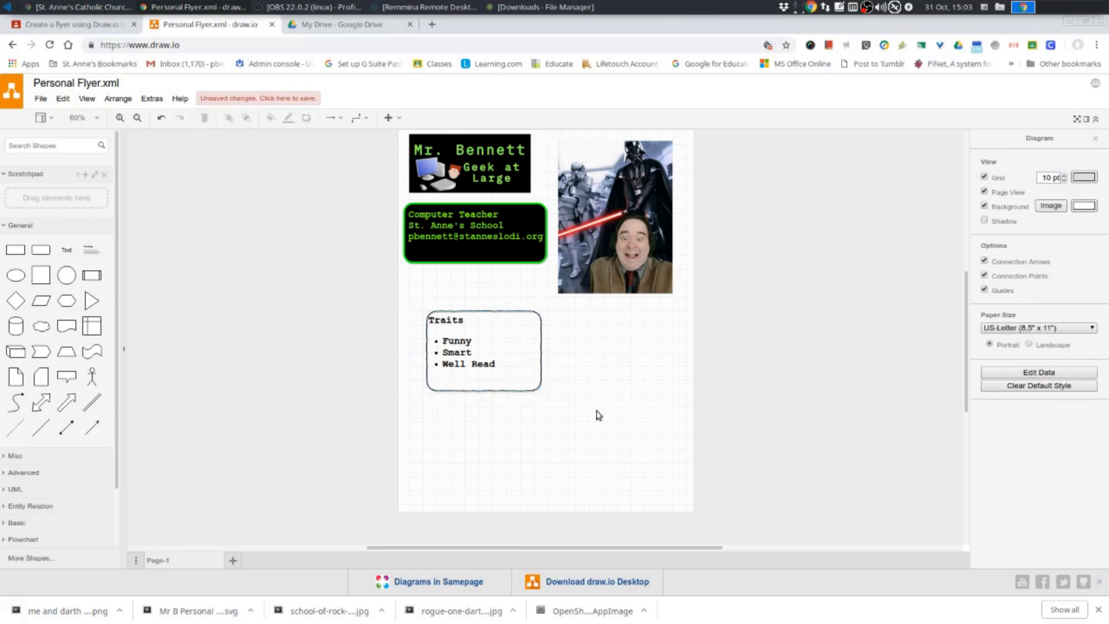
Set the left text spacing of the Traits box to 8 pt
scroll(468, 422, "up", 2)
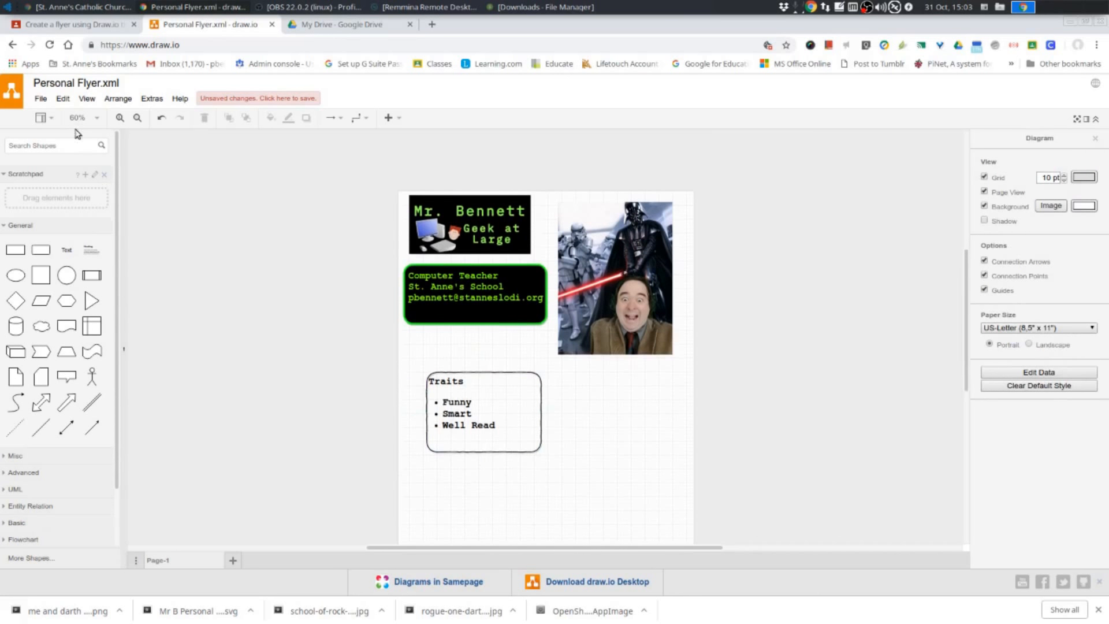
left_click(97, 119)
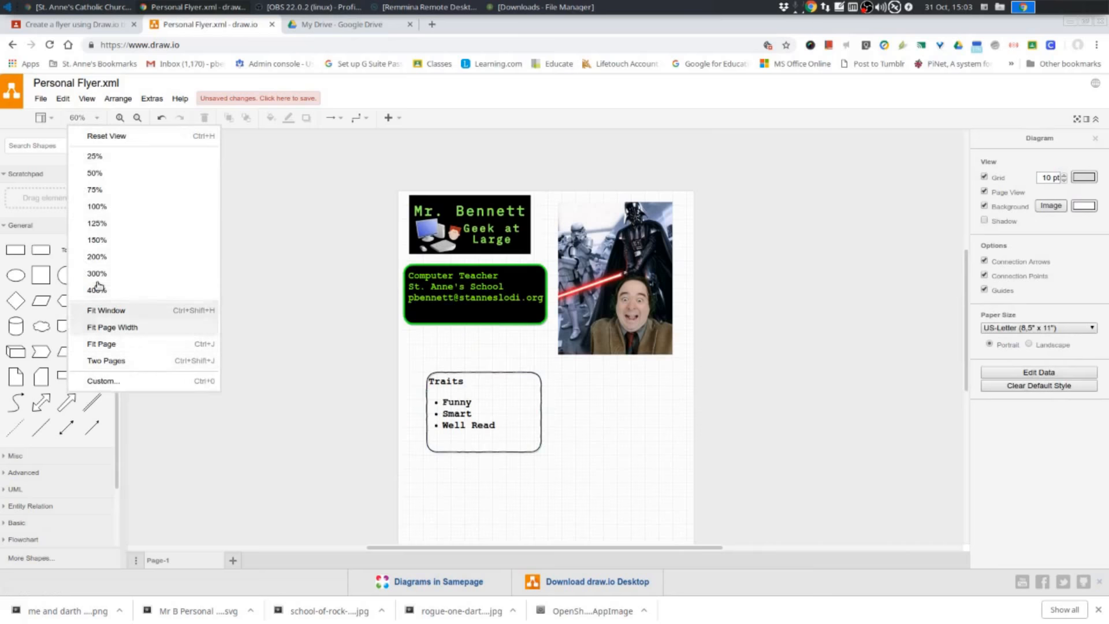
left_click(94, 254)
scroll(572, 504, "down", 3)
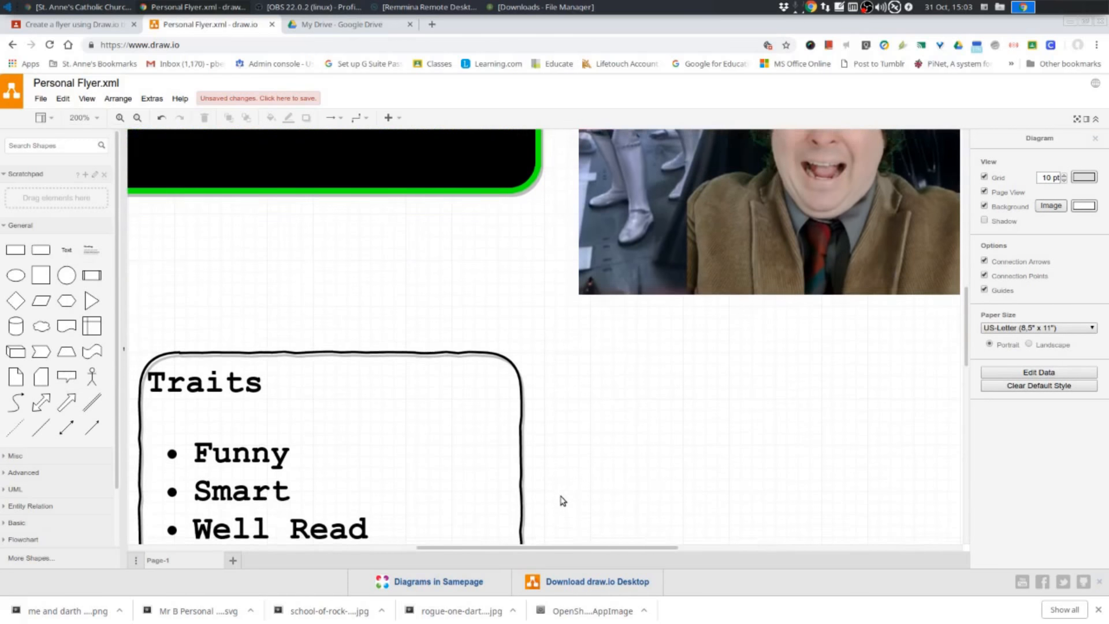
scroll(560, 502, "down", 2)
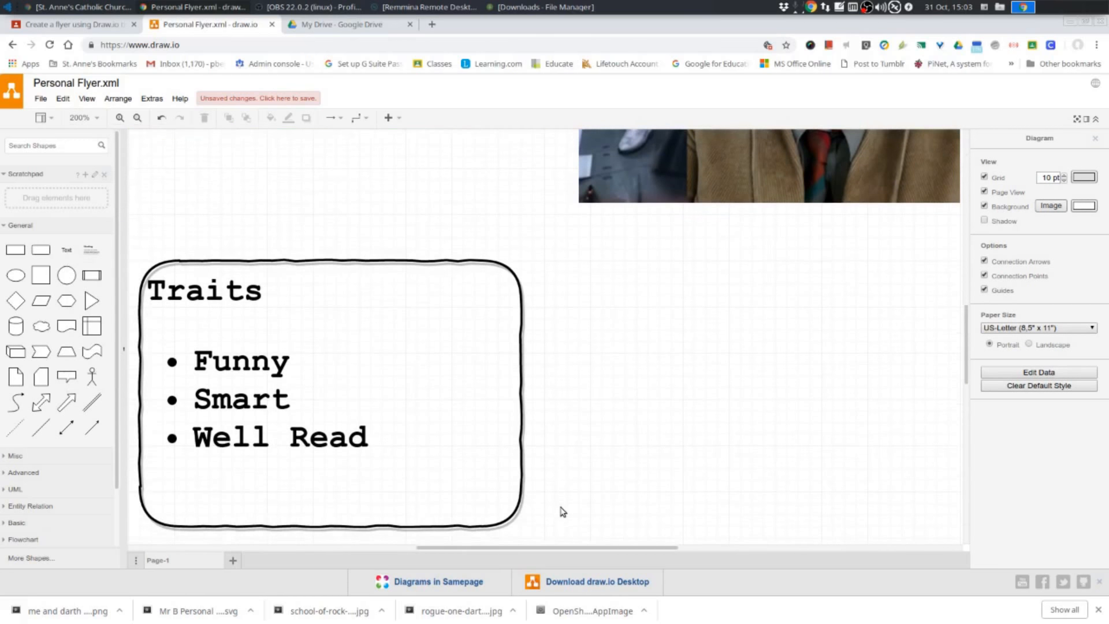
left_click(325, 356)
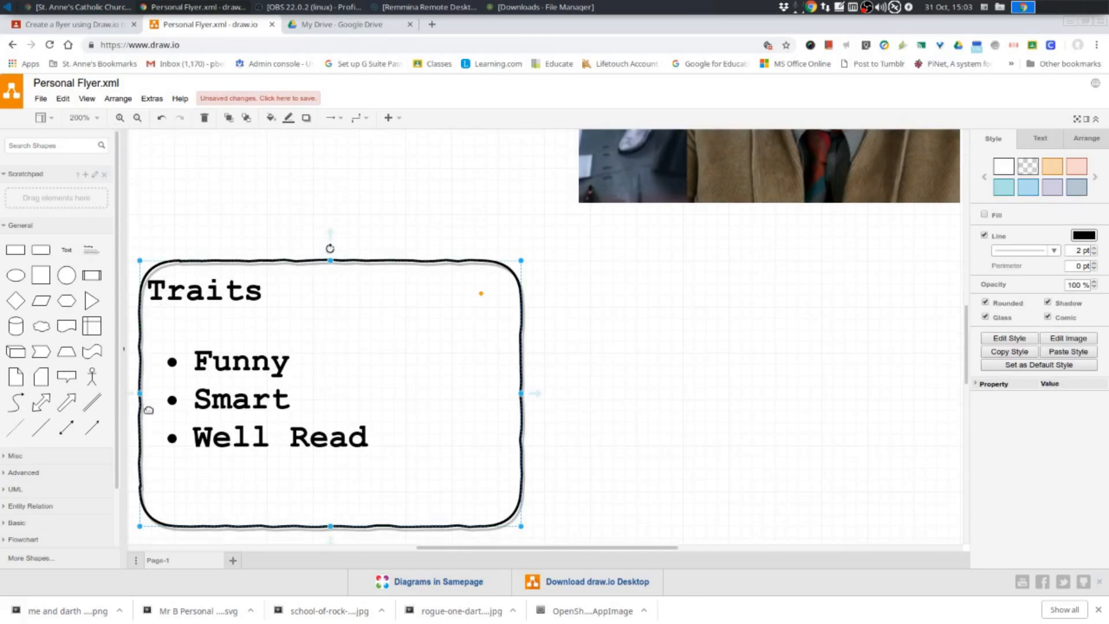
left_click(1040, 139)
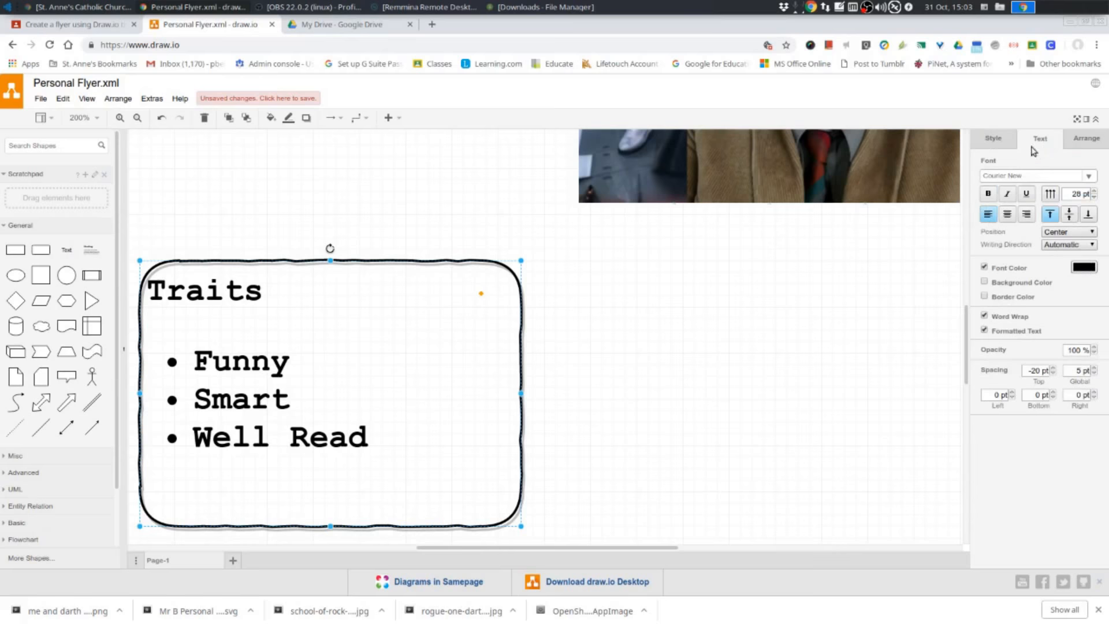
left_click(1012, 393)
left_click(1011, 393)
left_click(1012, 393)
left_click(1011, 393)
left_click(1011, 393)
left_click(1011, 392)
left_click(1012, 393)
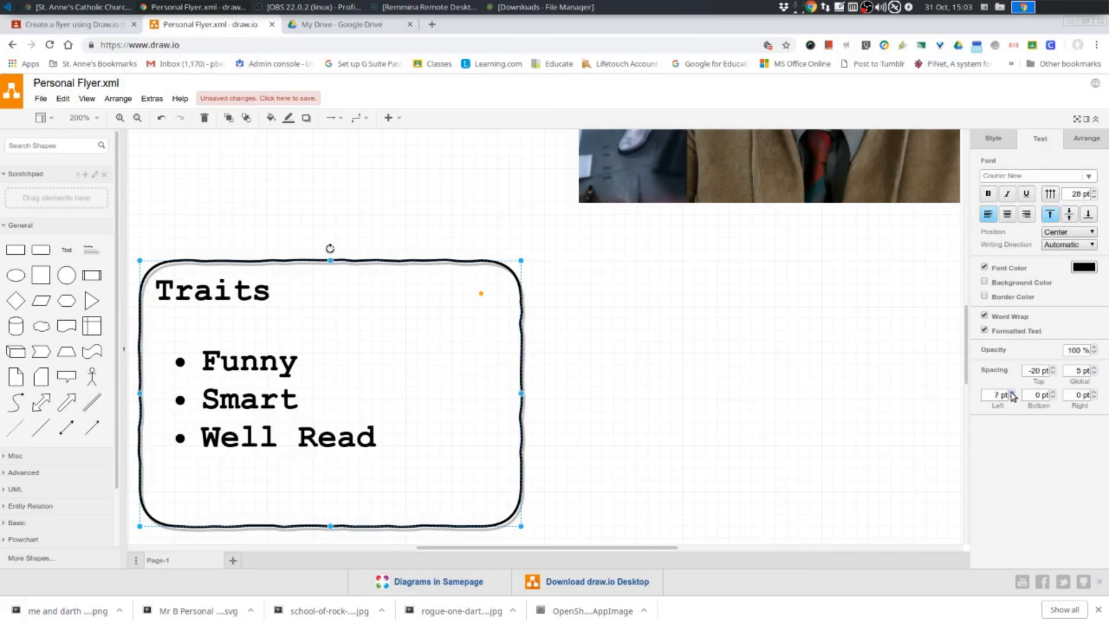
left_click(1012, 393)
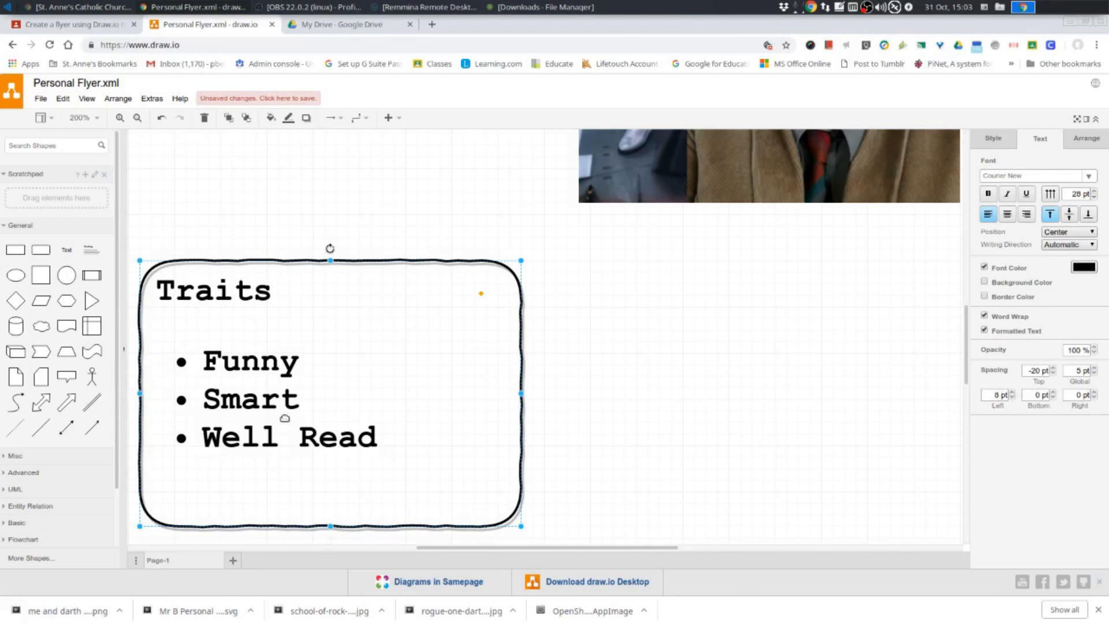
left_click(605, 409)
Reduce the height of the Traits box and tilt it counterclockwise
left_click(374, 390)
left_click_drag(519, 525, 463, 480)
left_click_drag(301, 249, 358, 311)
left_click_drag(293, 397, 460, 368)
left_click_drag(556, 270, 449, 284)
left_click_drag(553, 378, 448, 354)
scroll(589, 356, "down", 1)
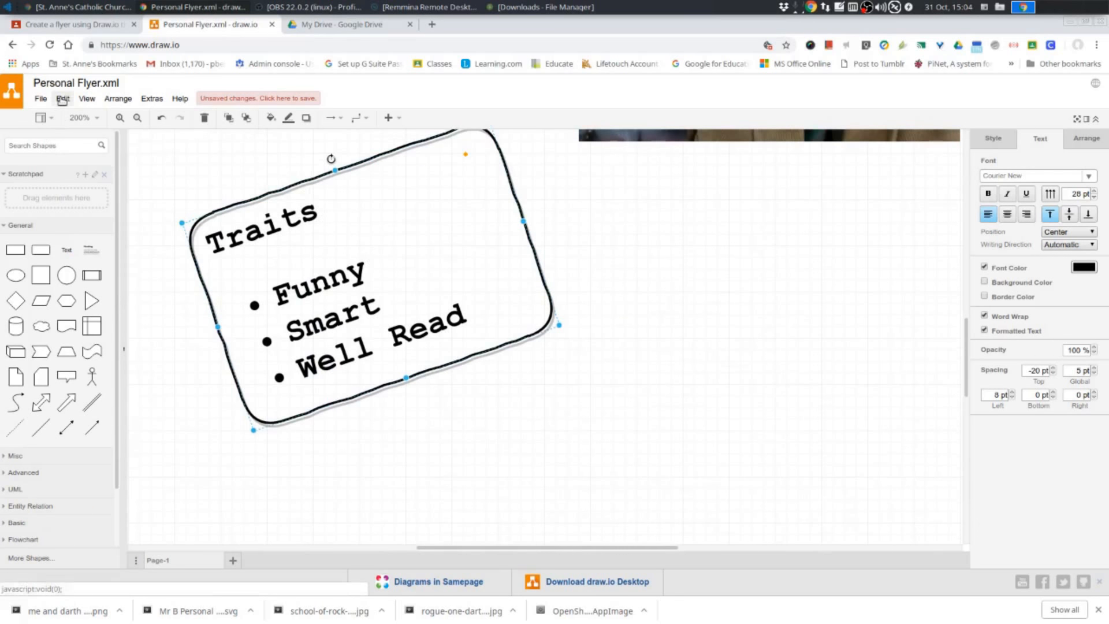
Move the tilted Traits box slightly closer to the information box above it
left_click(87, 99)
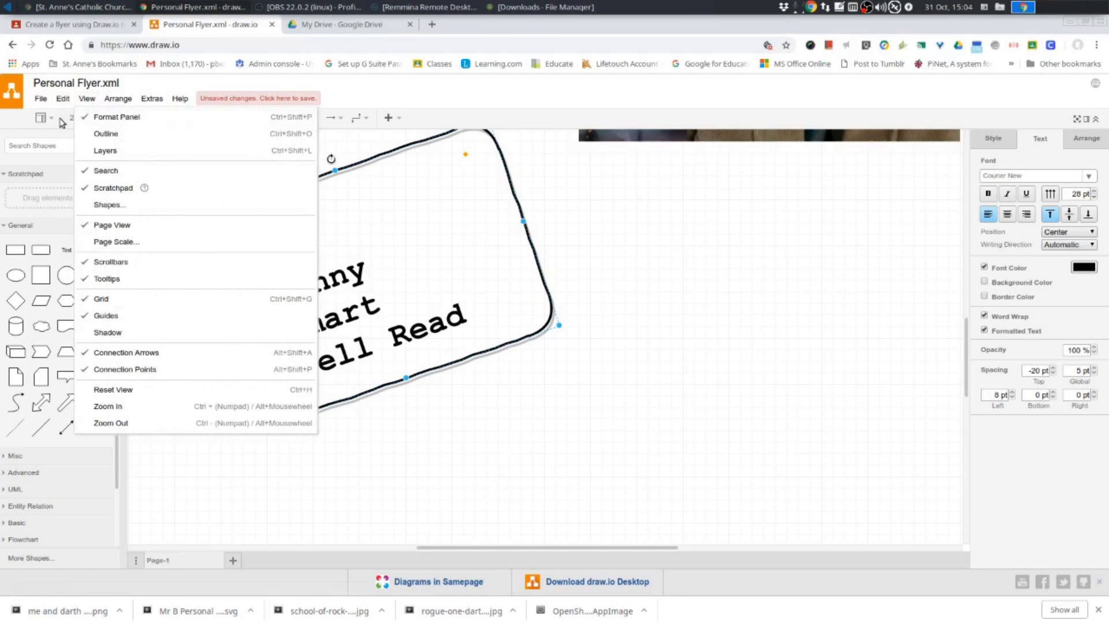
left_click(78, 117)
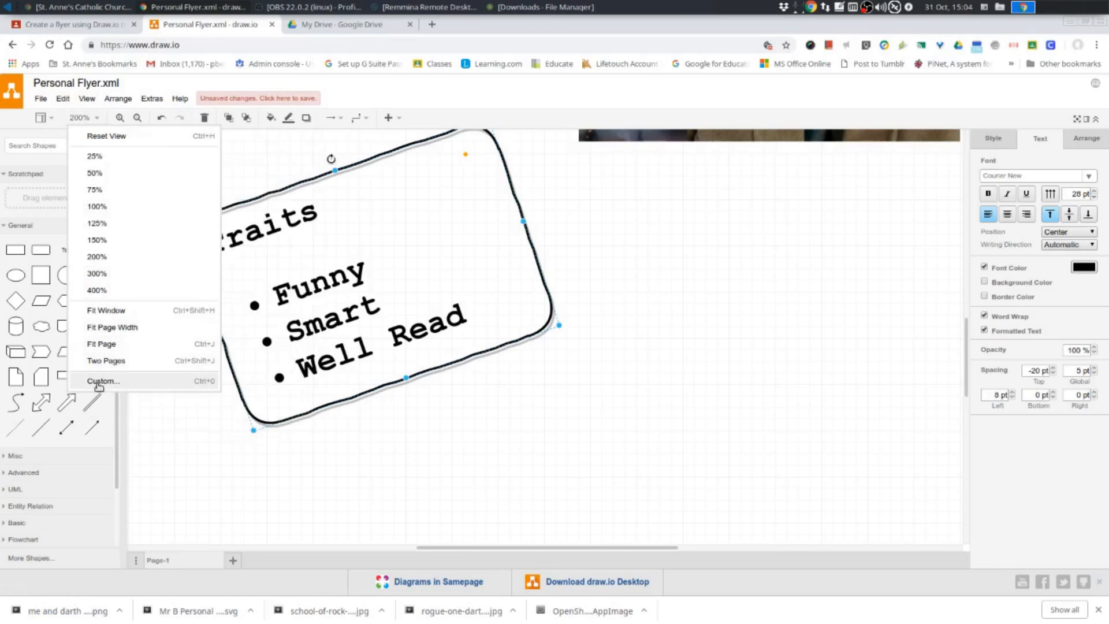
left_click(100, 343)
left_click(550, 411)
left_click(503, 319)
left_click_drag(502, 319, 488, 314)
left_click(518, 408)
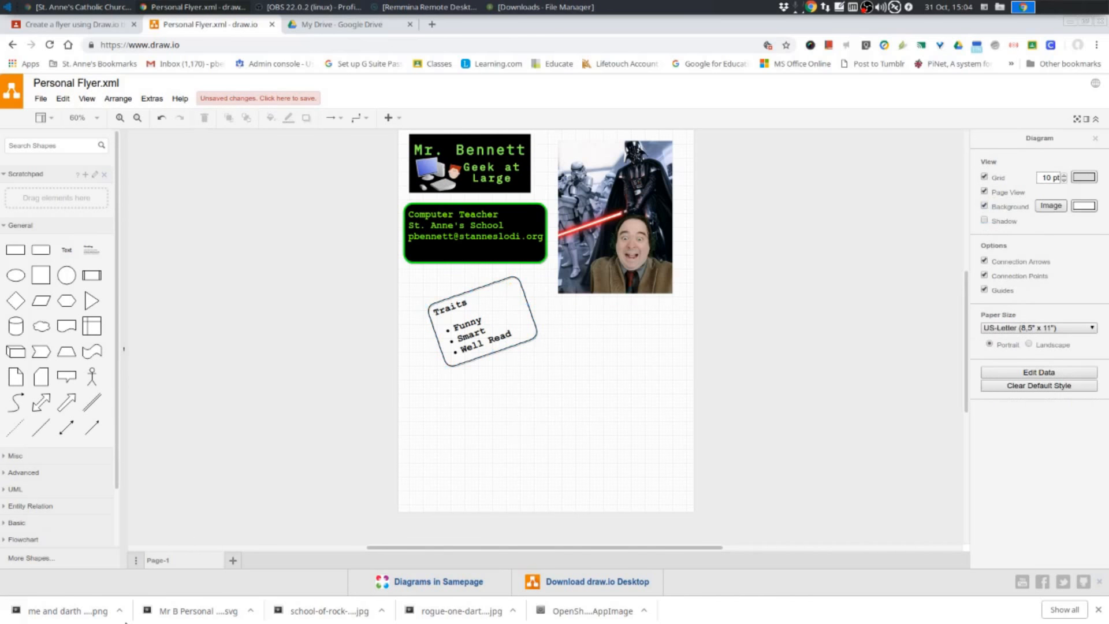
Check the flyer requirements in the Google Classroom assignment, and add a new textbox to the draw.io flyer below the photo
left_click(67, 25)
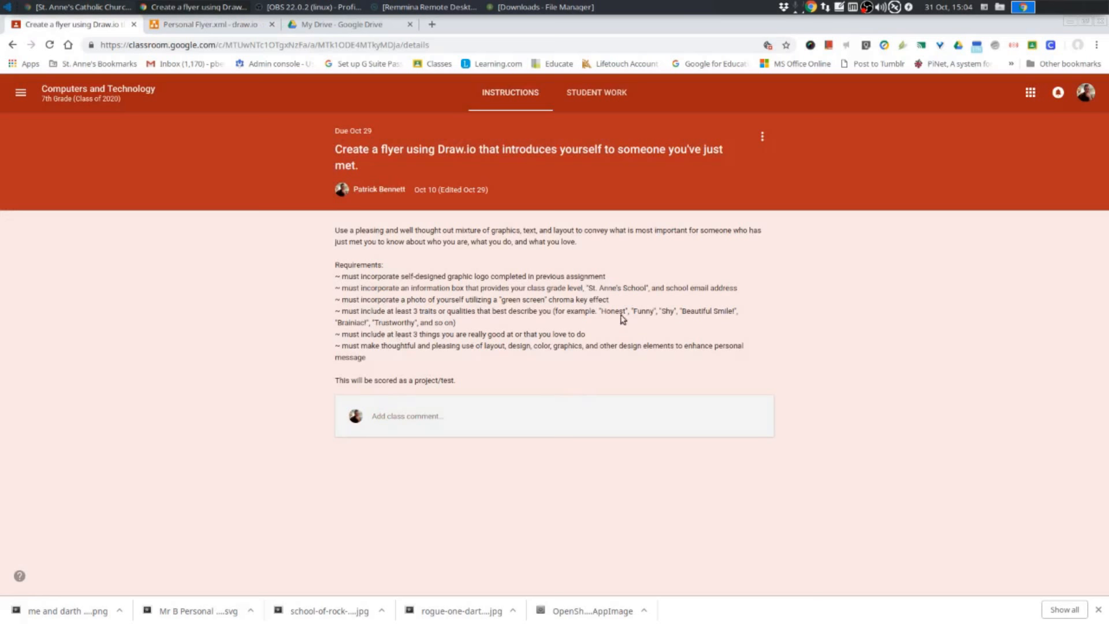
left_click(208, 24)
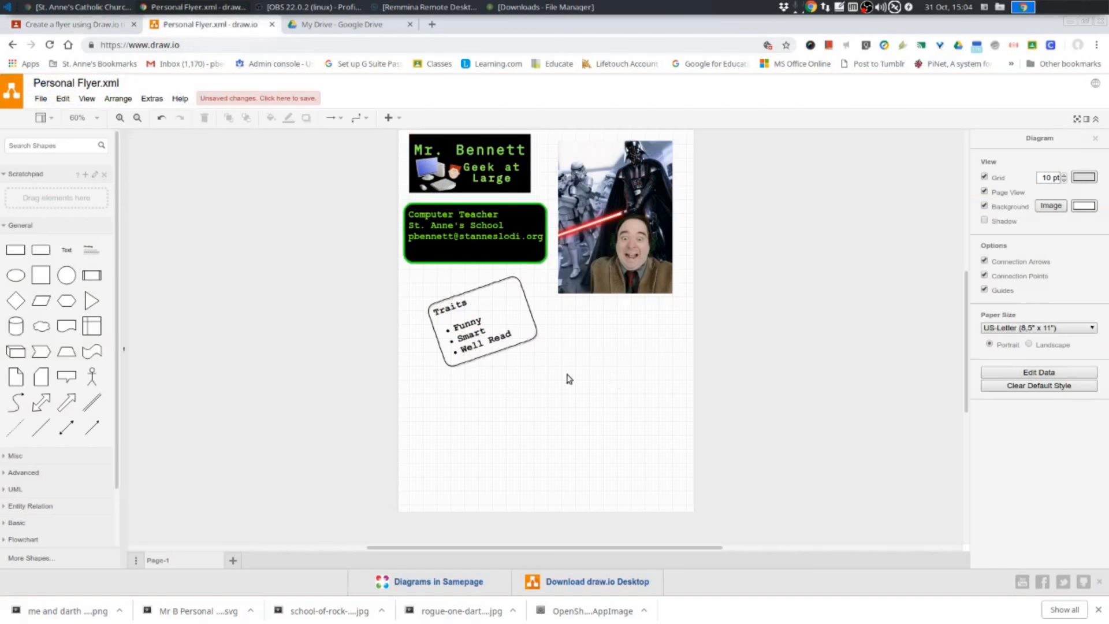
mouse_move(91, 252)
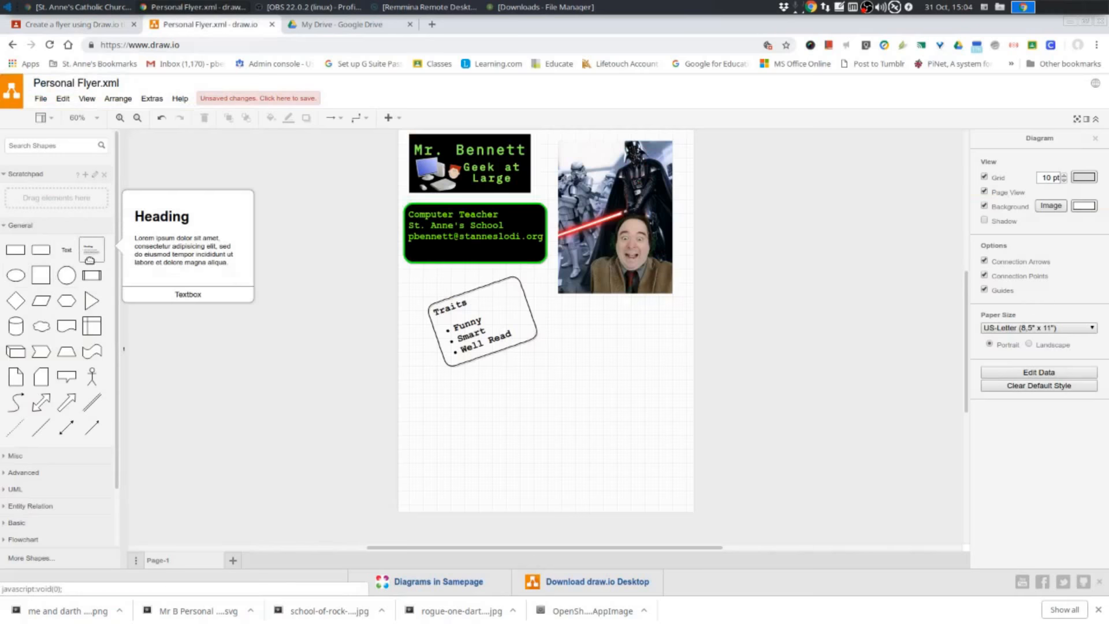
left_click_drag(92, 251, 557, 383)
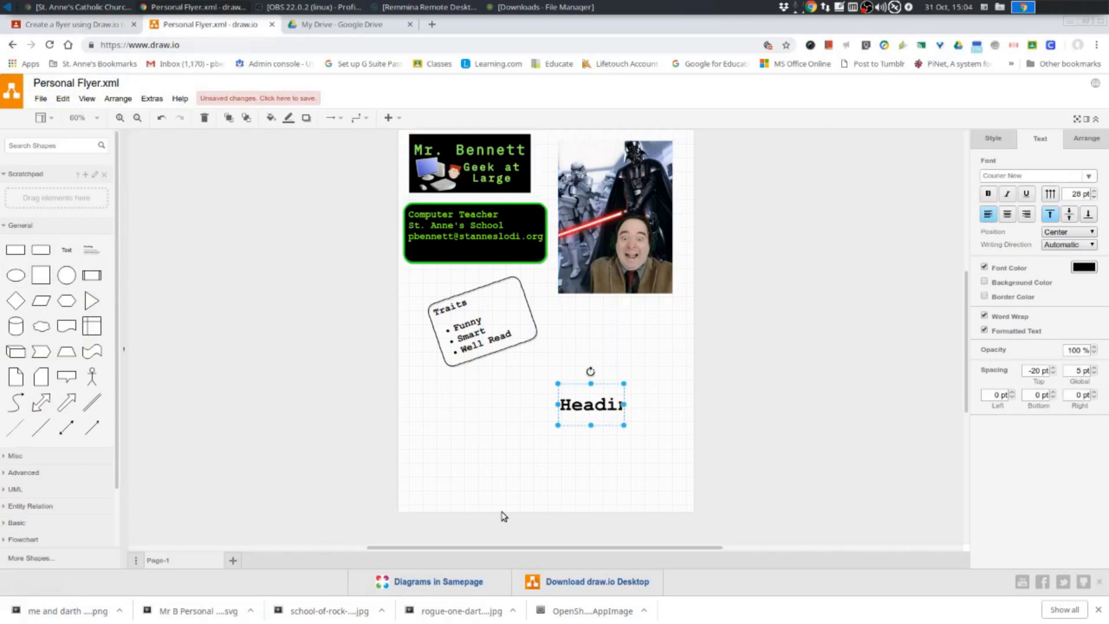
Enlarge the new textbox to span most of the page width below the Traits box, and replace its heading with "What I Love"
left_click_drag(563, 420, 411, 501)
double_click(500, 408)
left_click(500, 406)
double_click(500, 406)
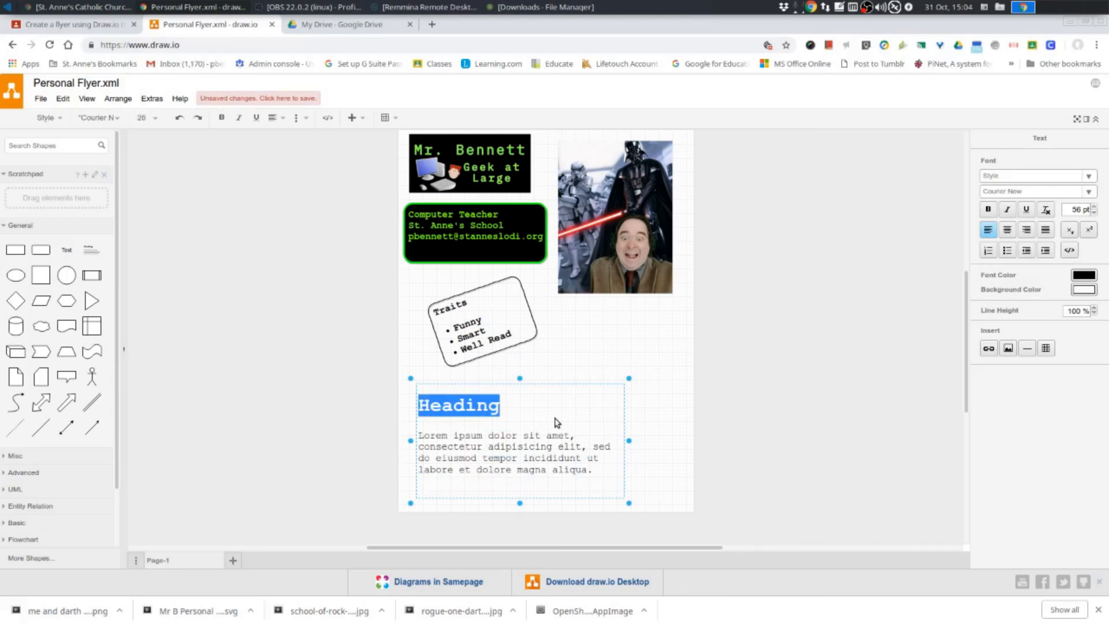
type("Whta")
key("BackSpace")
key("BackSpace")
type("at I love")
key("BackSpace")
key("BackSpace")
key("BackSpace")
key("BackSpace")
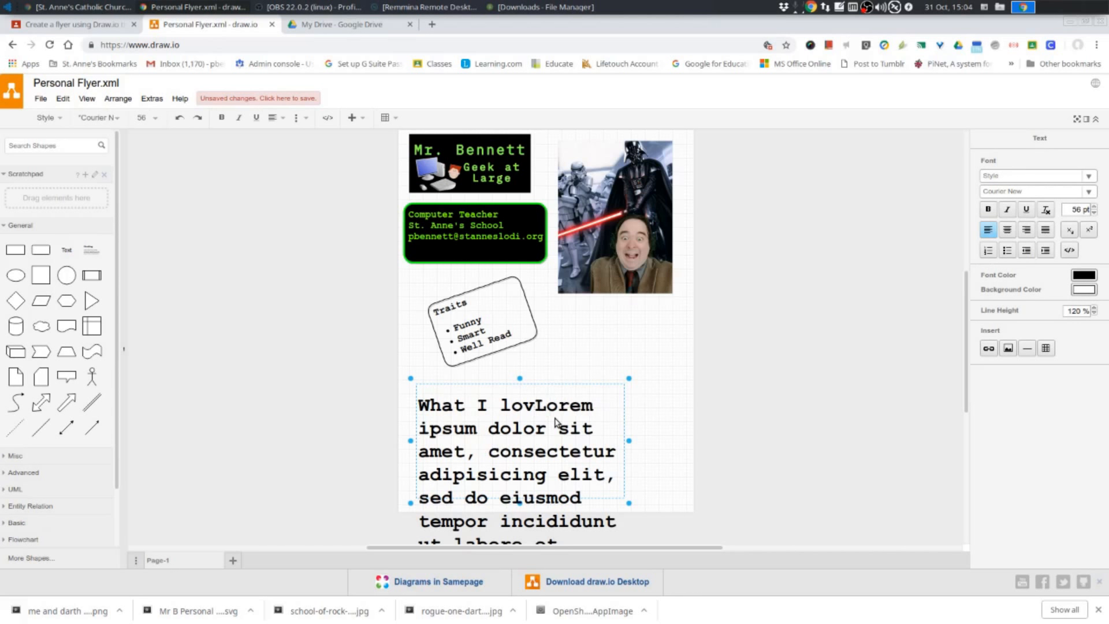
type("Love")
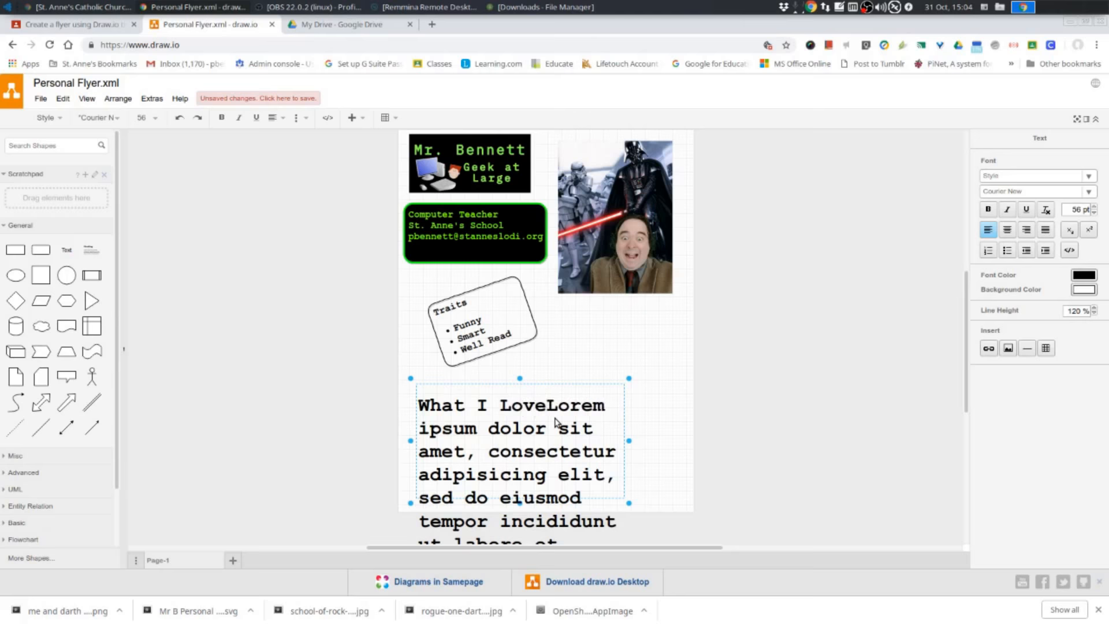
Delete all the Lorem ipsum placeholder text following the "What I Love" heading
key("shift+Down")
key("shift+Down")
key("shift+Down")
key("shift+Down")
key("shift+Down")
key("shift+Down")
key("shift+Down")
key("shift+Down")
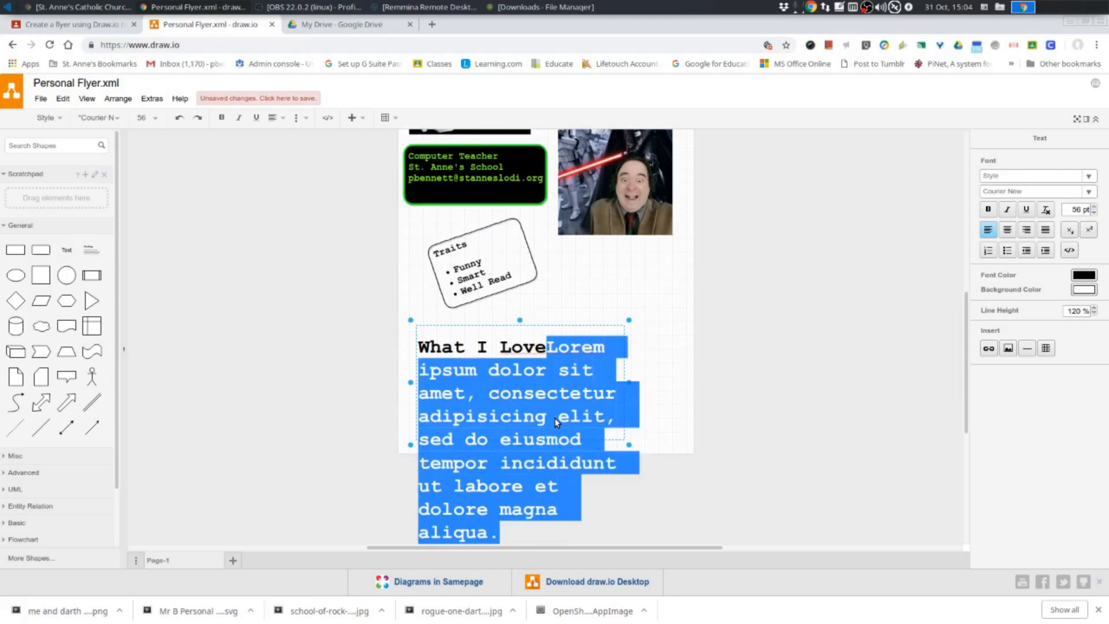
key("BackSpace")
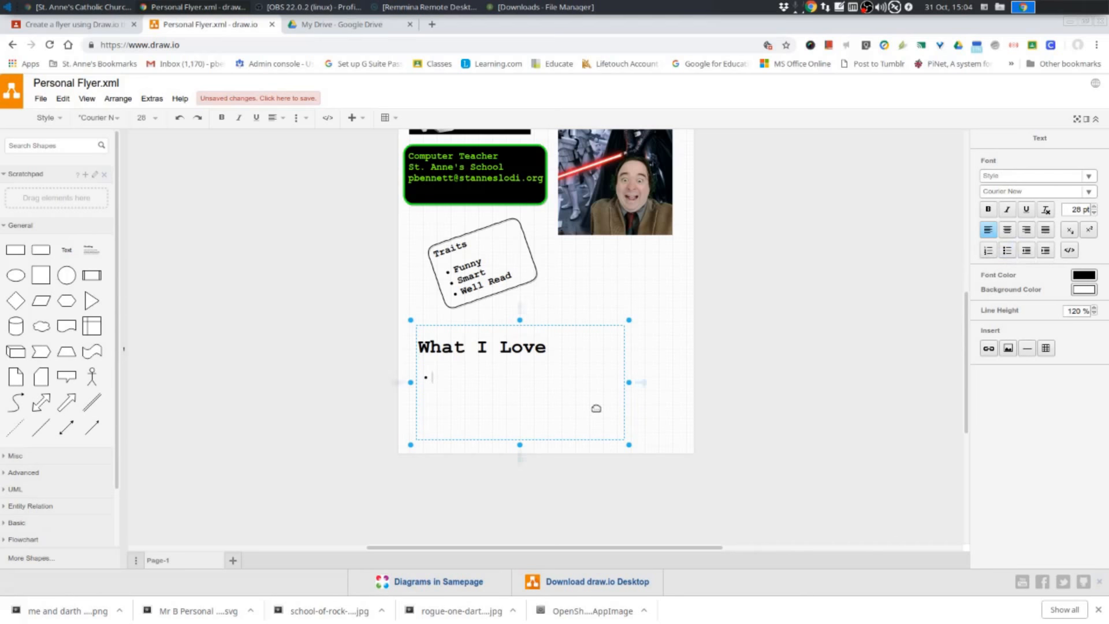
Add a bulleted list under the "What I Love" heading with Programming, Filmmaking and a third item beginning with "Watching"
type("gramm")
type("akign")
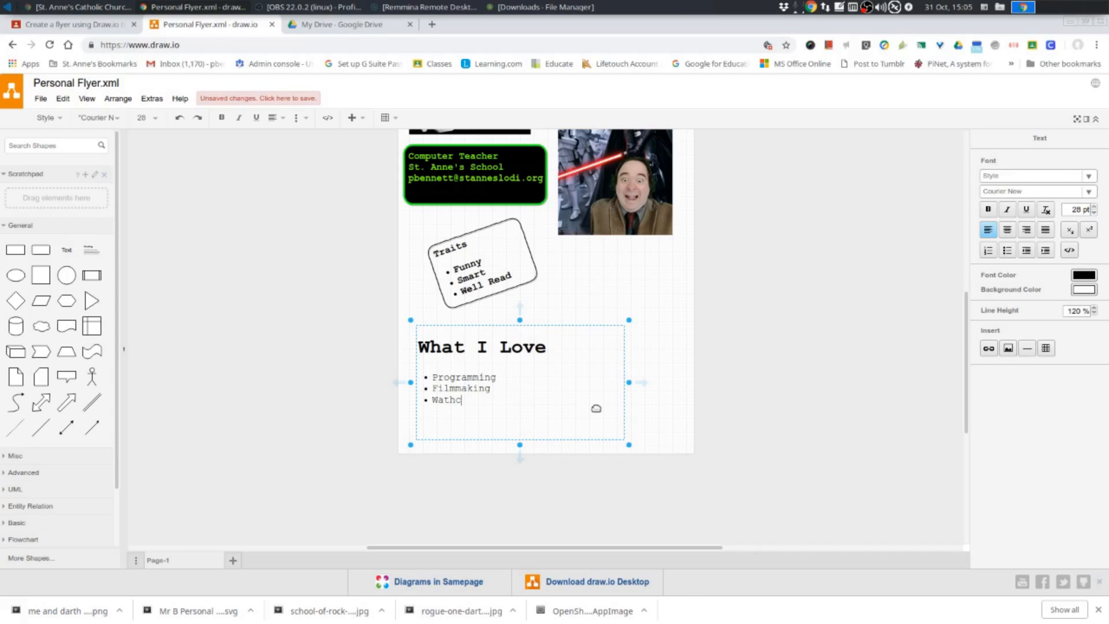
type("ing M")
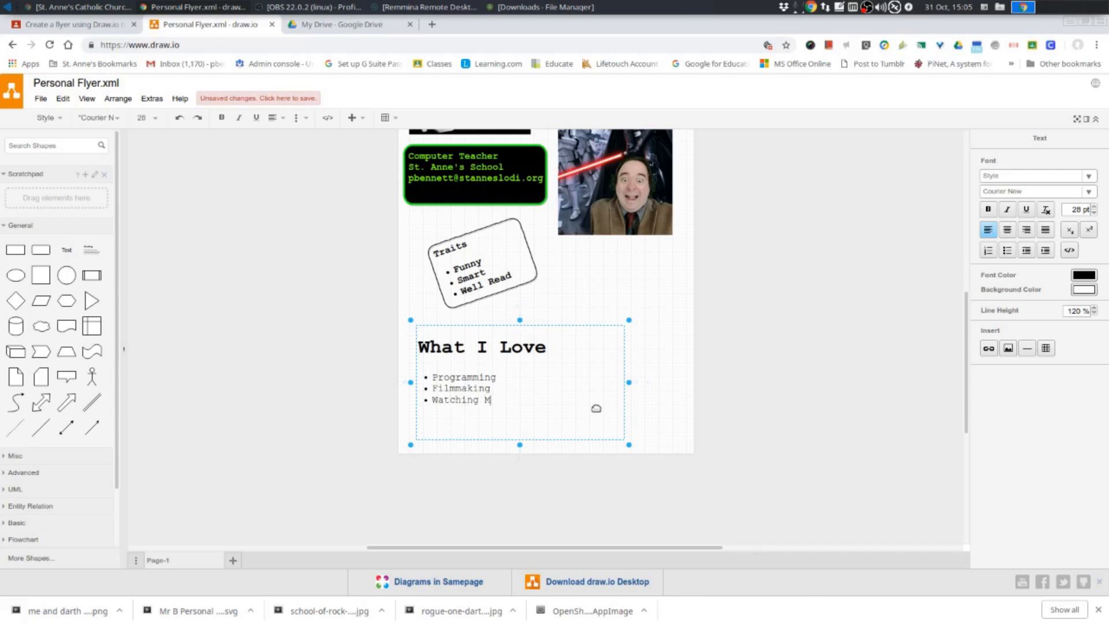